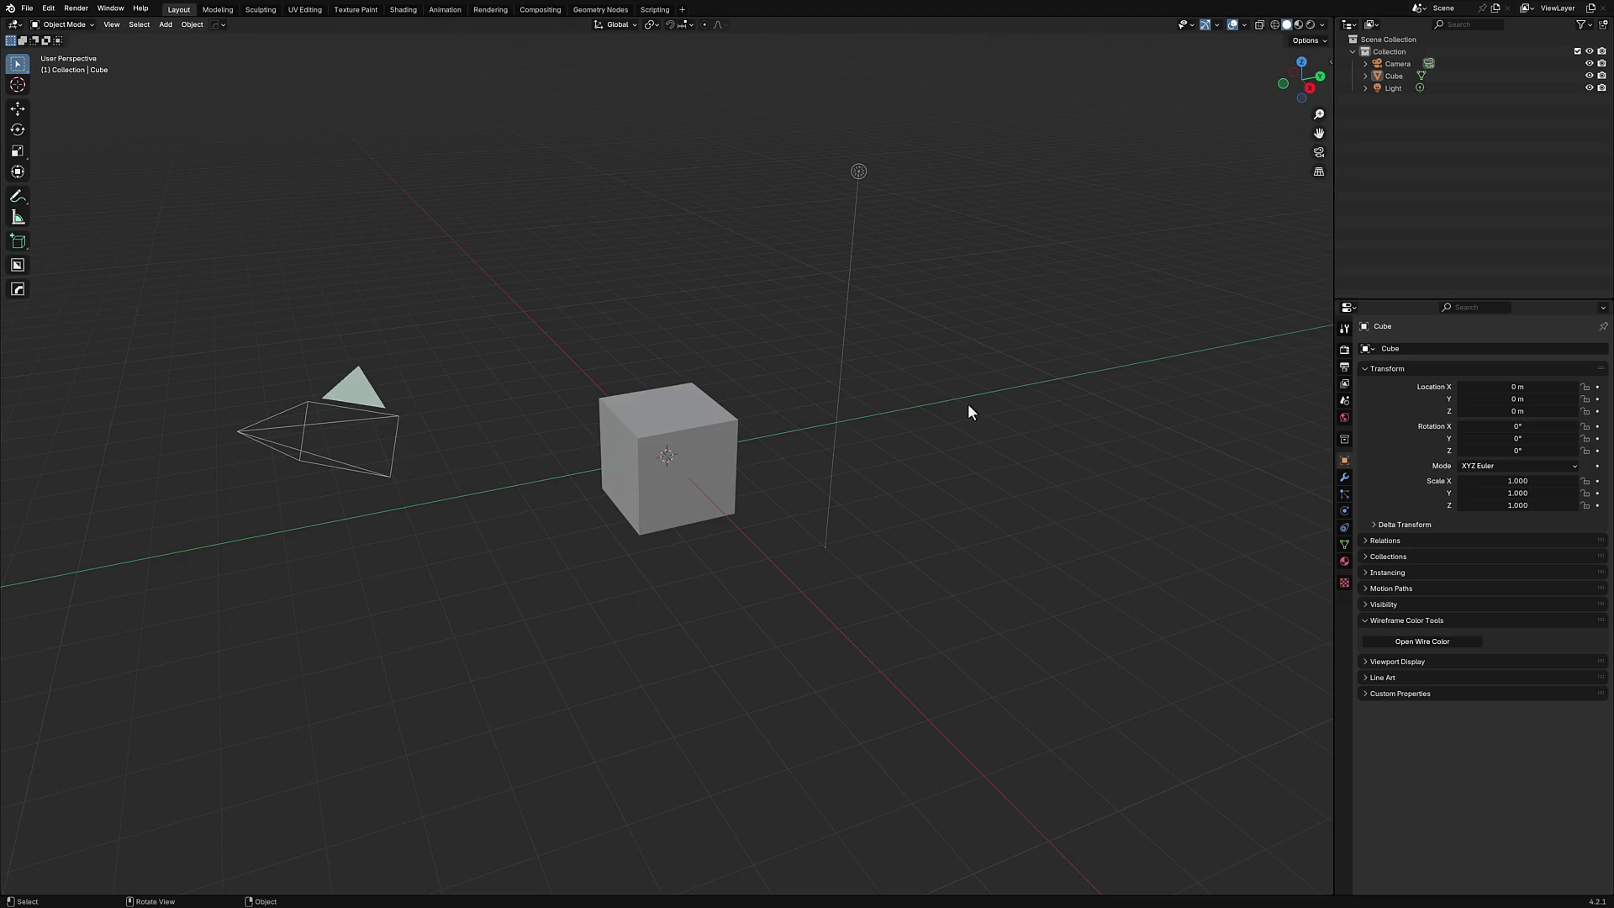
# - Delete the default cube and add a Monkey mesh in its place
pyautogui.click(704, 427)
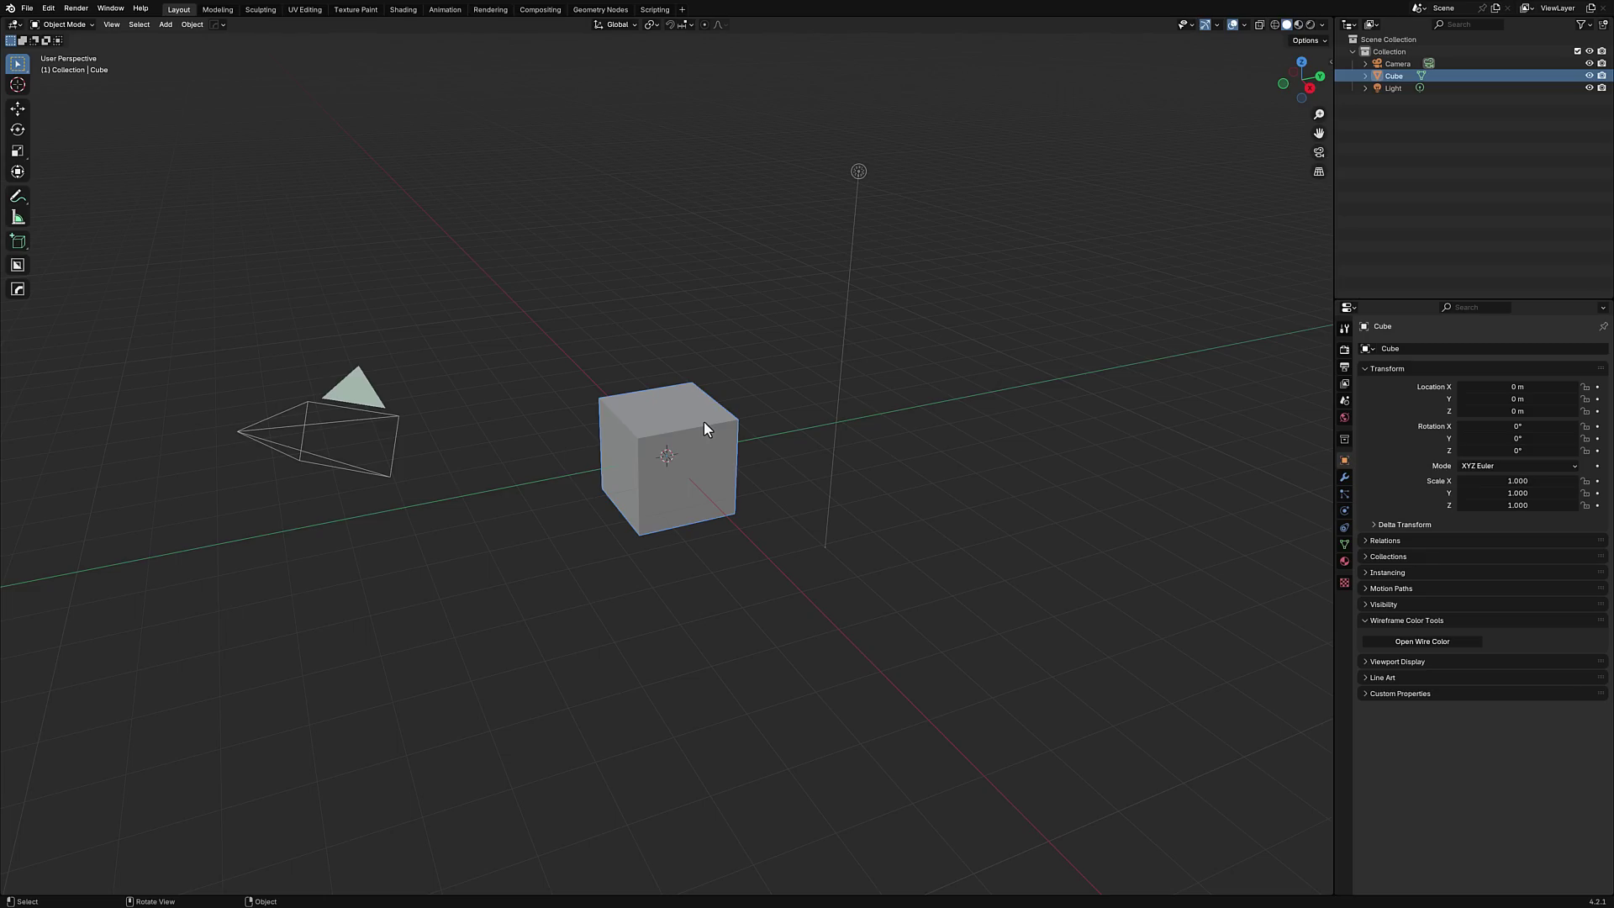
pyautogui.press('x')
pyautogui.click(704, 421)
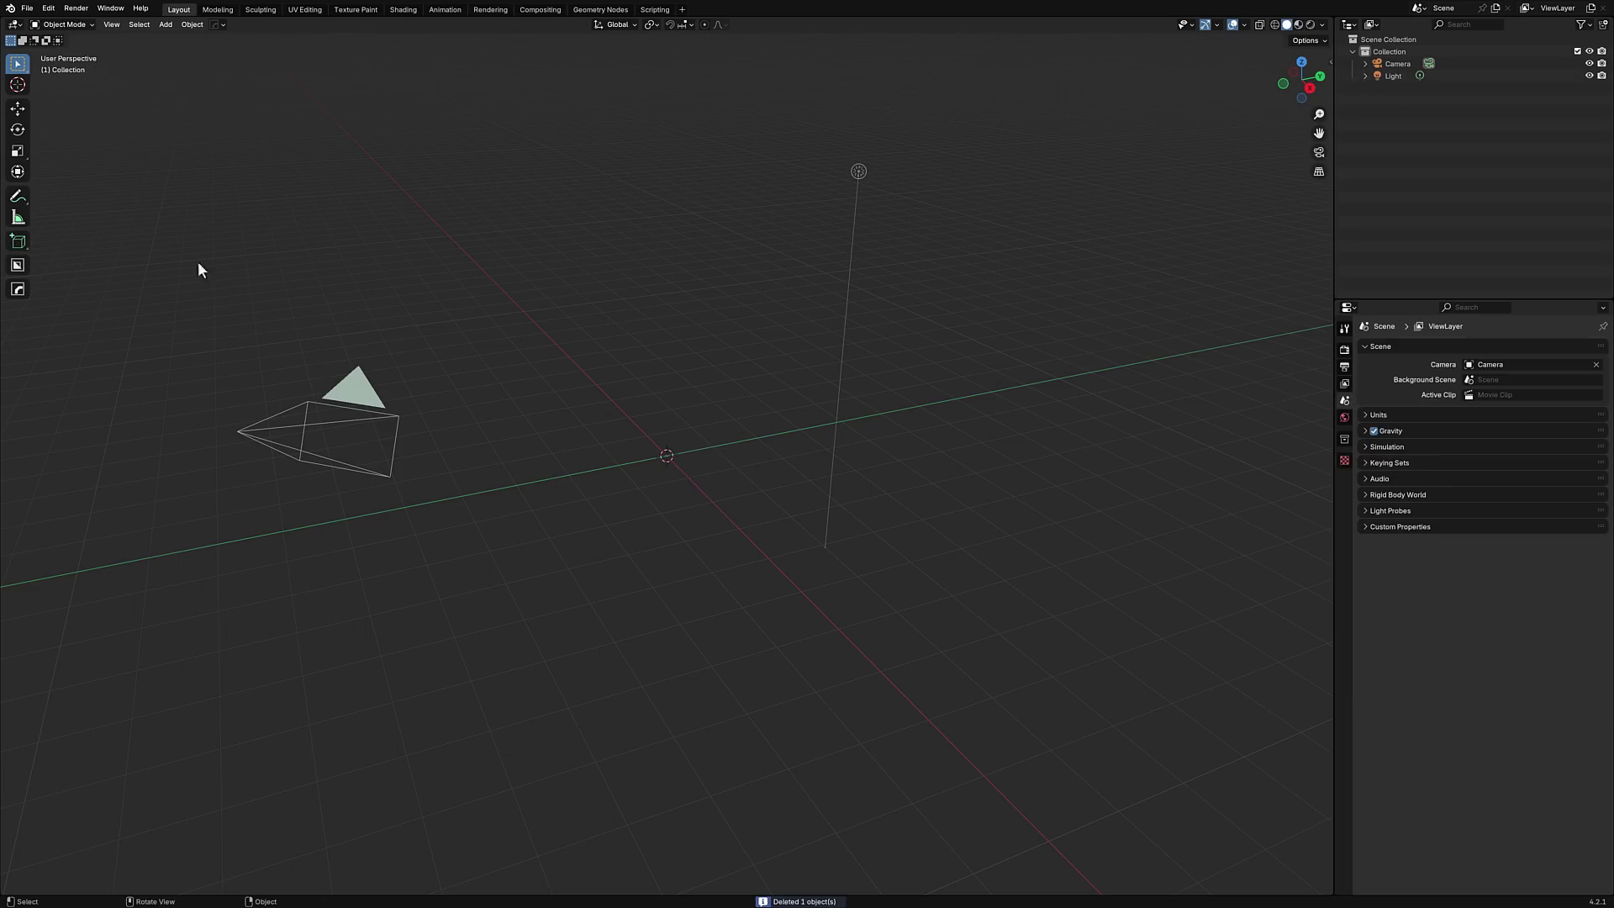
pyautogui.click(164, 27)
pyautogui.moveTo(202, 39)
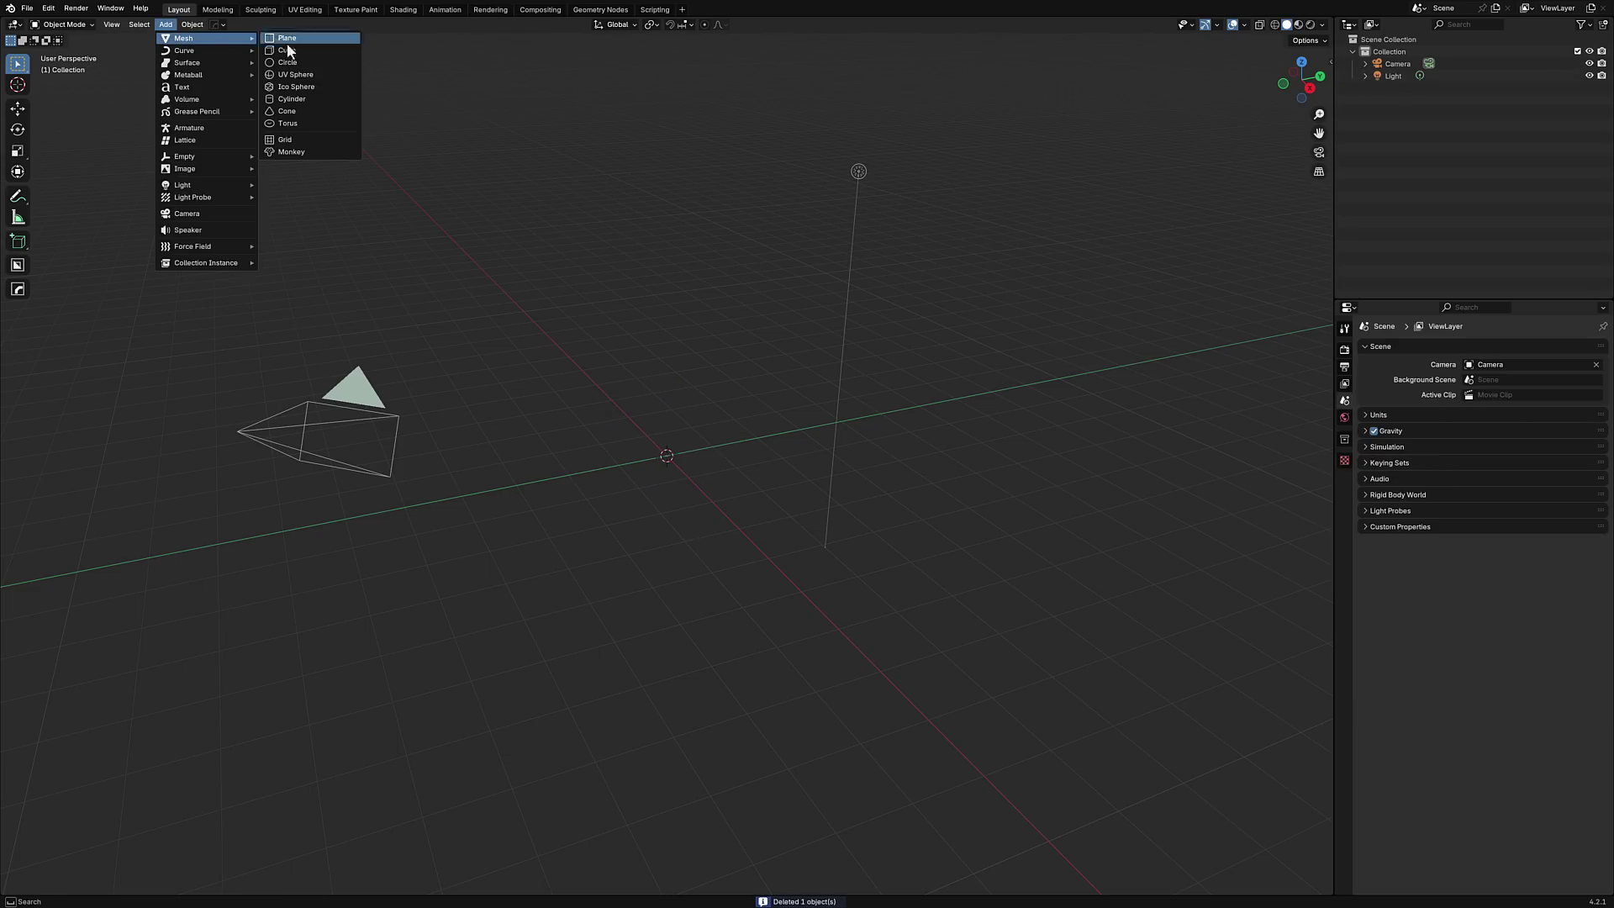
pyautogui.click(293, 152)
pyautogui.moveTo(811, 645); pyautogui.dragTo(854, 641, button='middle')
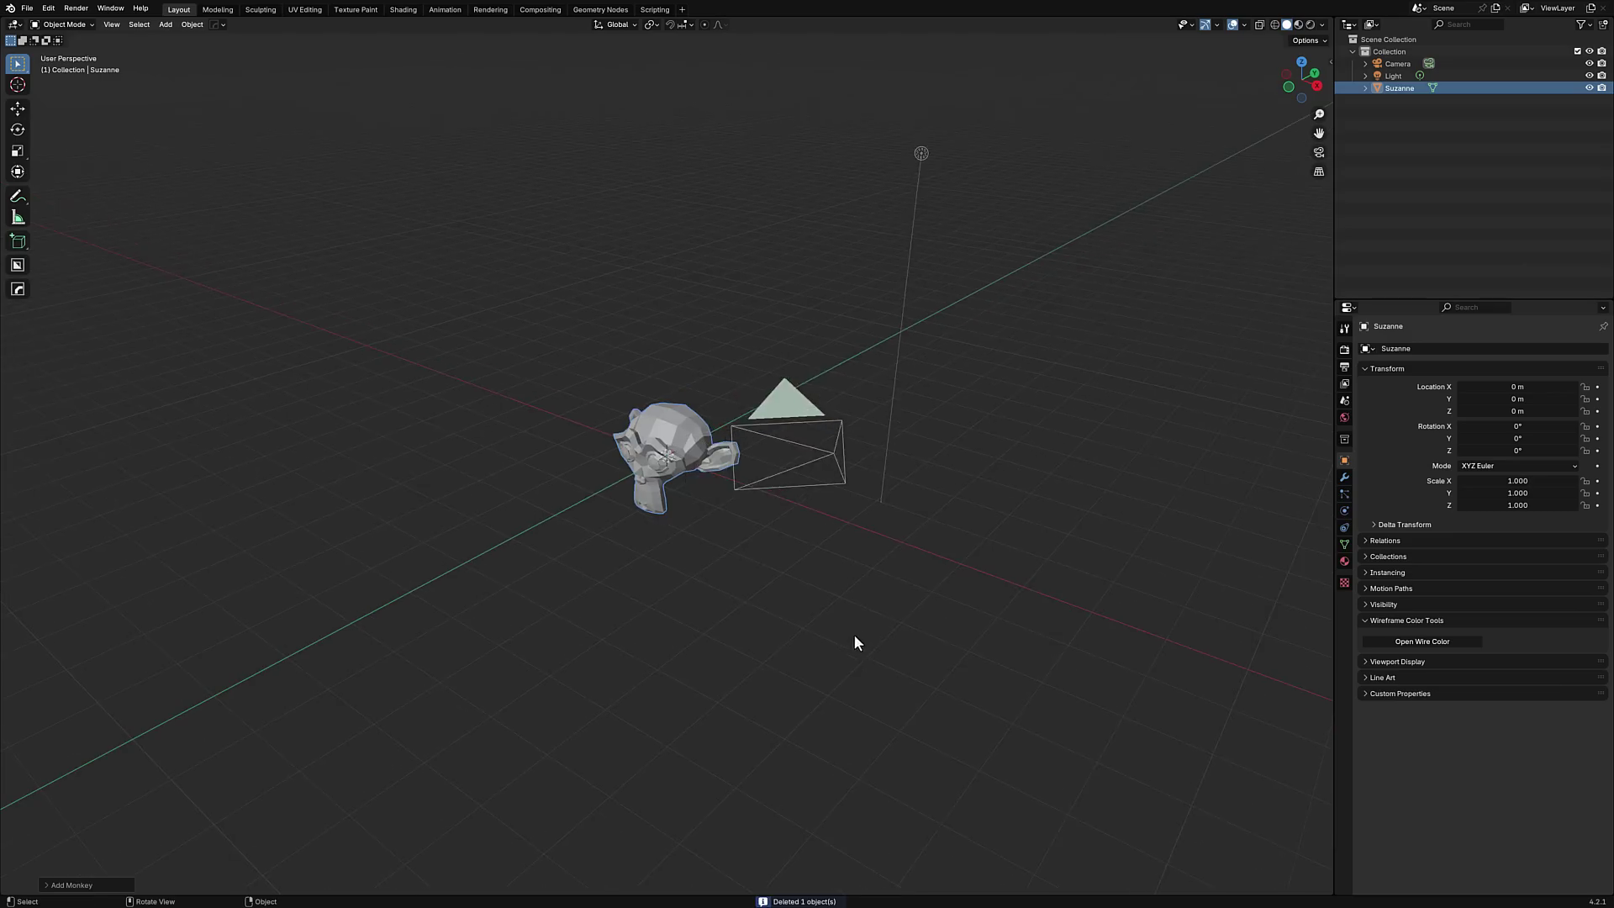
pyautogui.scroll(8, 854, 624)
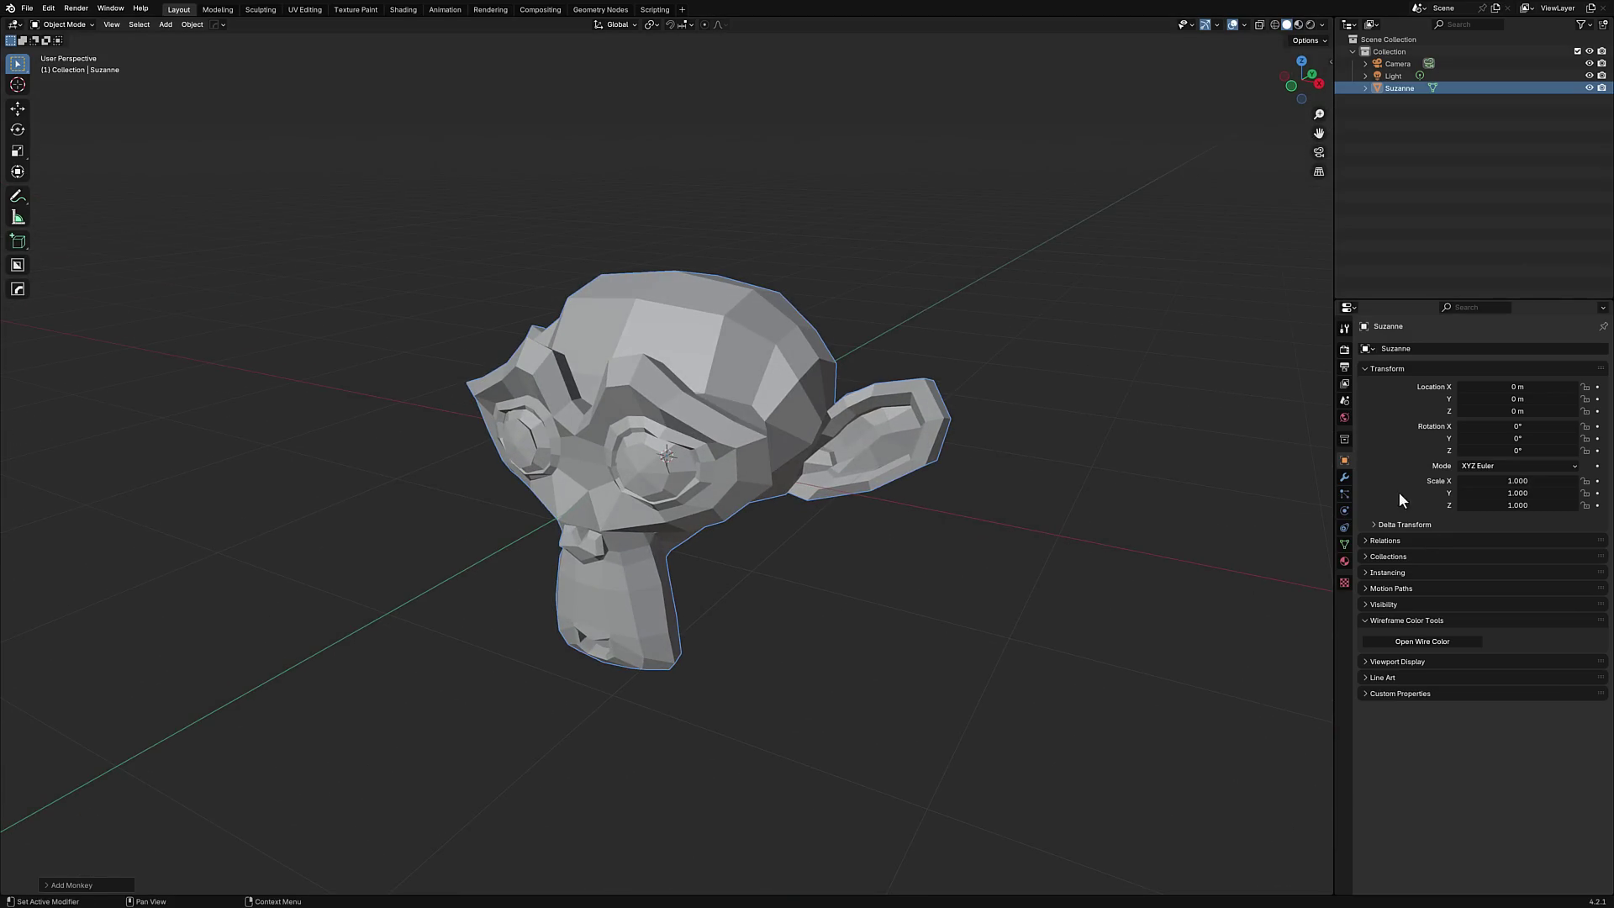
# - Give Suzanne a Subdivision Surface modifier with Levels Viewport 2 and apply it
pyautogui.click(1345, 478)
pyautogui.click(1490, 345)
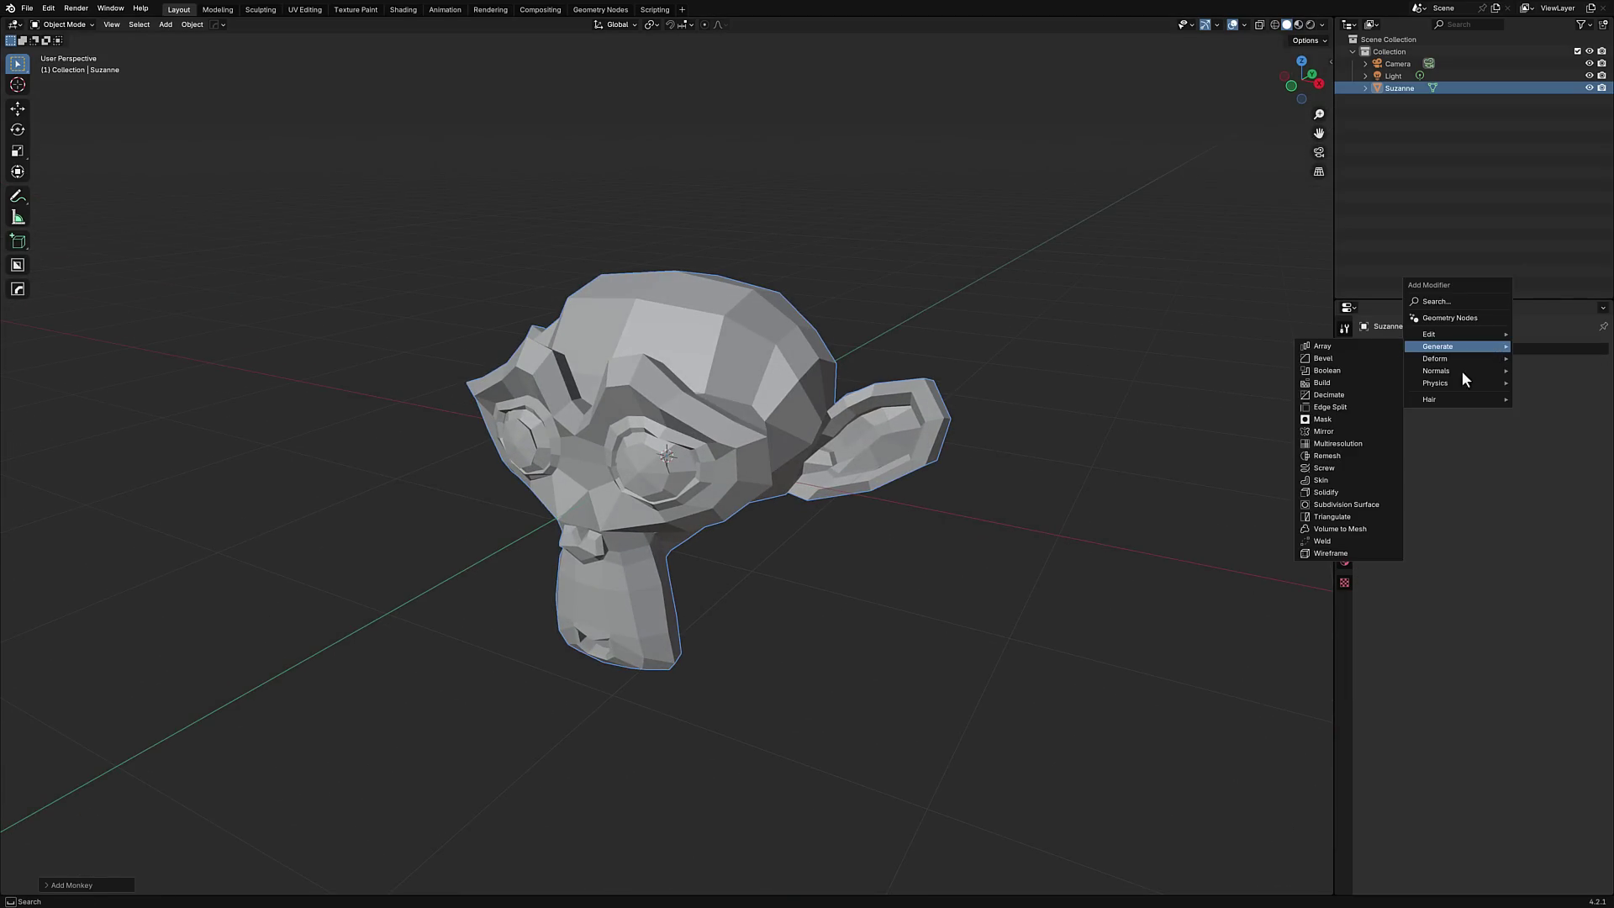
pyautogui.press('Escape')
pyautogui.click(1461, 346)
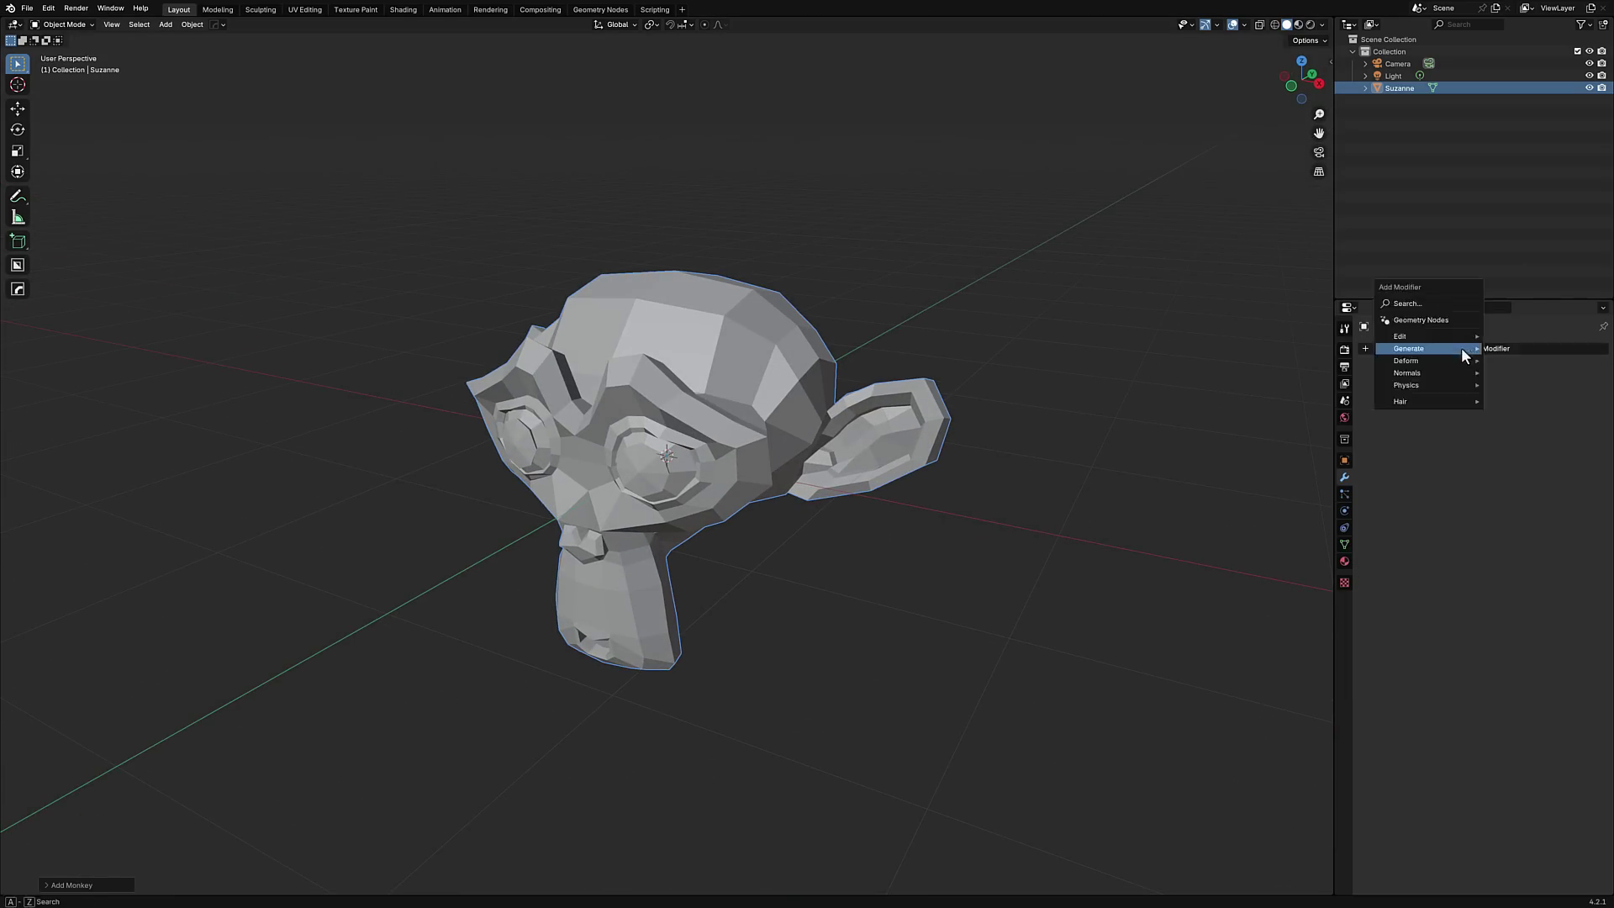
pyautogui.moveTo(1461, 346)
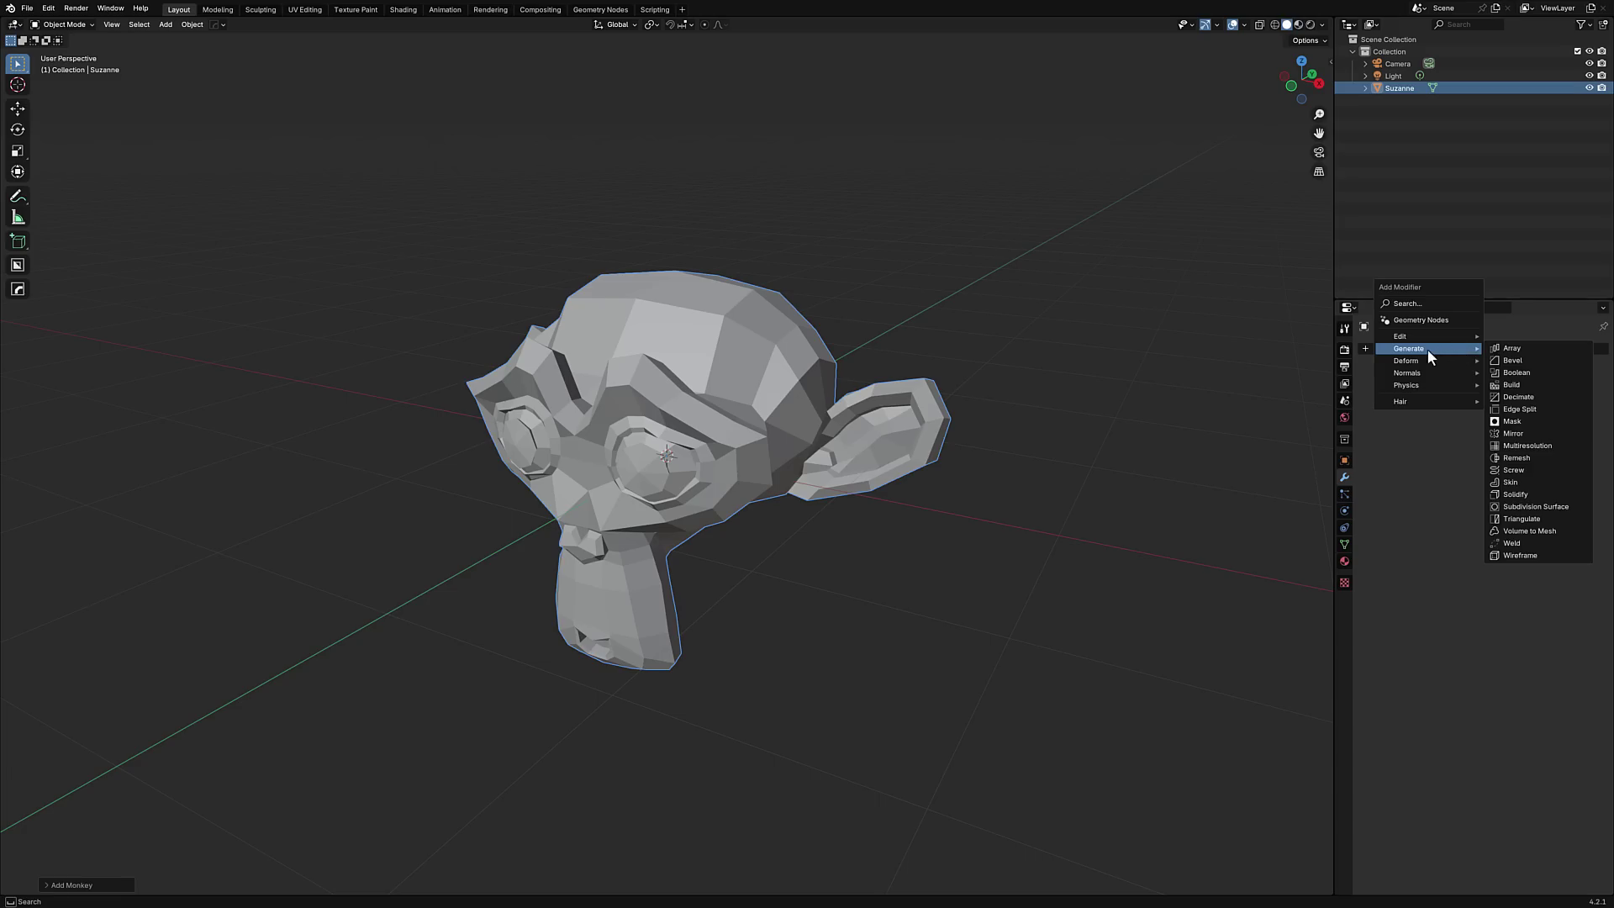
pyautogui.click(1536, 506)
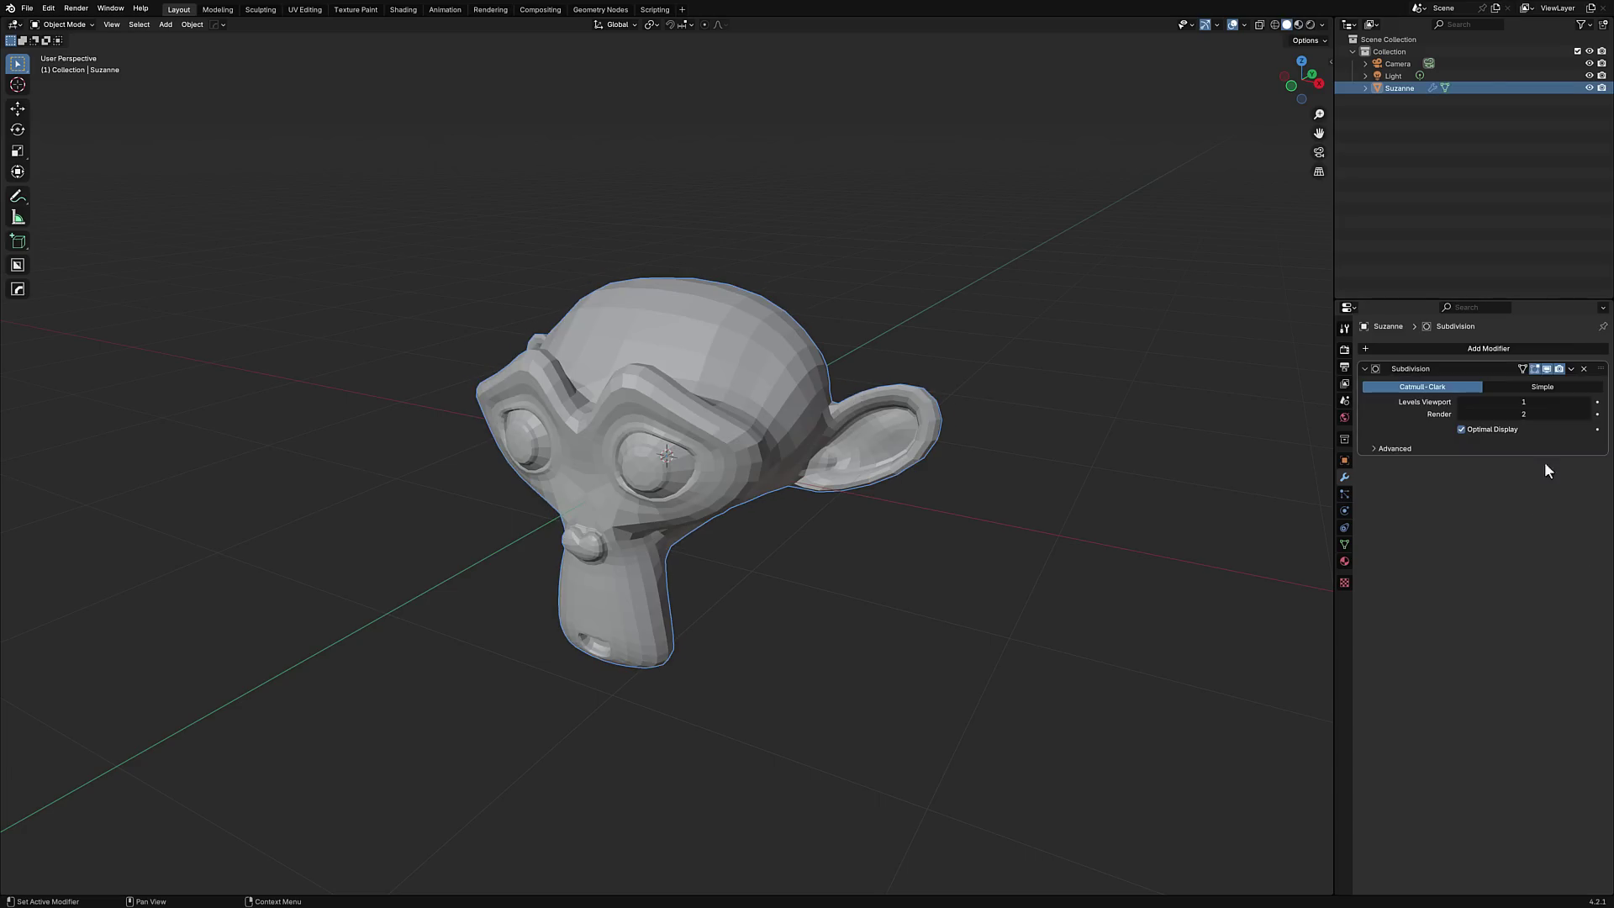
pyautogui.click(1588, 401)
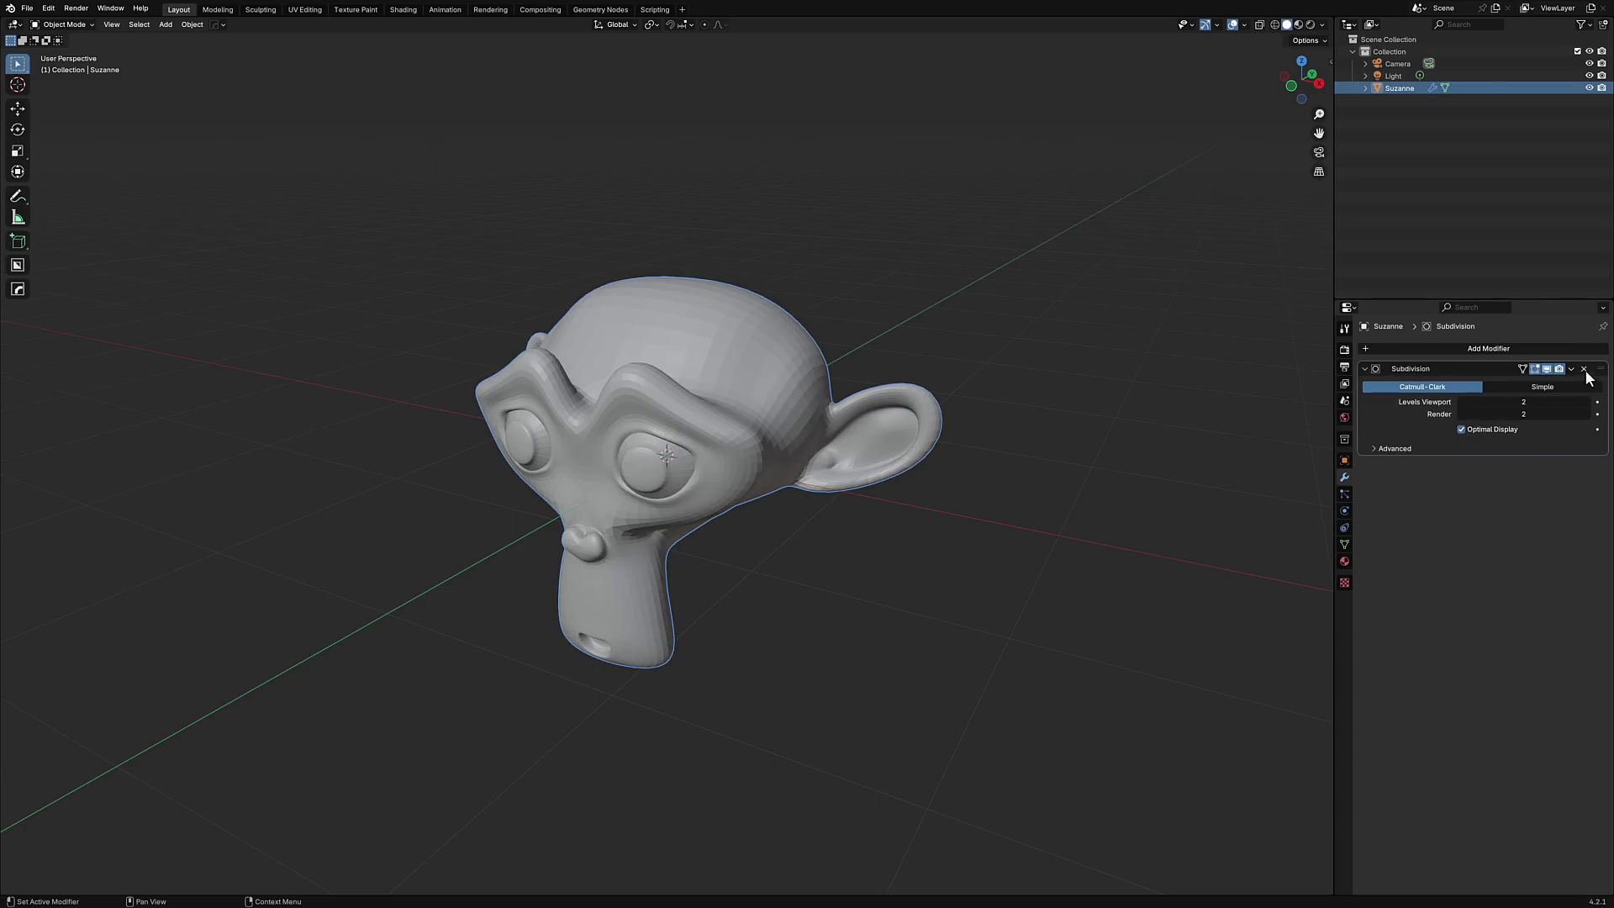
pyautogui.click(1571, 370)
pyautogui.click(1568, 382)
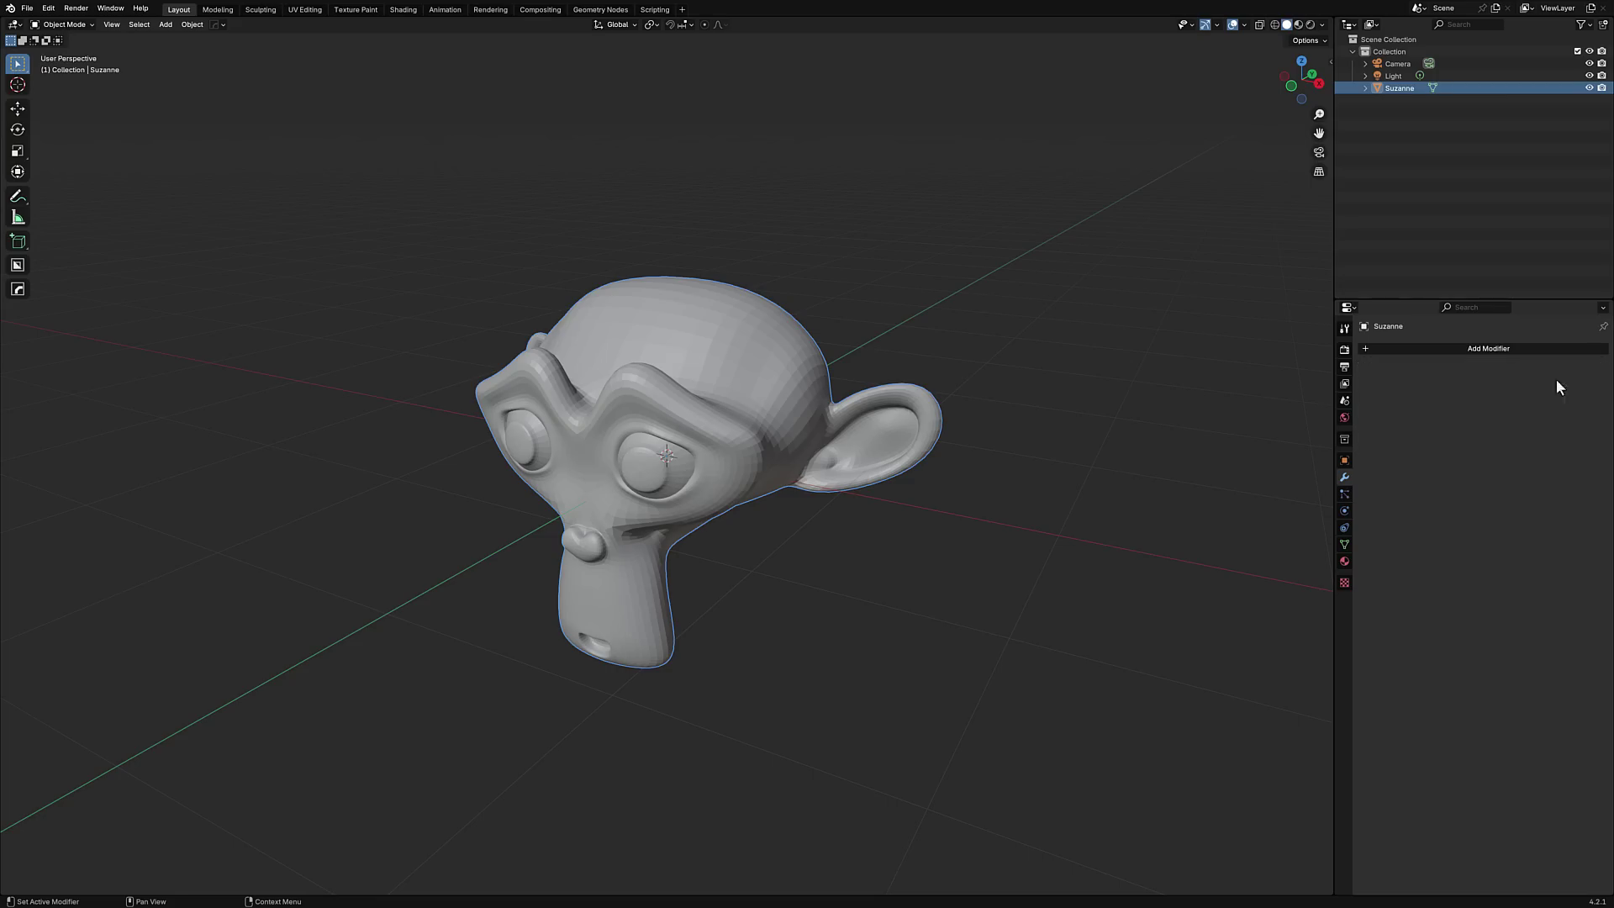
# - Add and apply a Triangulate modifier on Suzanne, then view its triangles in Edit Mode
pyautogui.click(1432, 349)
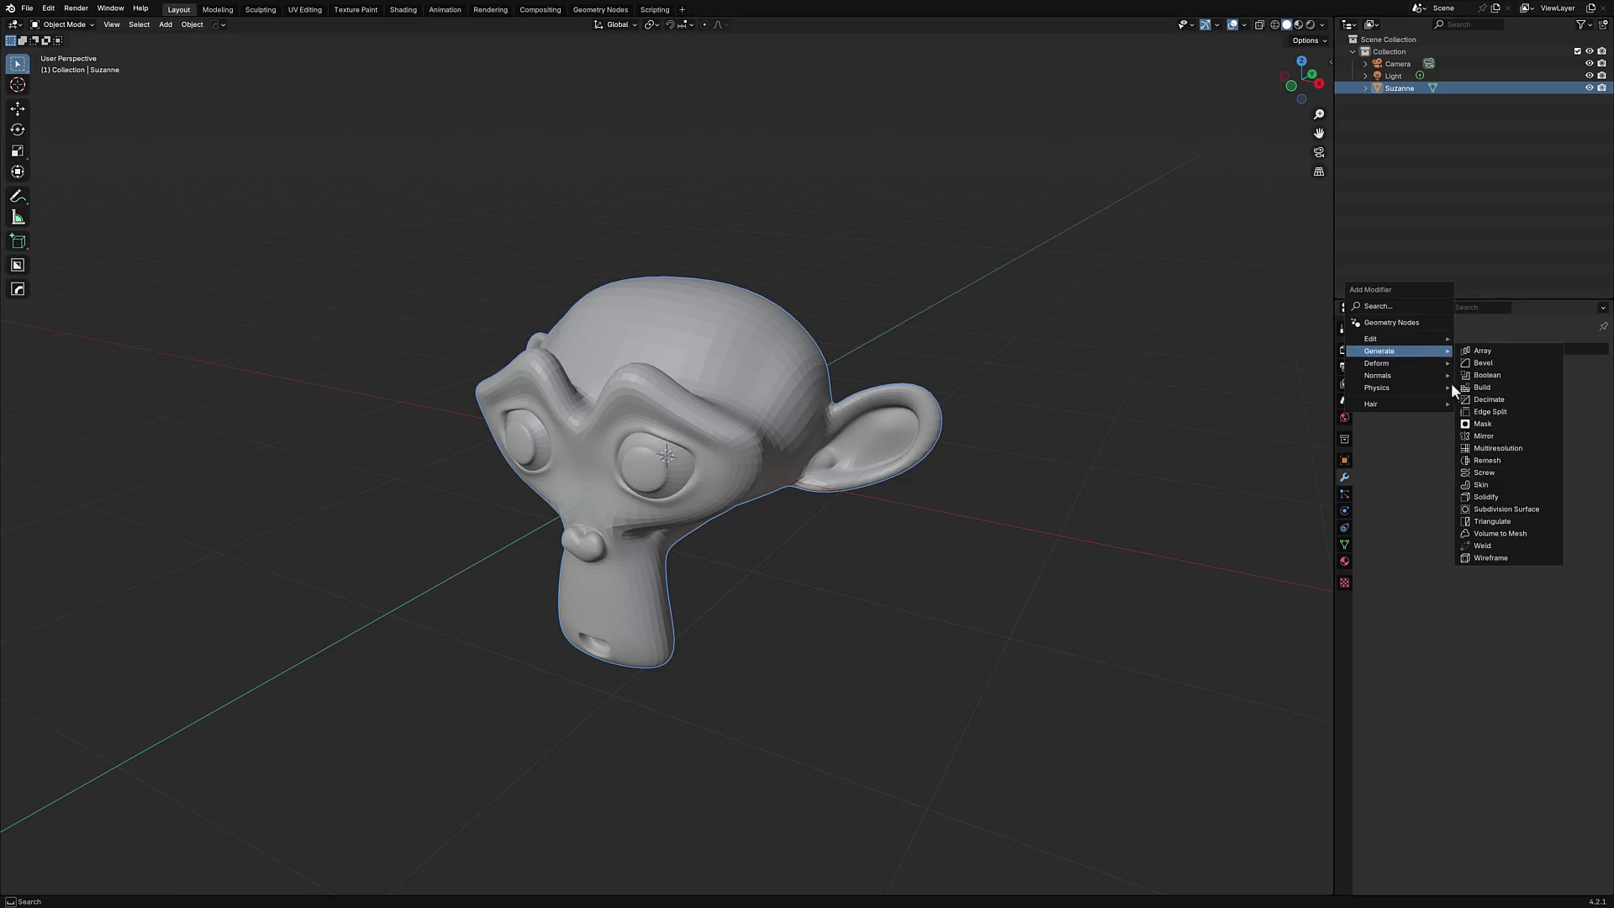
pyautogui.moveTo(1415, 351)
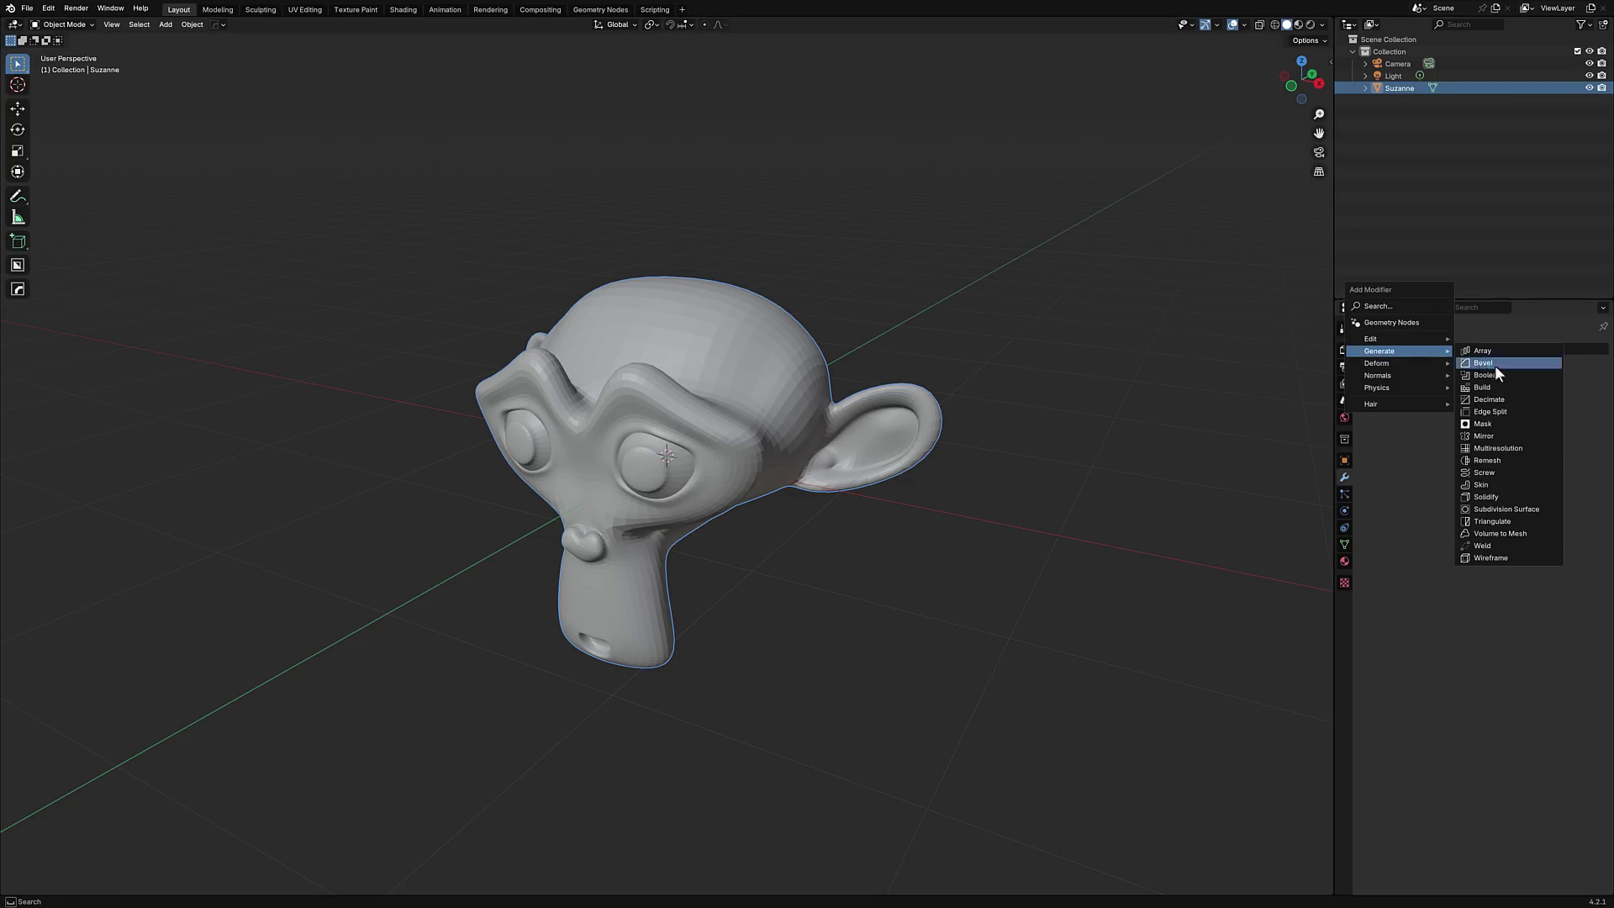
pyautogui.click(1494, 521)
pyautogui.click(1572, 370)
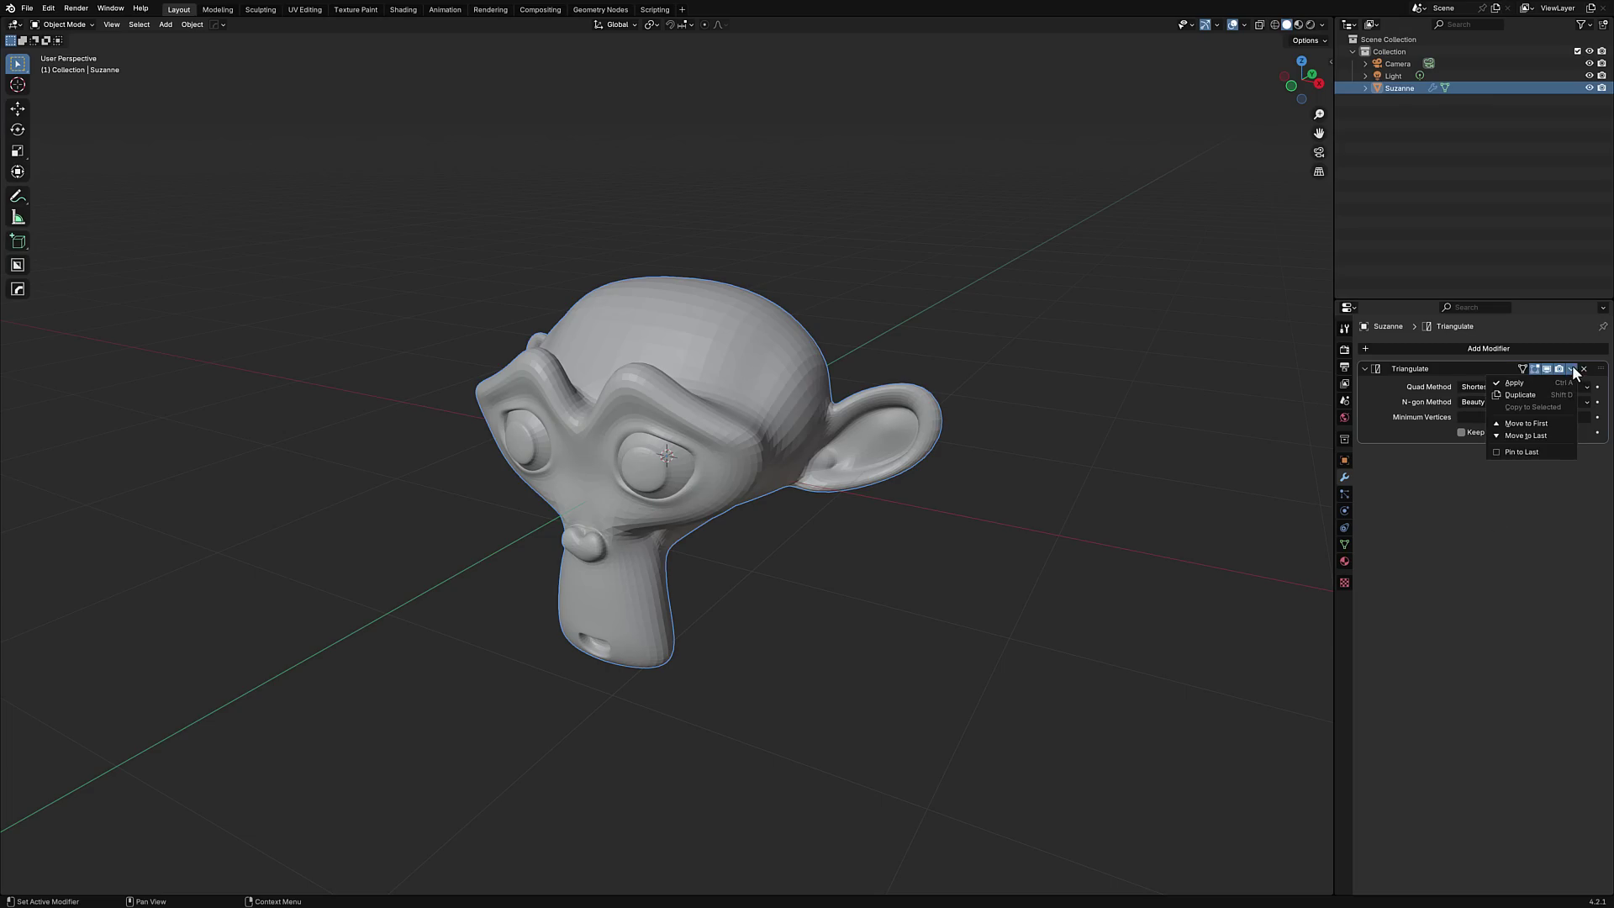
pyautogui.click(1551, 386)
pyautogui.press('Tab')
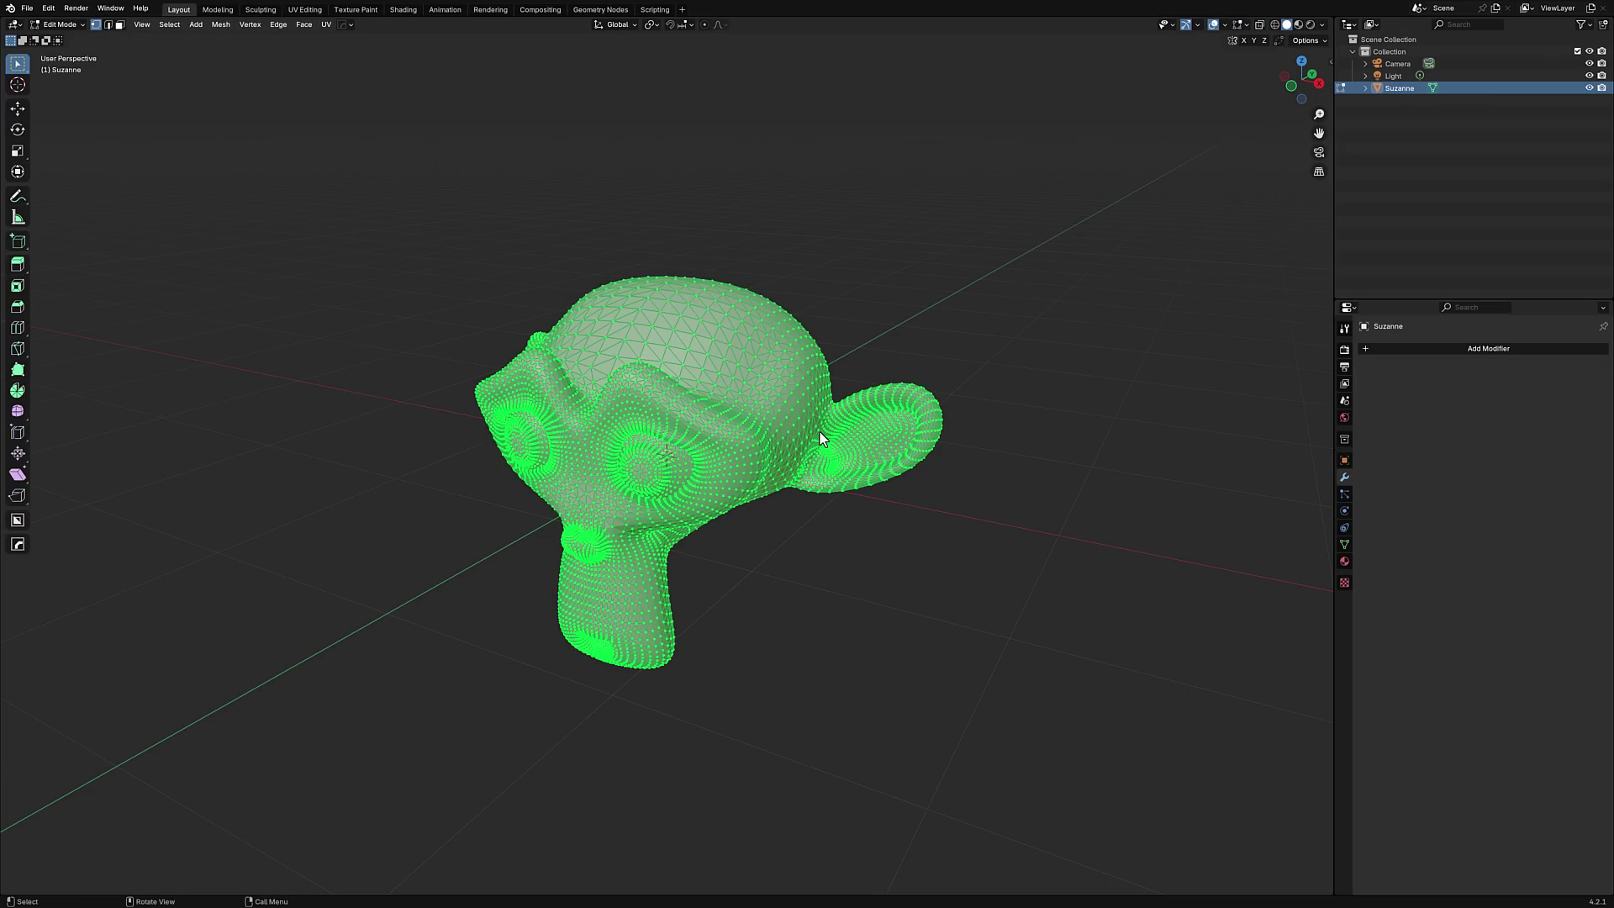
pyautogui.scroll(5, 811, 403)
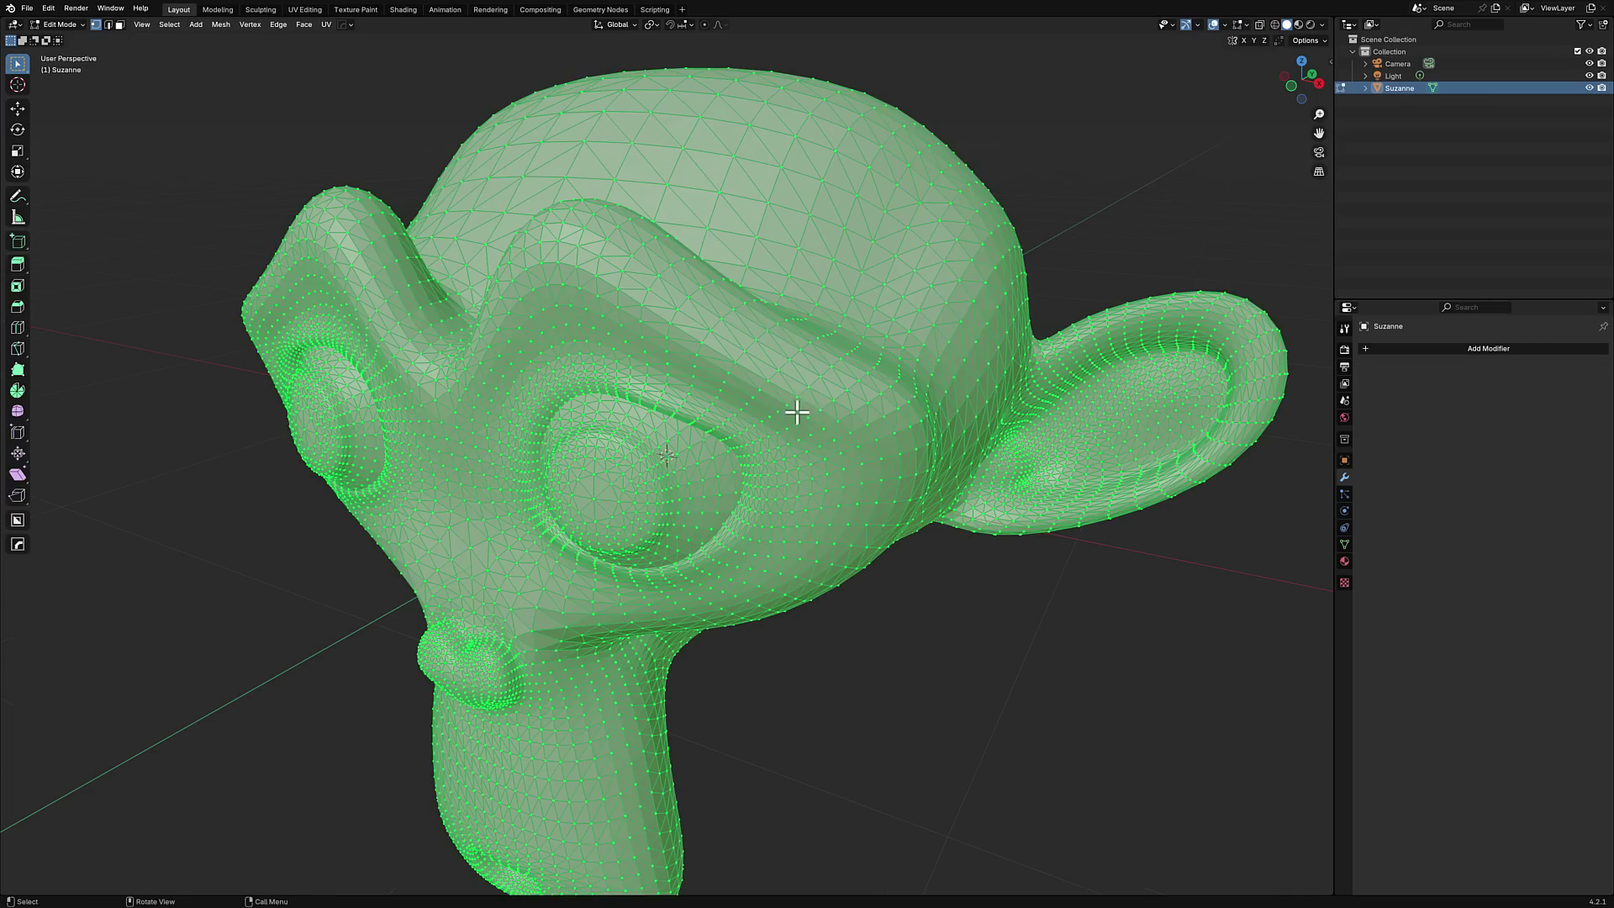
pyautogui.scroll(-4, 797, 412)
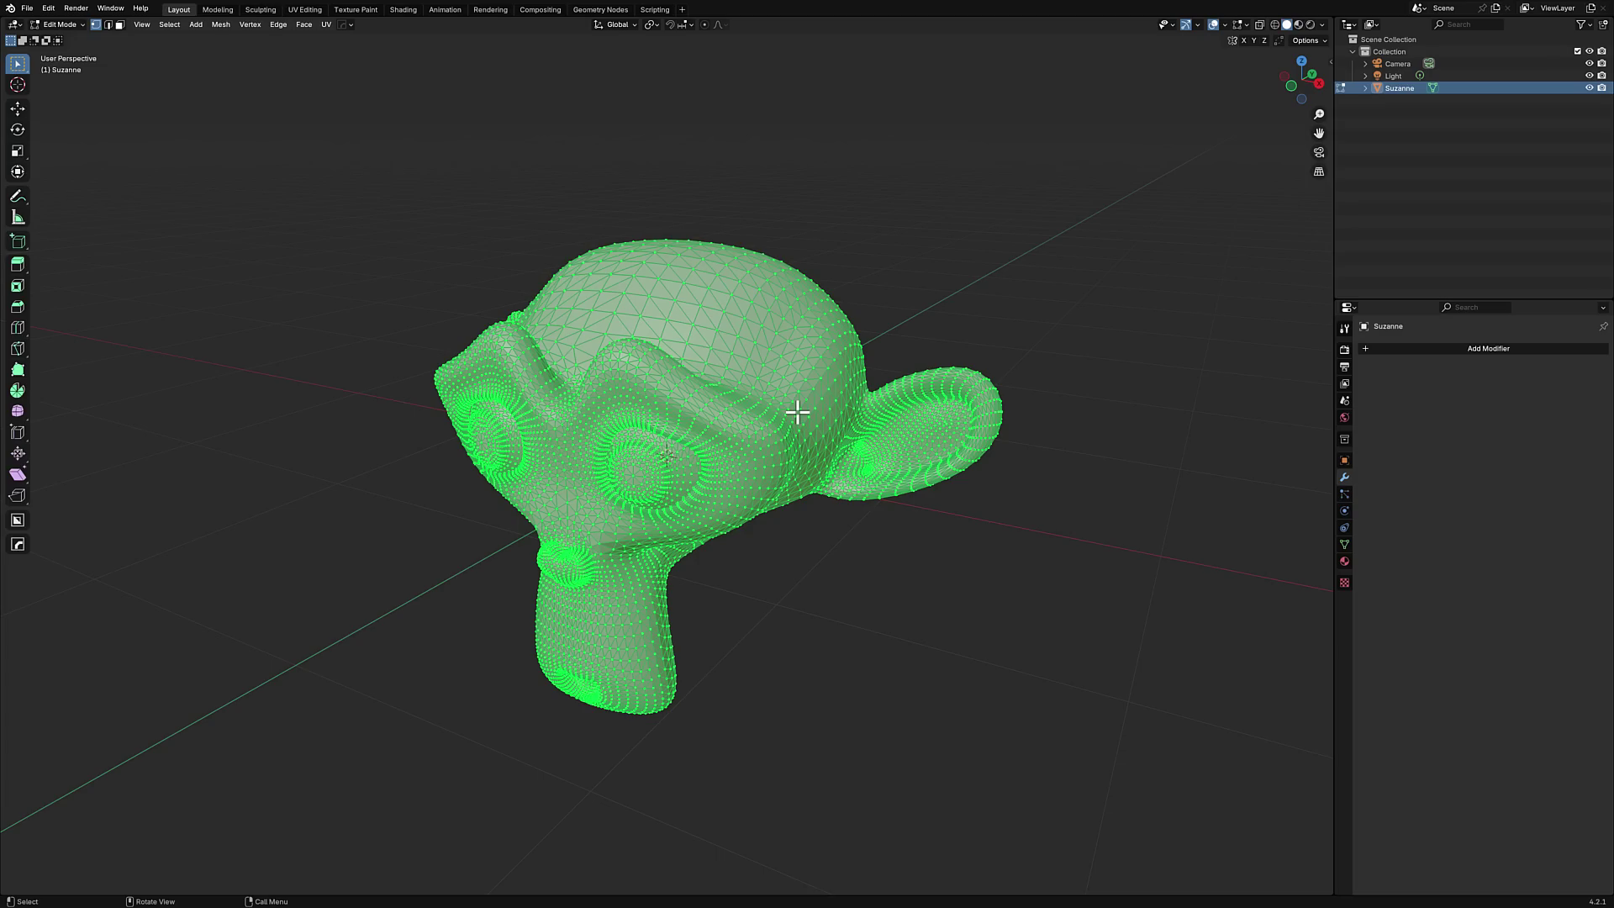
pyautogui.click(48, 8)
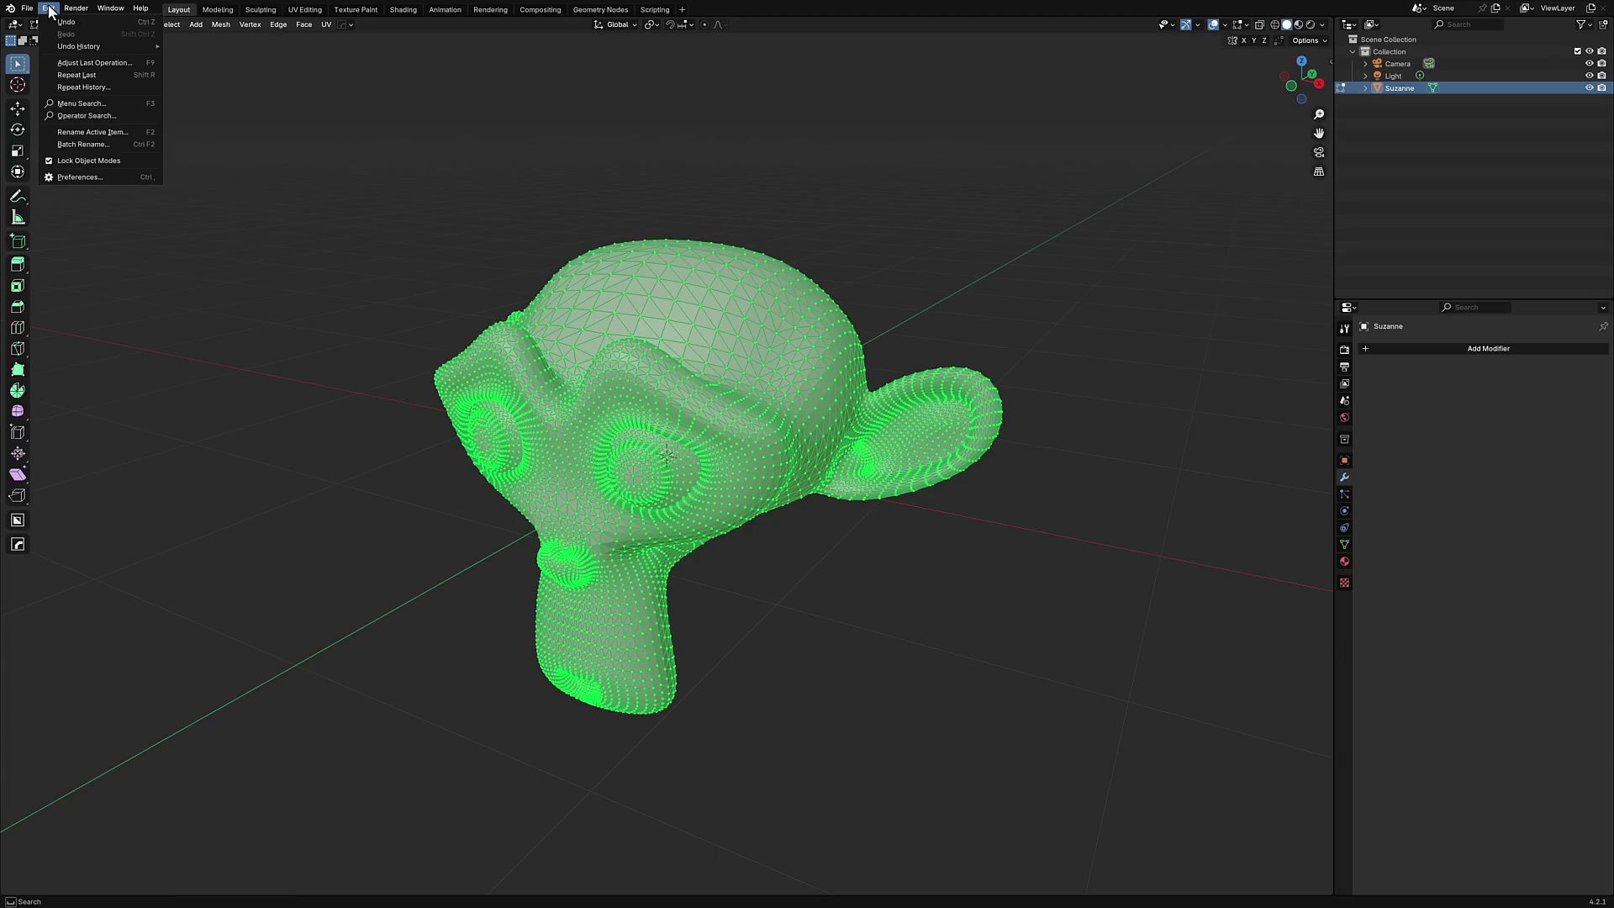
pyautogui.click(80, 177)
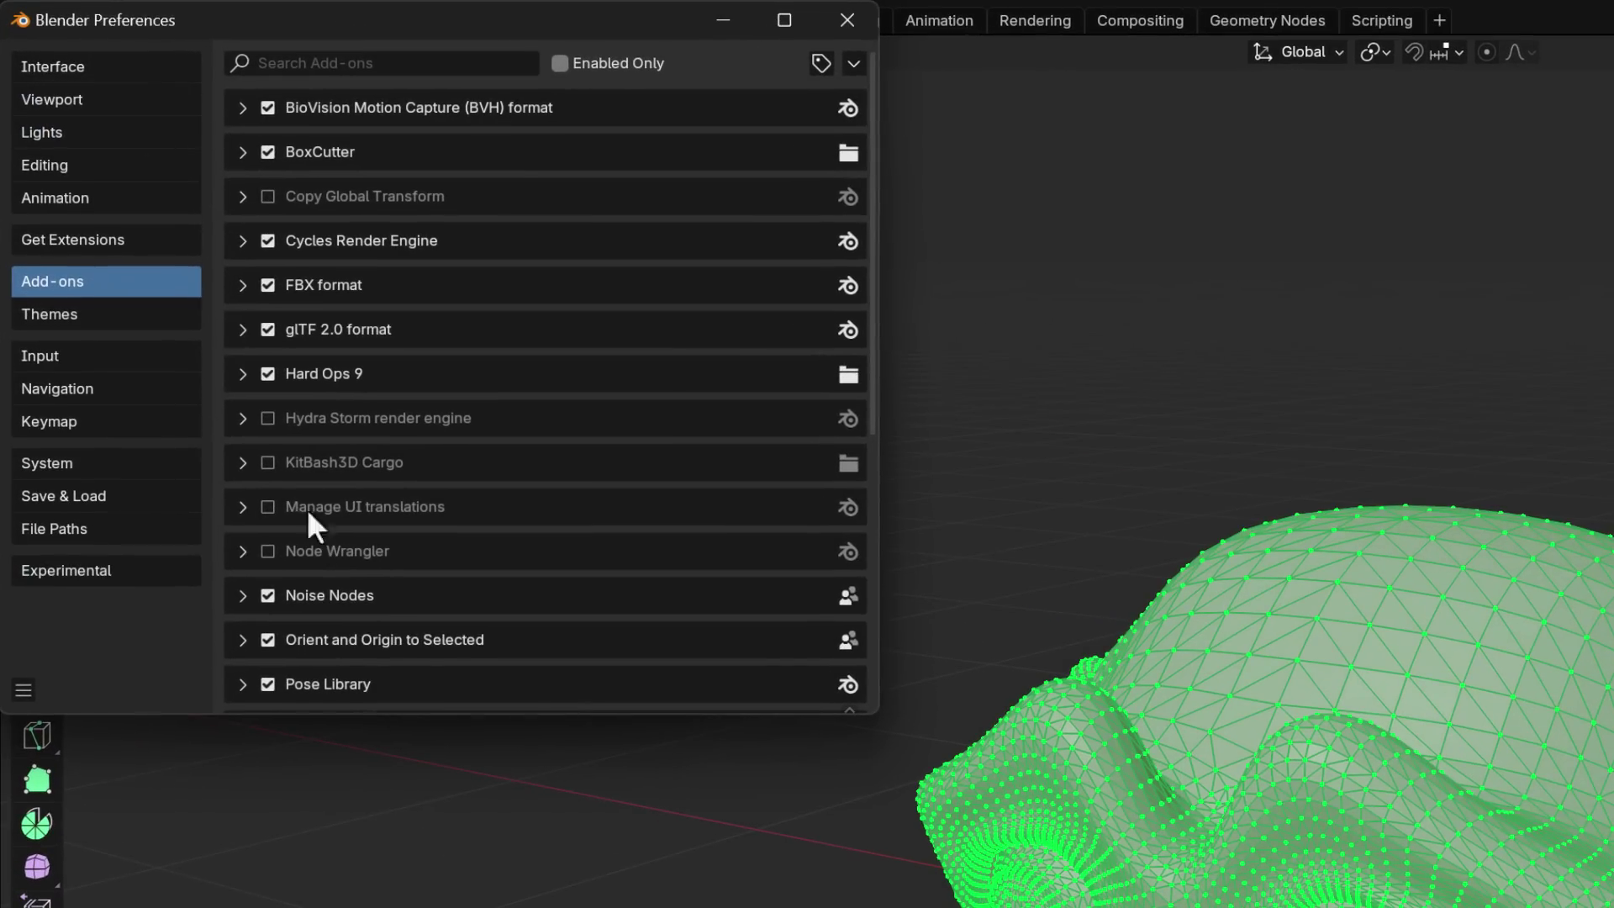
pyautogui.click(854, 64)
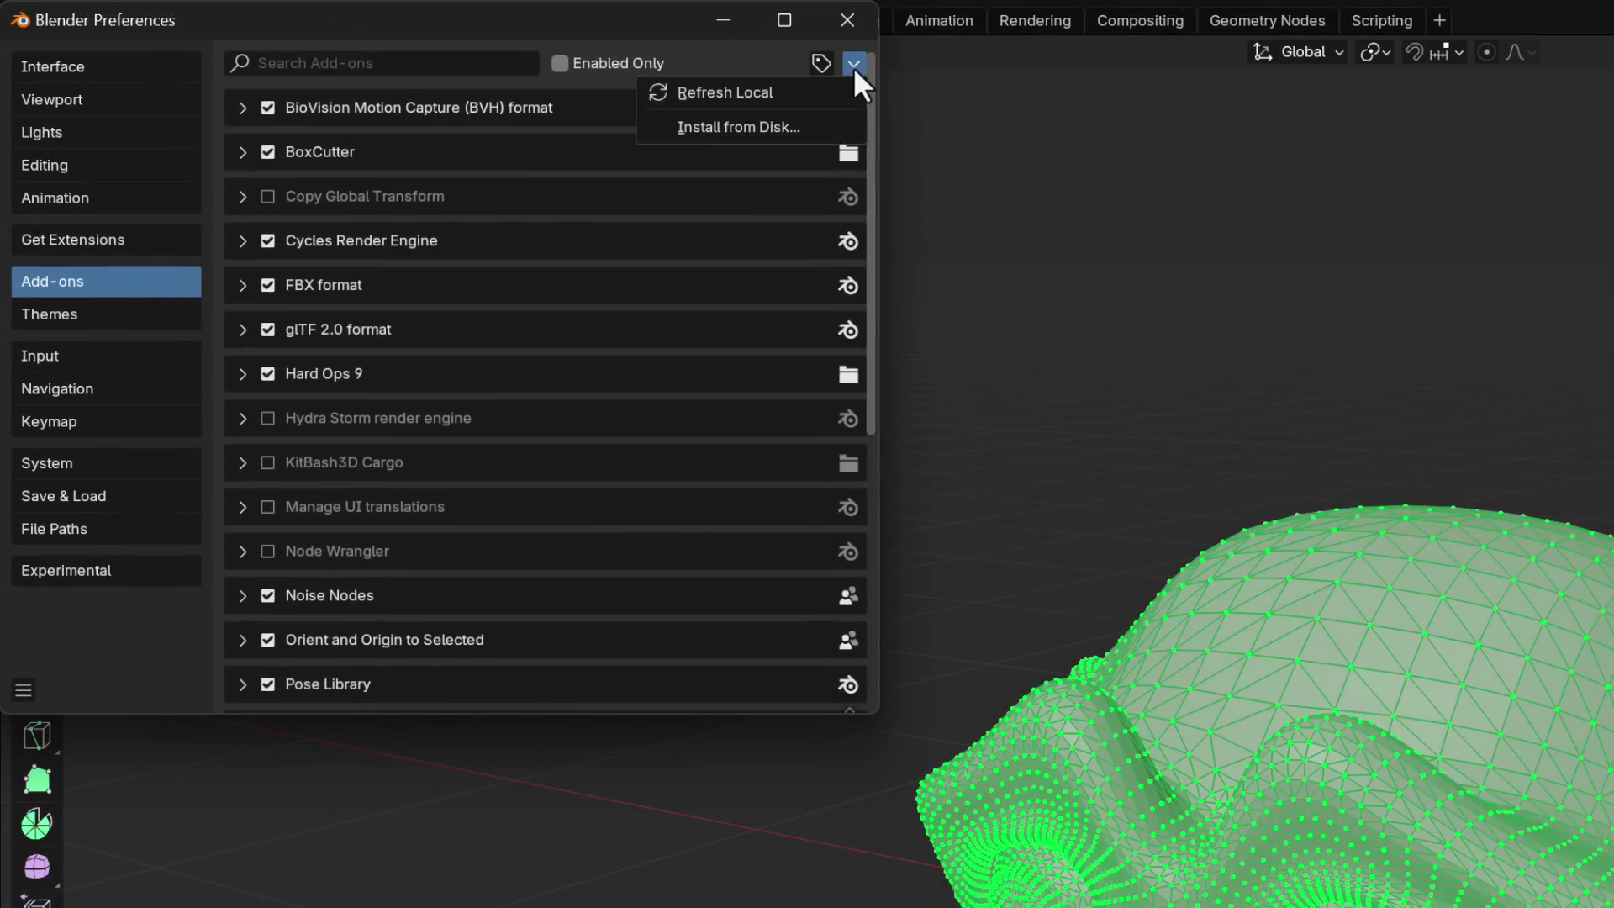
pyautogui.click(745, 126)
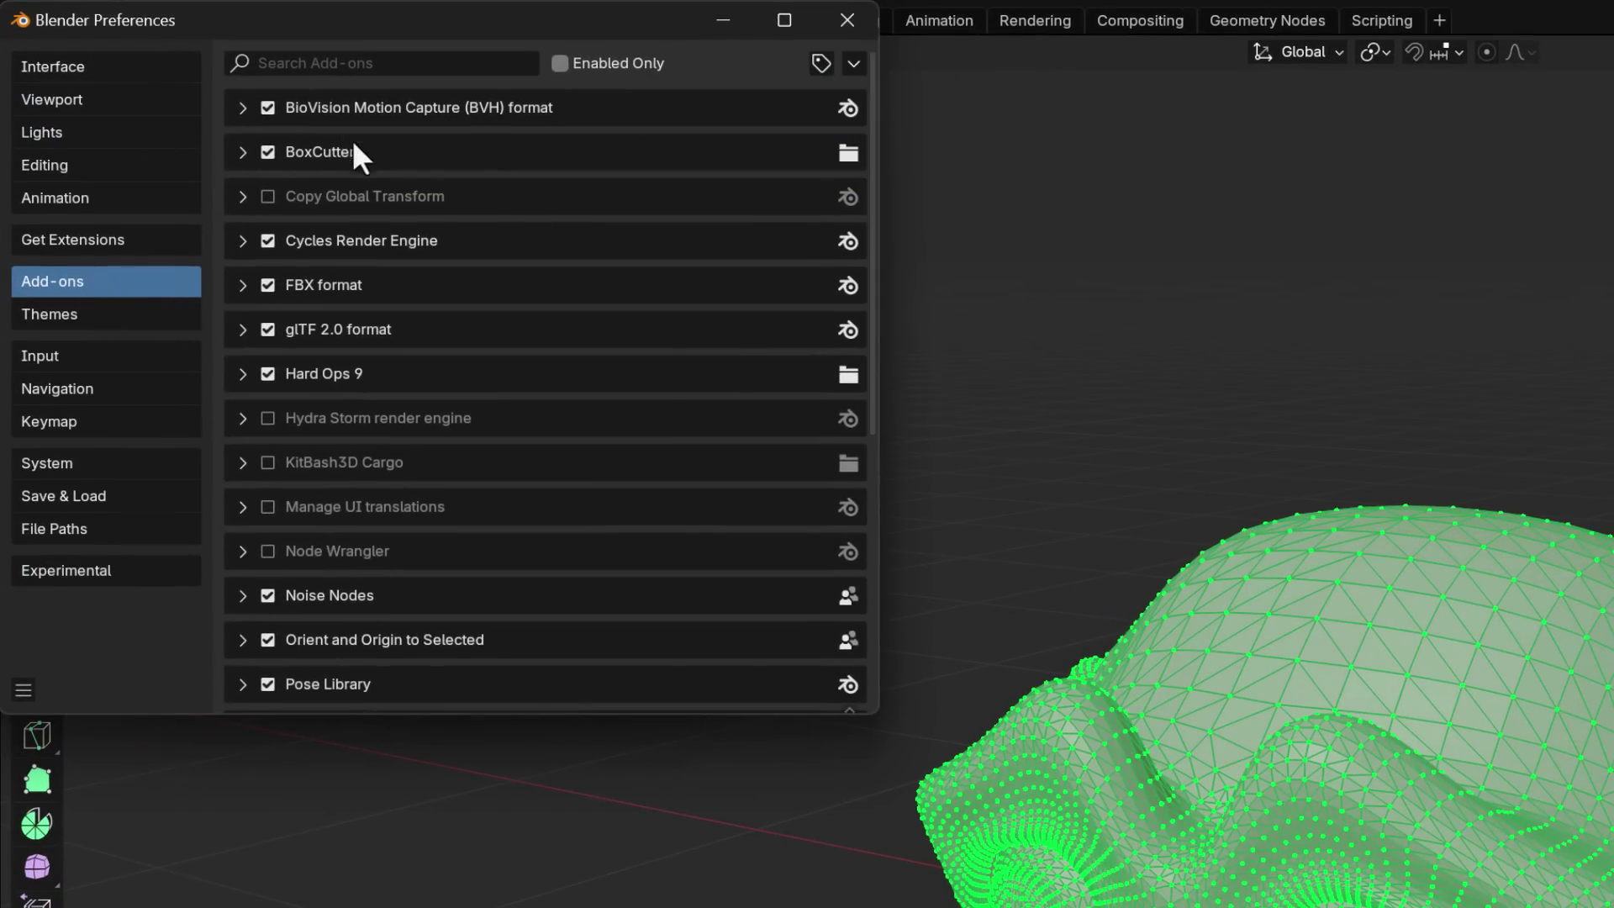
pyautogui.scroll(-3, 417, 509)
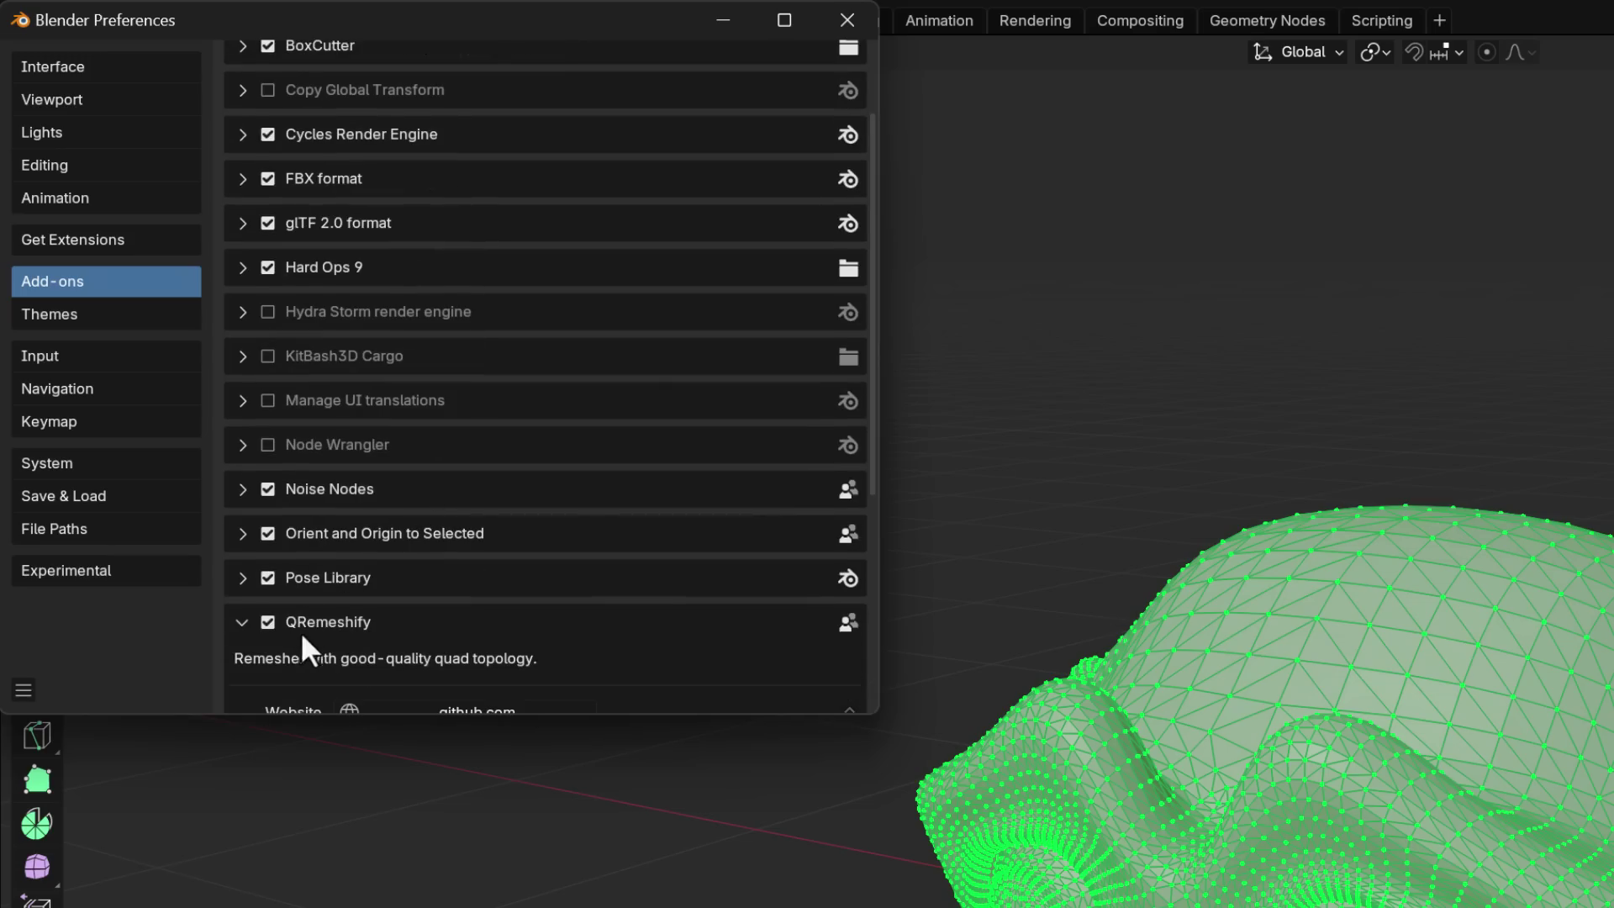
pyautogui.click(843, 19)
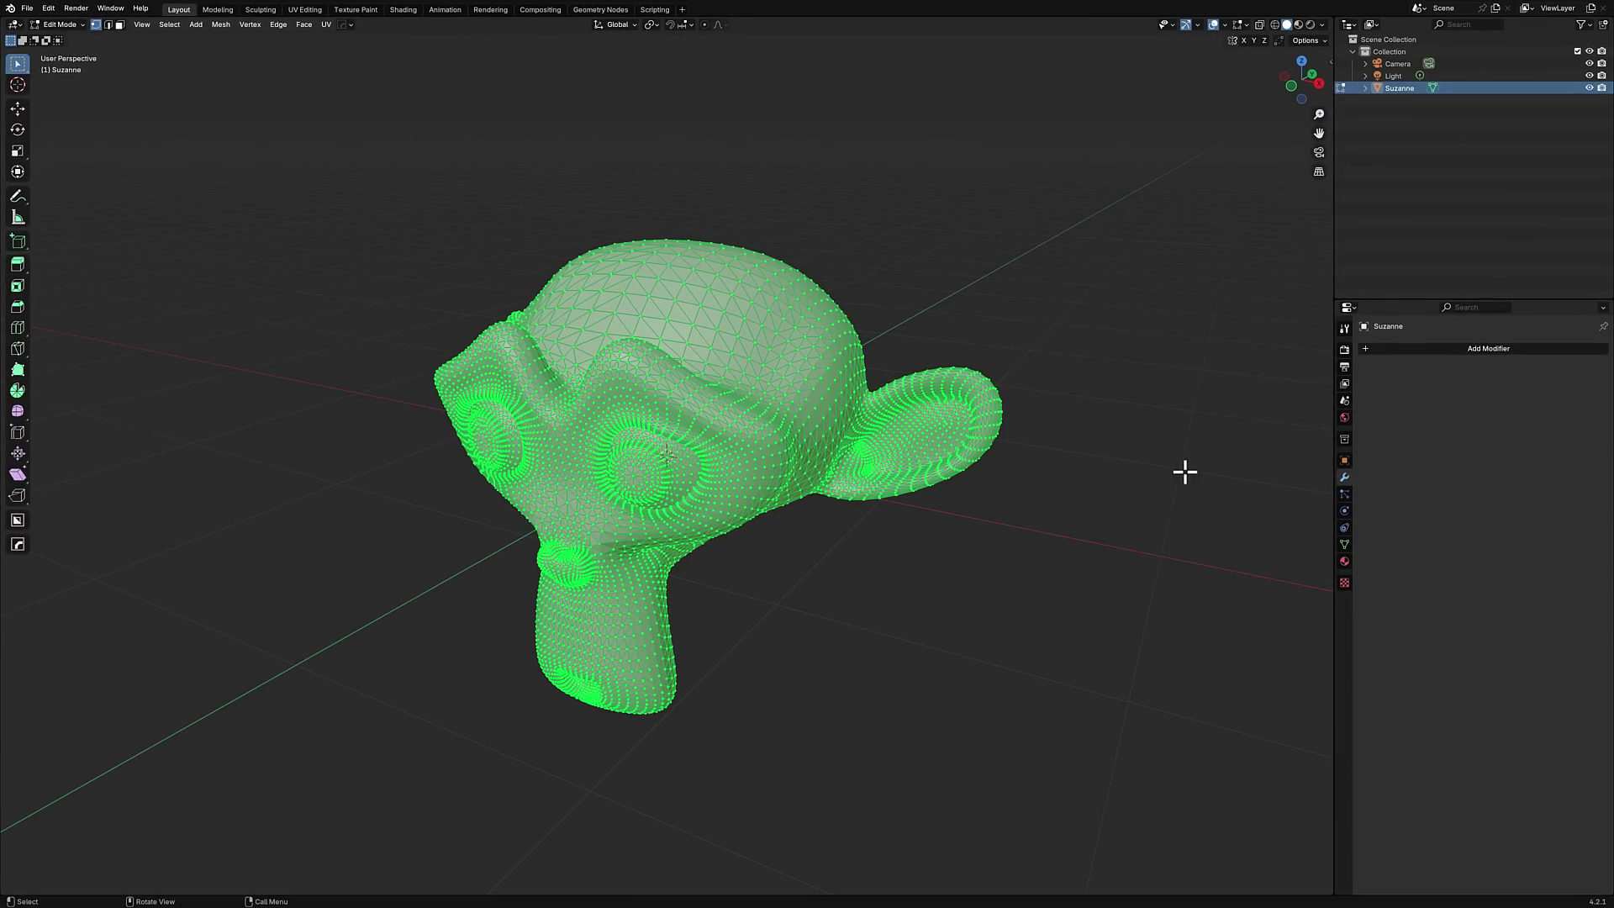
# - Show the N sidebar and switch Suzanne back to Object Mode
pyautogui.press('n')
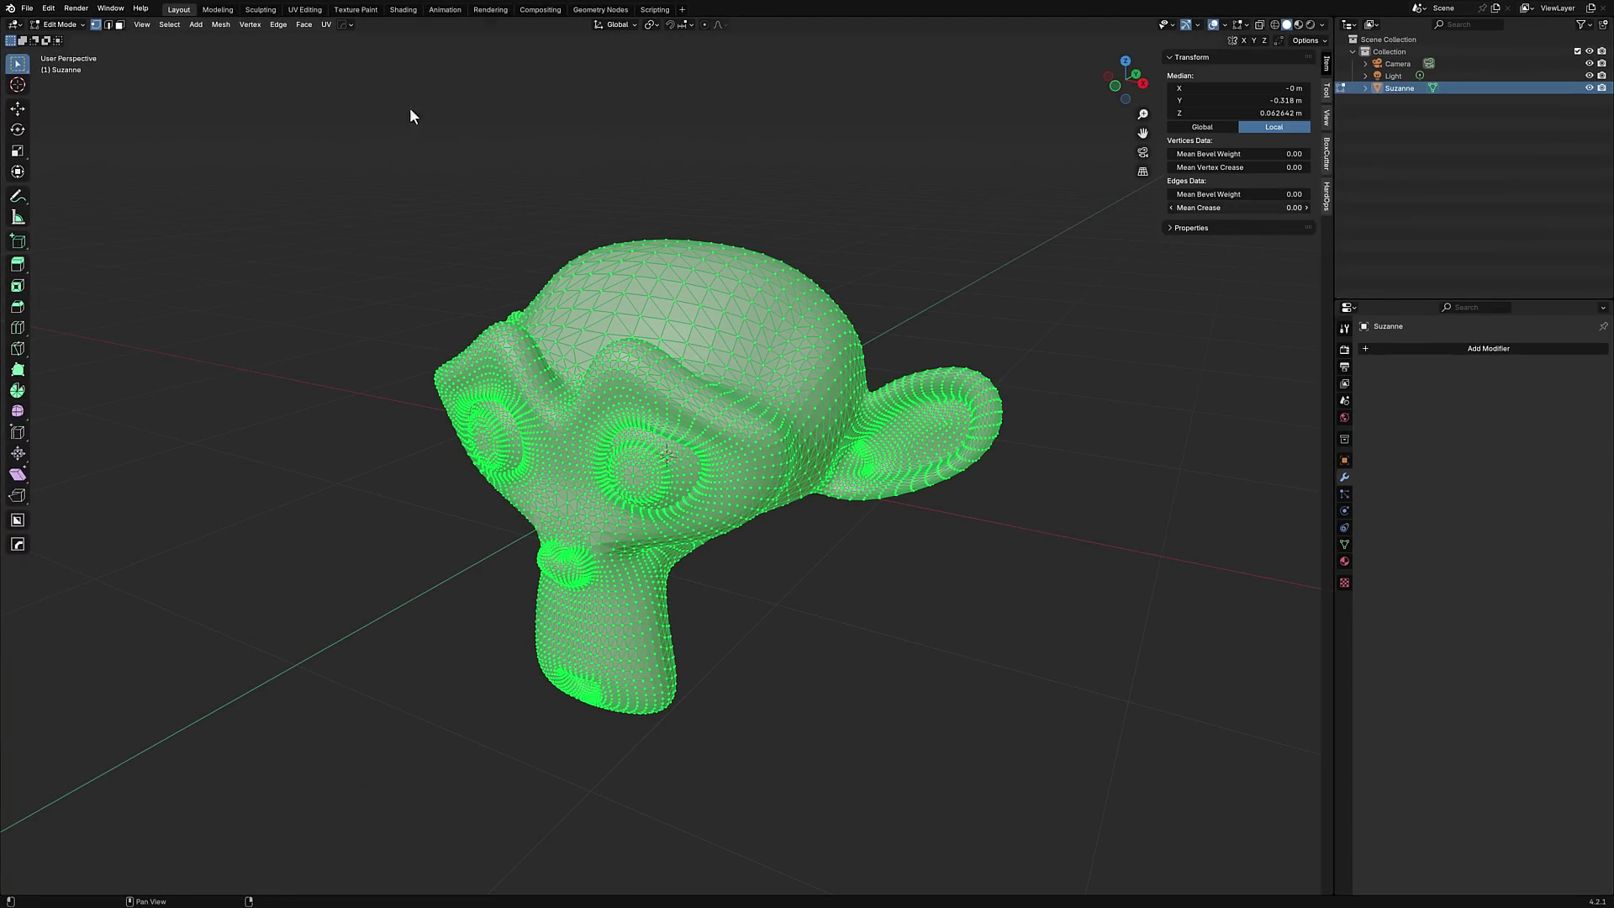
pyautogui.click(72, 18)
pyautogui.scroll(5, 744, 383)
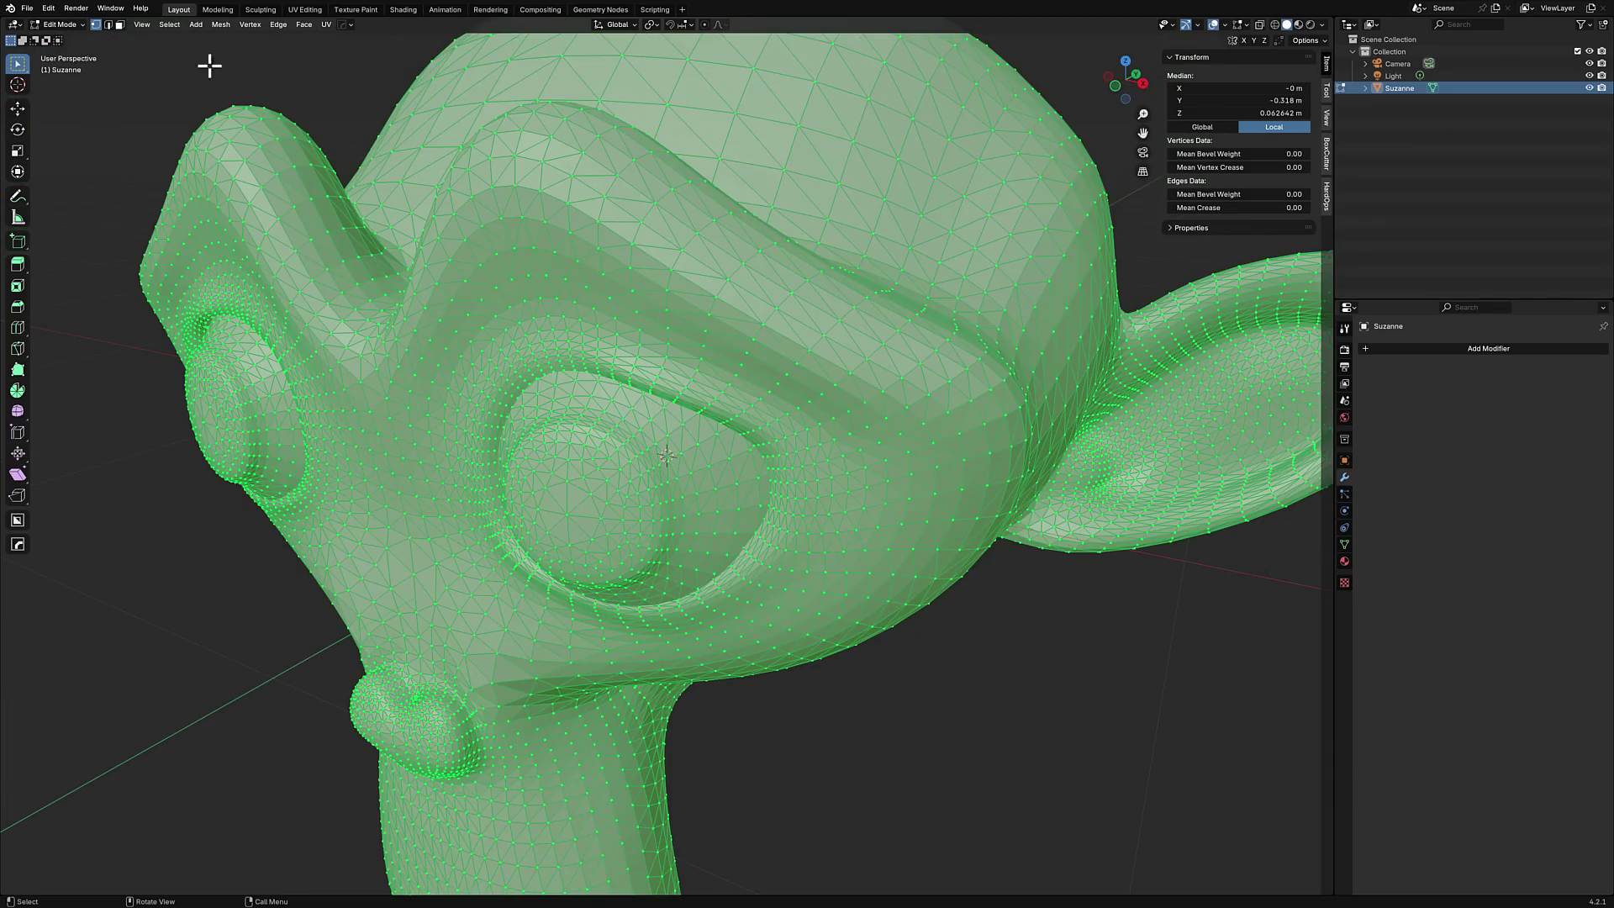
pyautogui.click(59, 26)
pyautogui.click(60, 39)
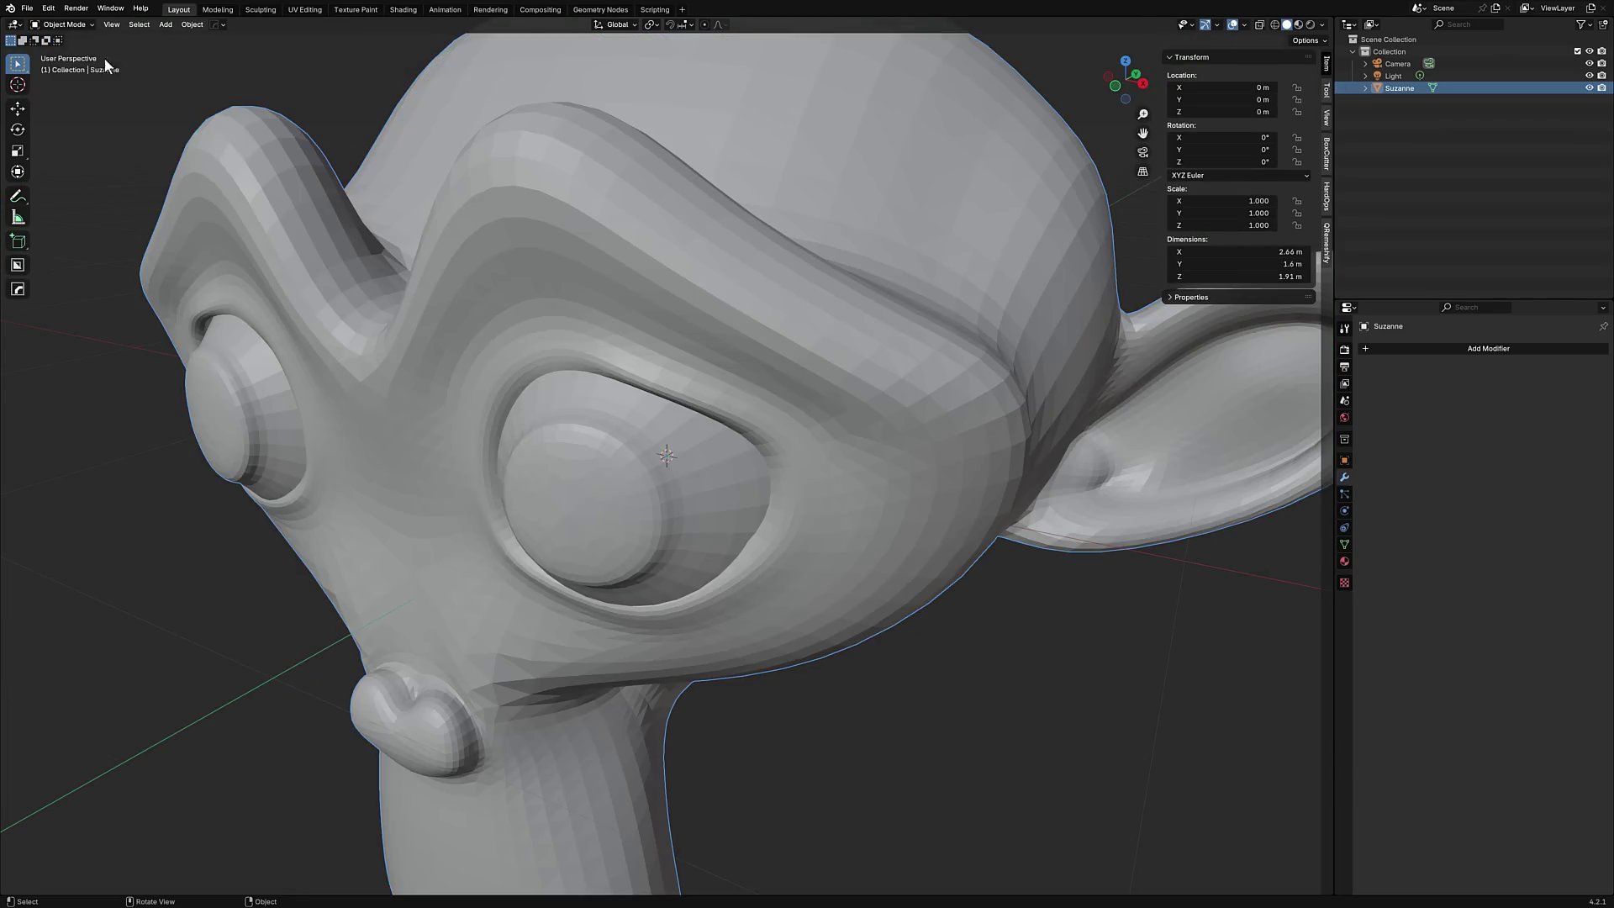
# - In QRemeshify's Advanced settings, set the sharp-detect angle to 25
pyautogui.click(1327, 244)
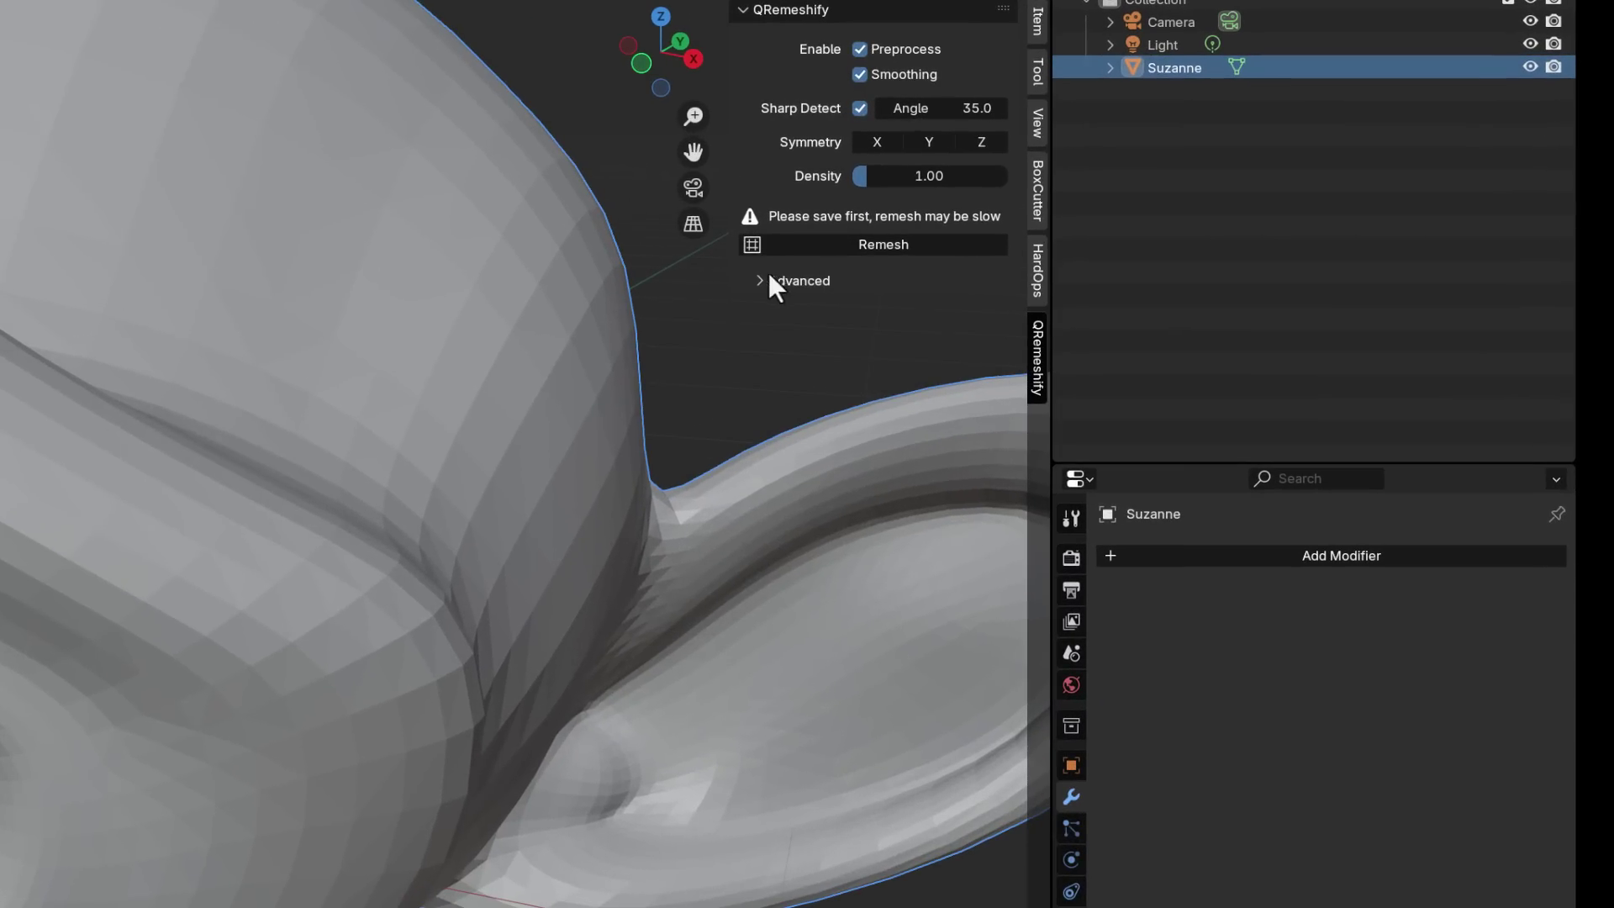
pyautogui.click(1177, 201)
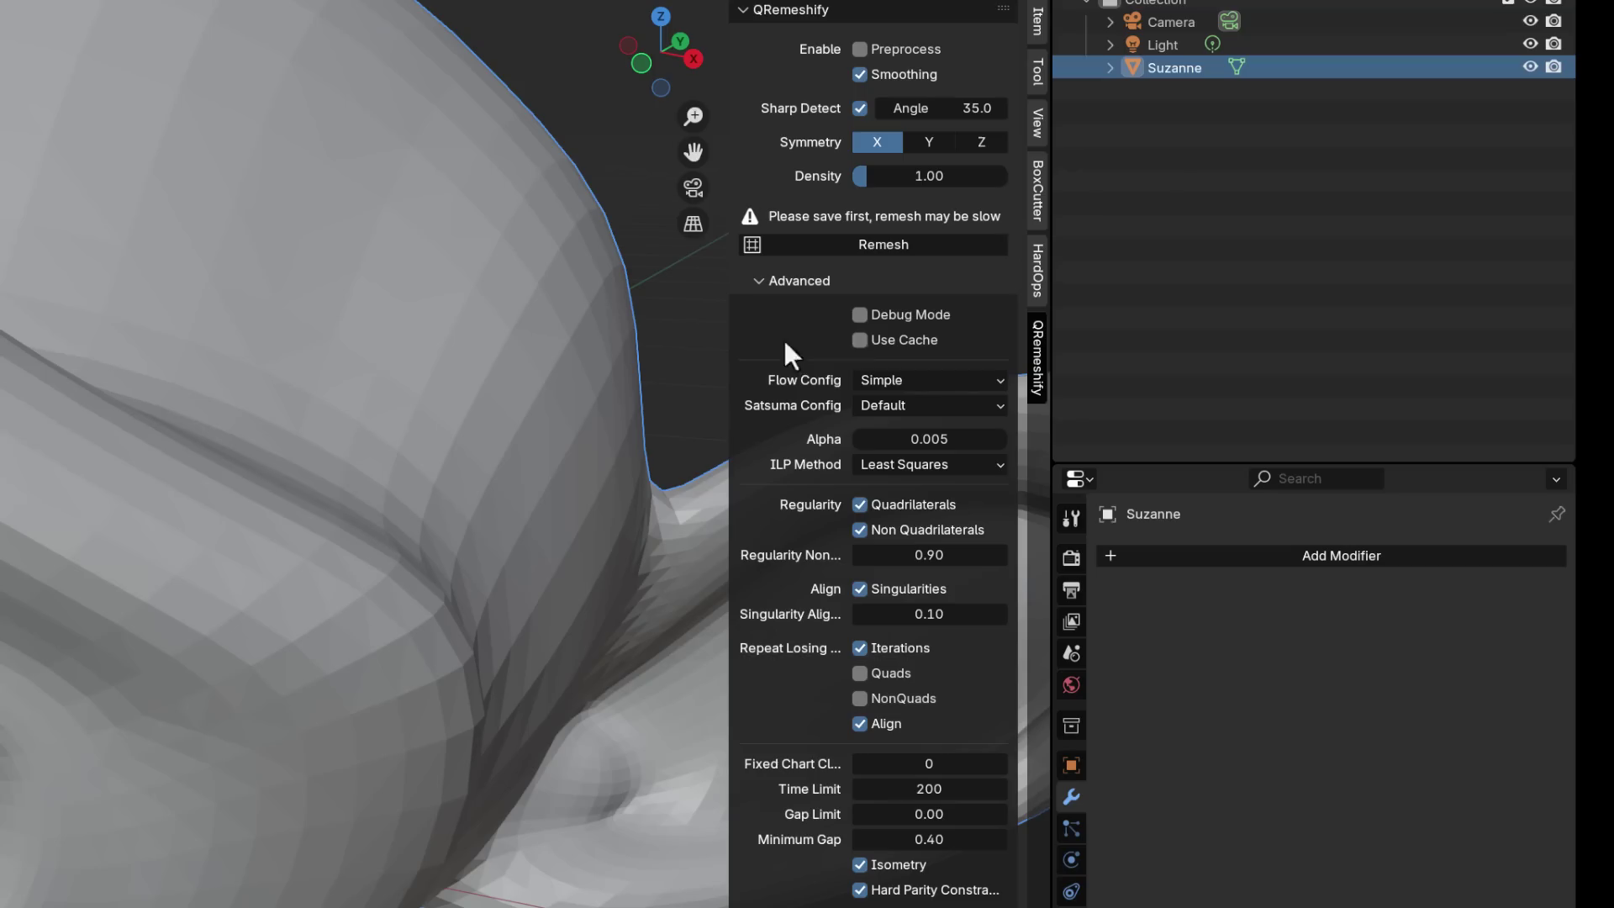
pyautogui.doubleClick(967, 115)
pyautogui.write('25')
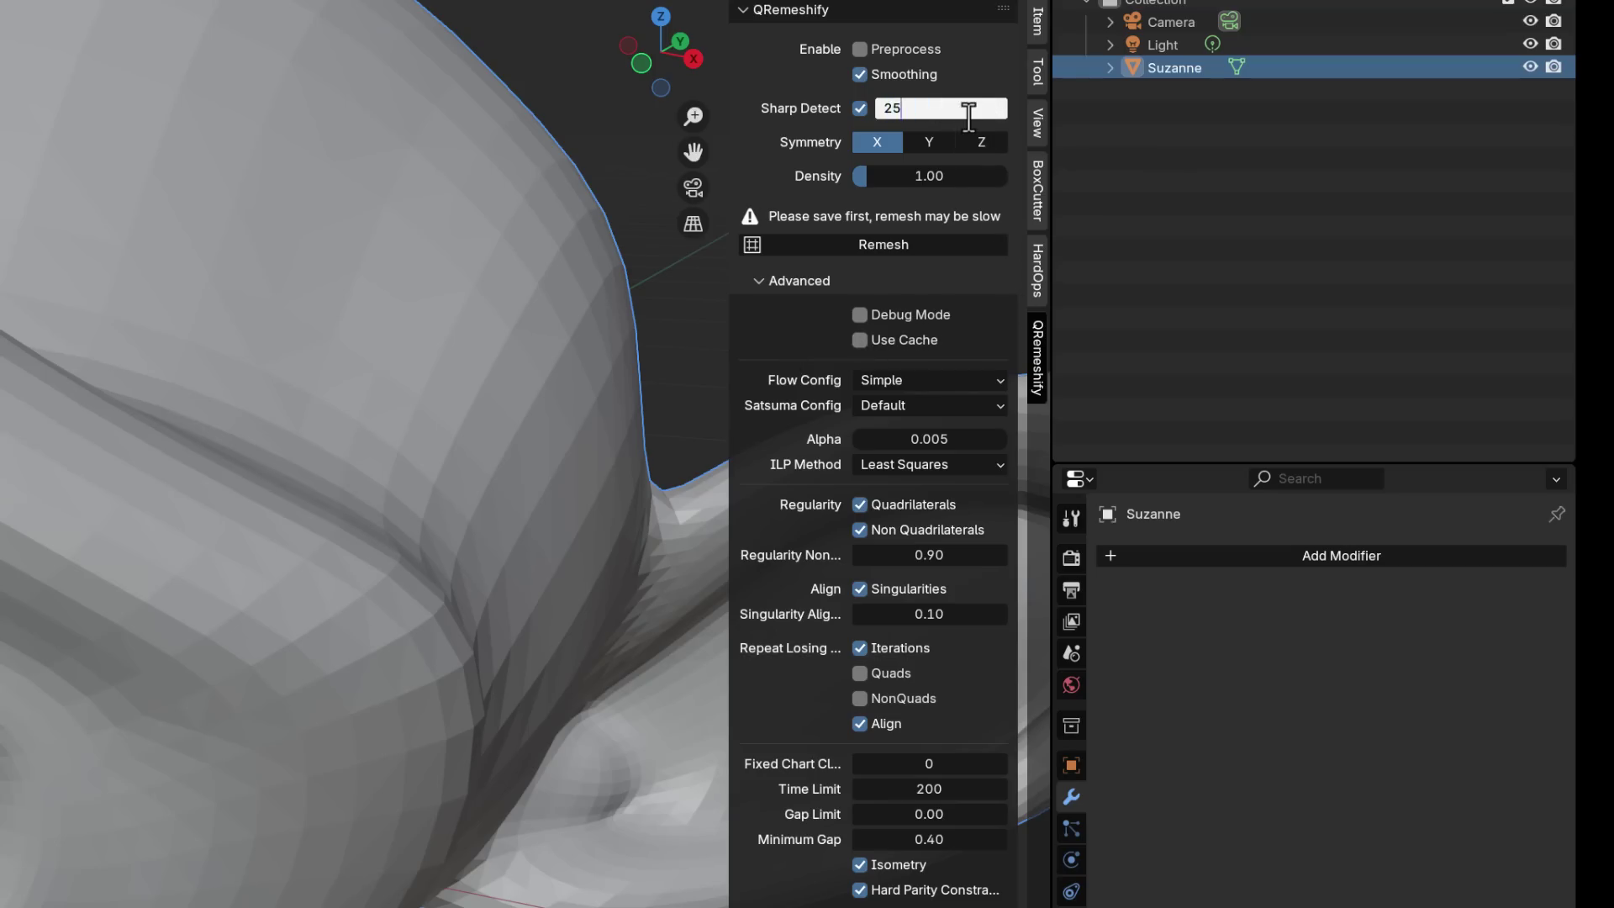
pyautogui.press('Return')
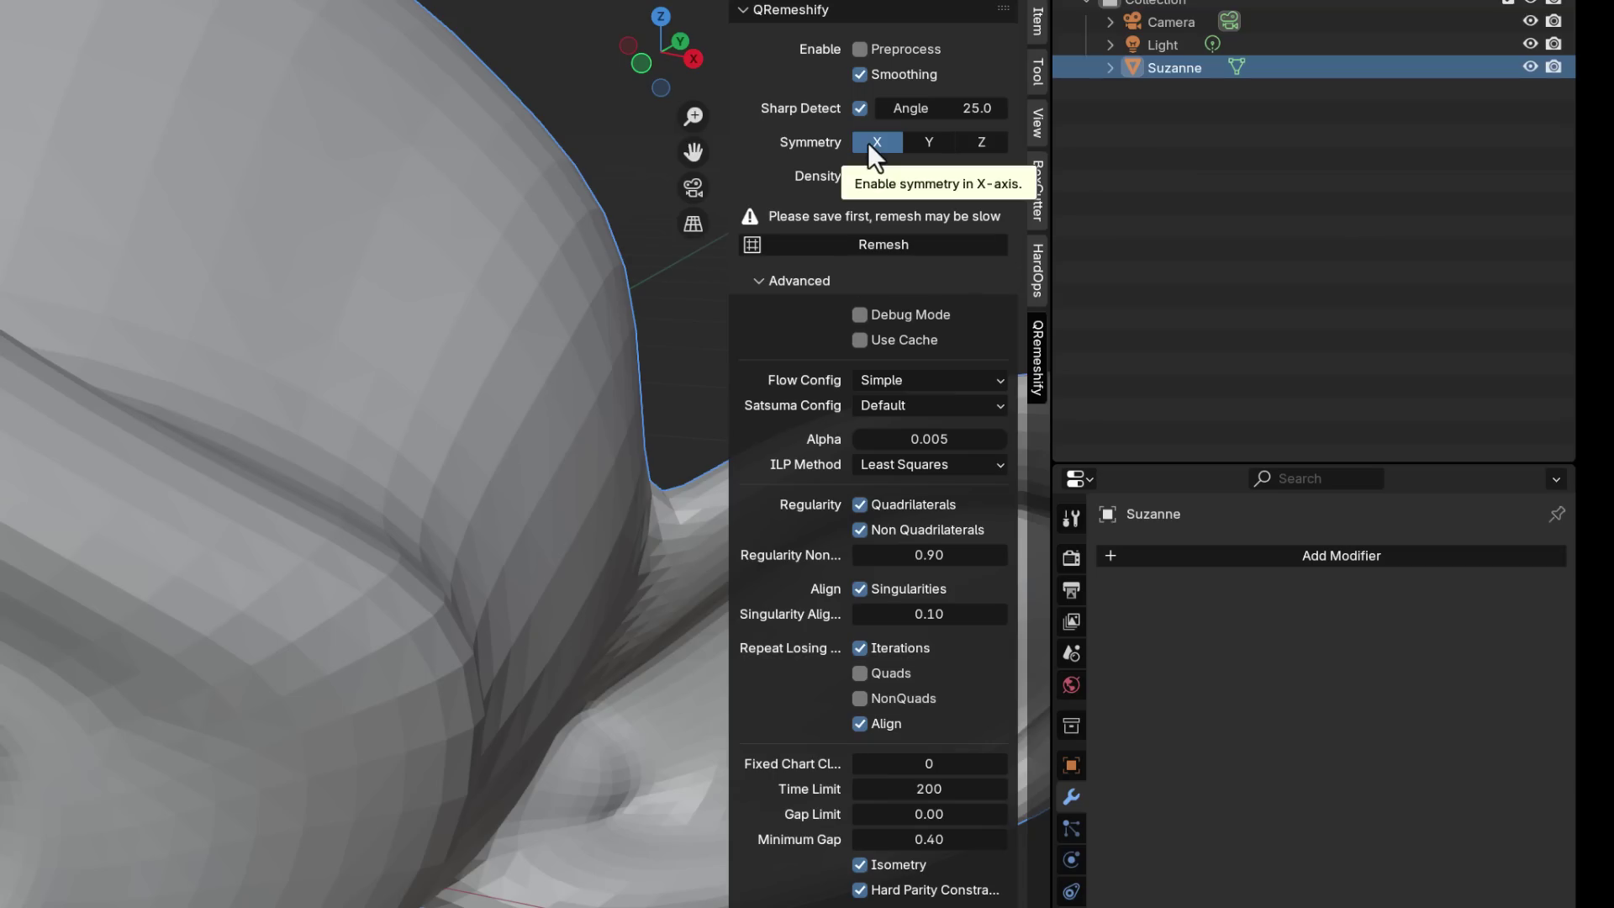
# - Run QRemeshify on the monkey head to generate the quad-remeshed Suzanne
pyautogui.click(881, 248)
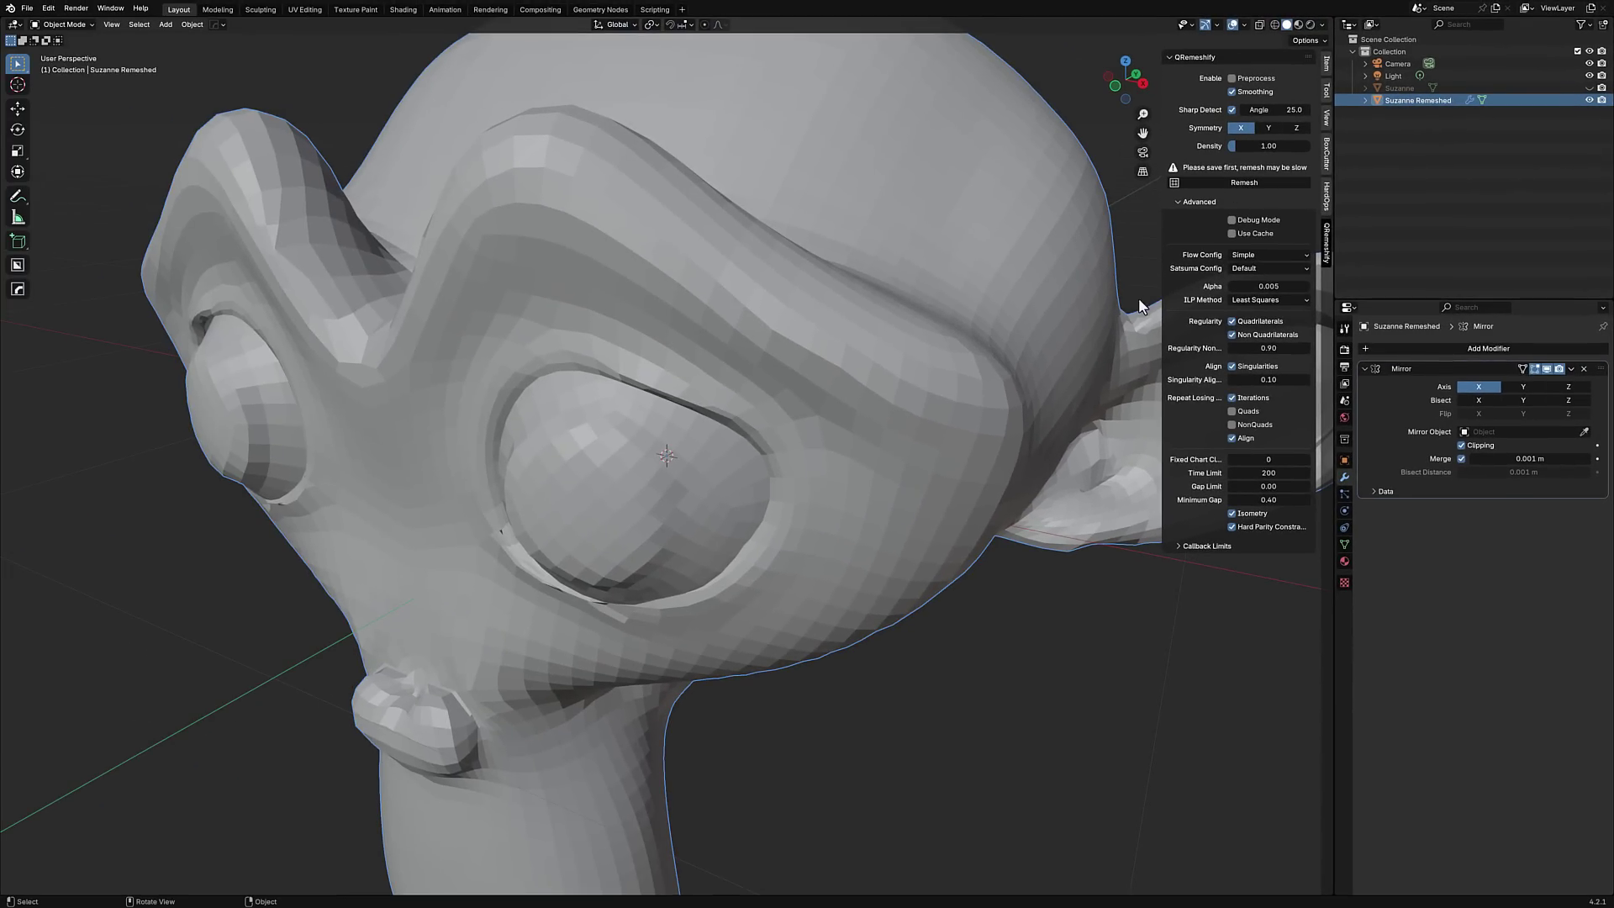
pyautogui.scroll(-5, 1094, 311)
pyautogui.moveTo(1095, 311); pyautogui.dragTo(941, 435, button='middle')
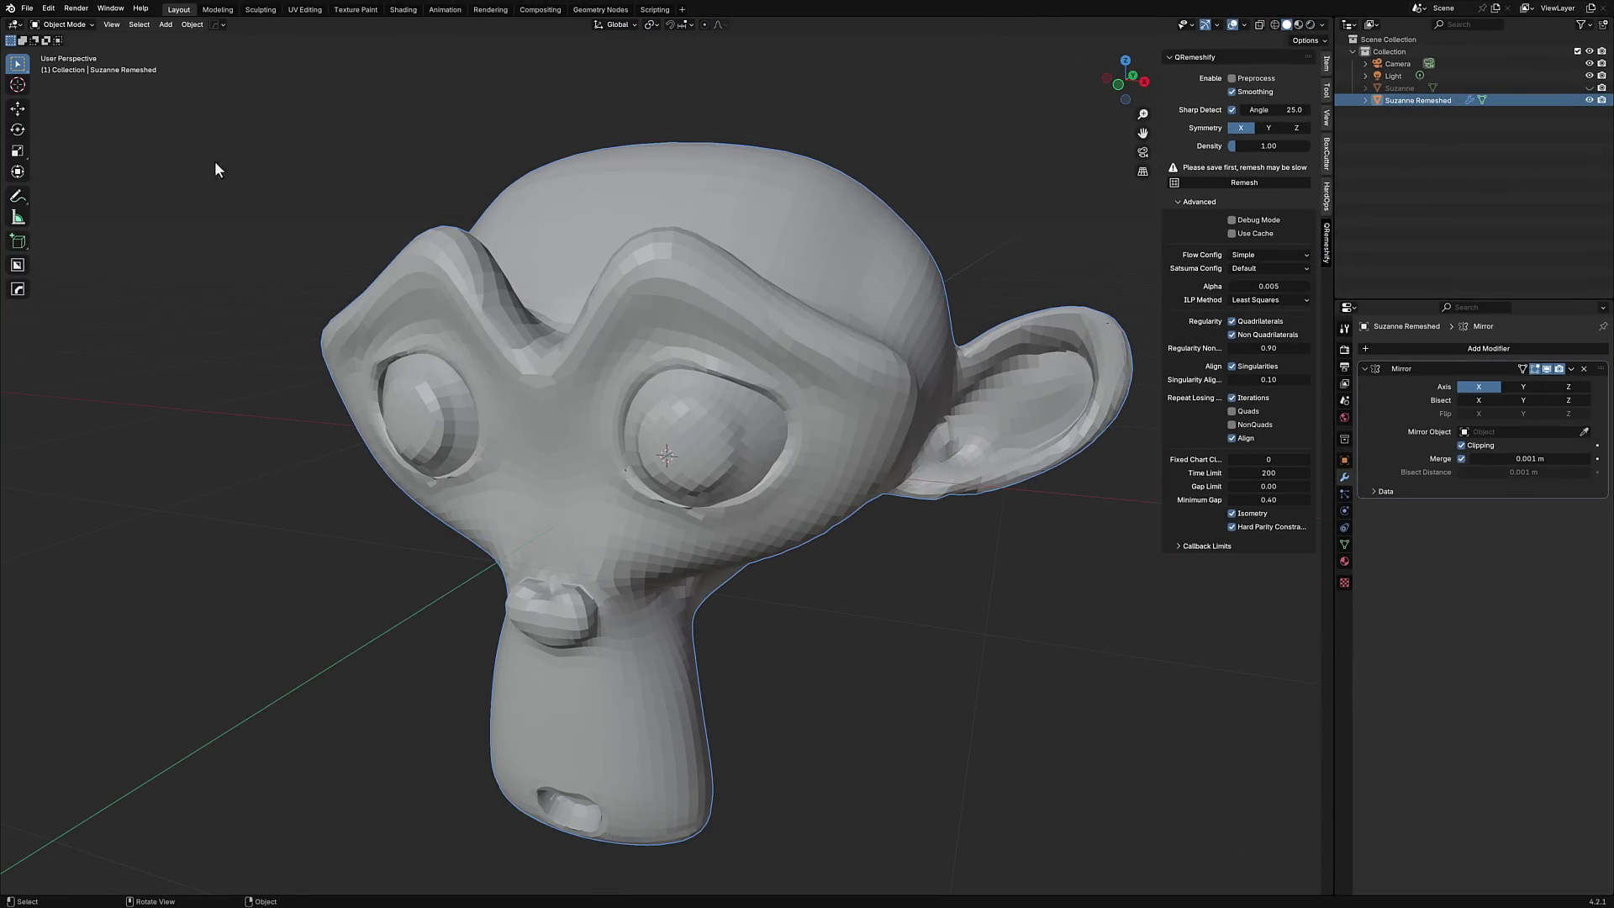
# - Put Suzanne Remeshed into Edit Mode and inspect its quad topology from low angles
pyautogui.click(84, 27)
pyautogui.click(79, 48)
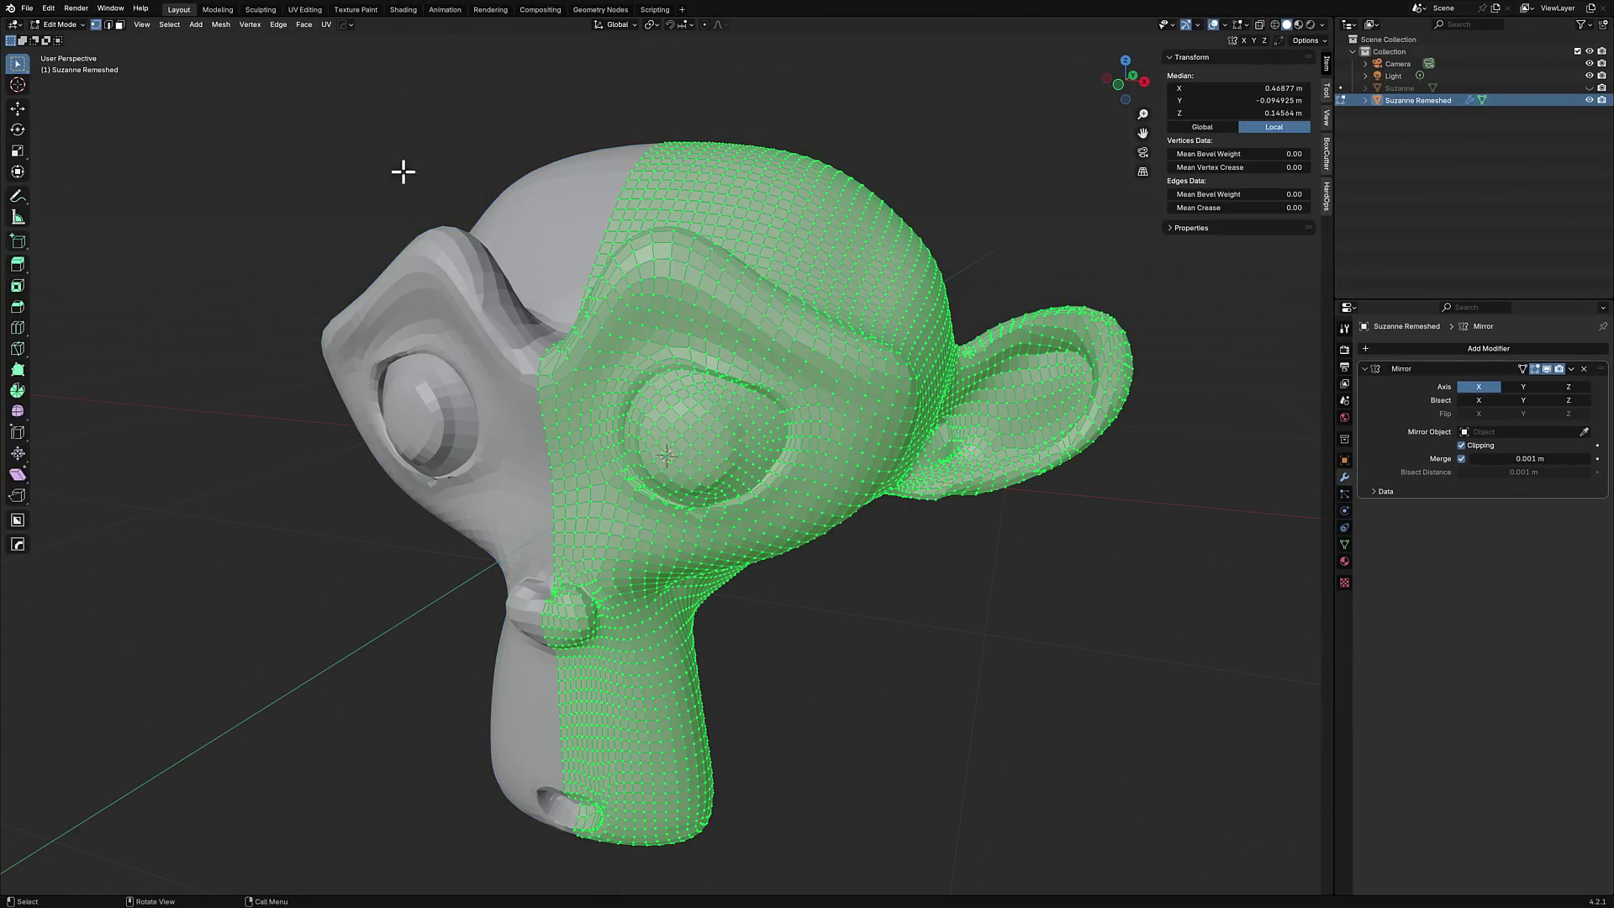
pyautogui.scroll(5, 830, 355)
pyautogui.scroll(-5, 830, 355)
pyautogui.moveTo(958, 511); pyautogui.dragTo(497, 537, button='middle')
pyautogui.scroll(-6, 959, 504)
pyautogui.scroll(6, 760, 516)
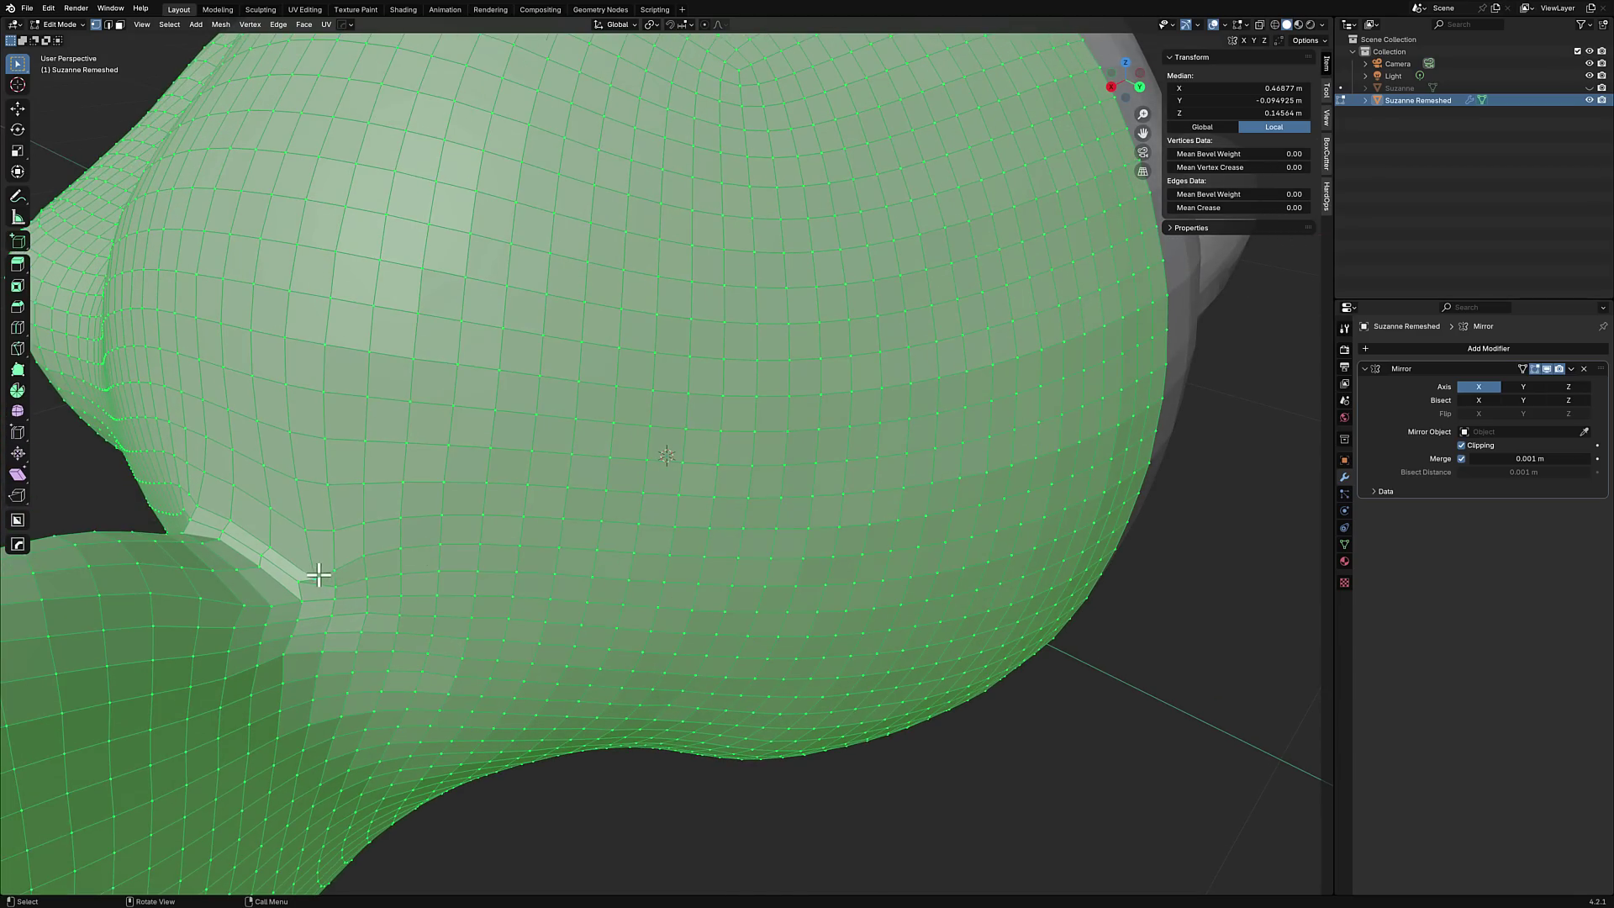
pyautogui.moveTo(319, 575); pyautogui.dragTo(369, 584, button='middle')
# - Move one selected vertex slightly with G, then orbit around the whole head
pyautogui.click(383, 637)
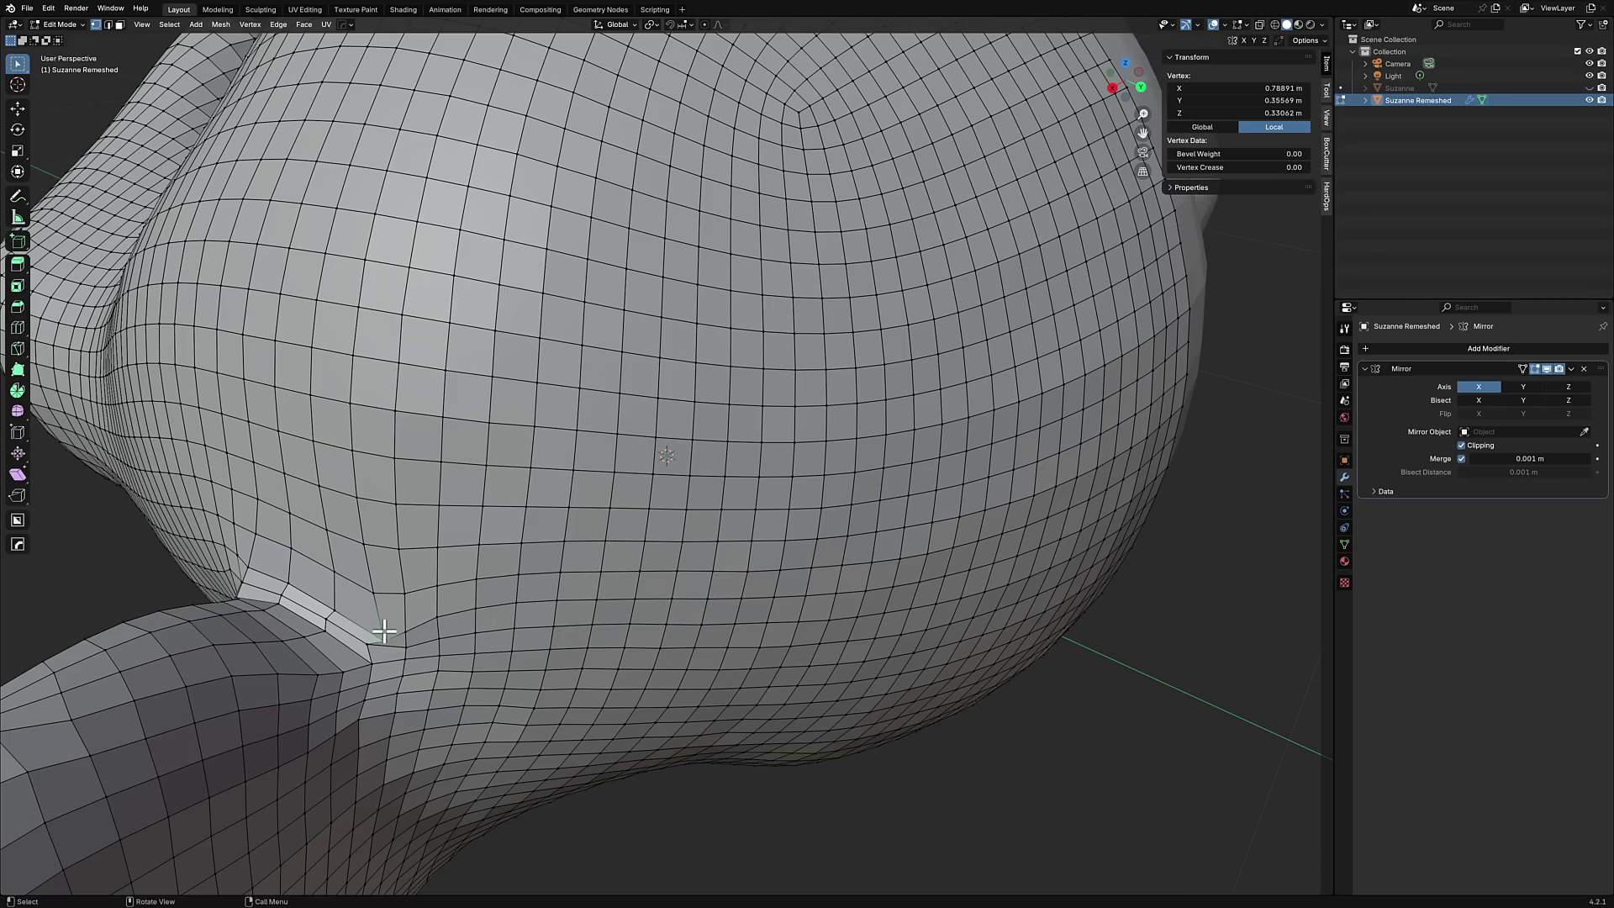
pyautogui.press('g')
pyautogui.click(380, 631)
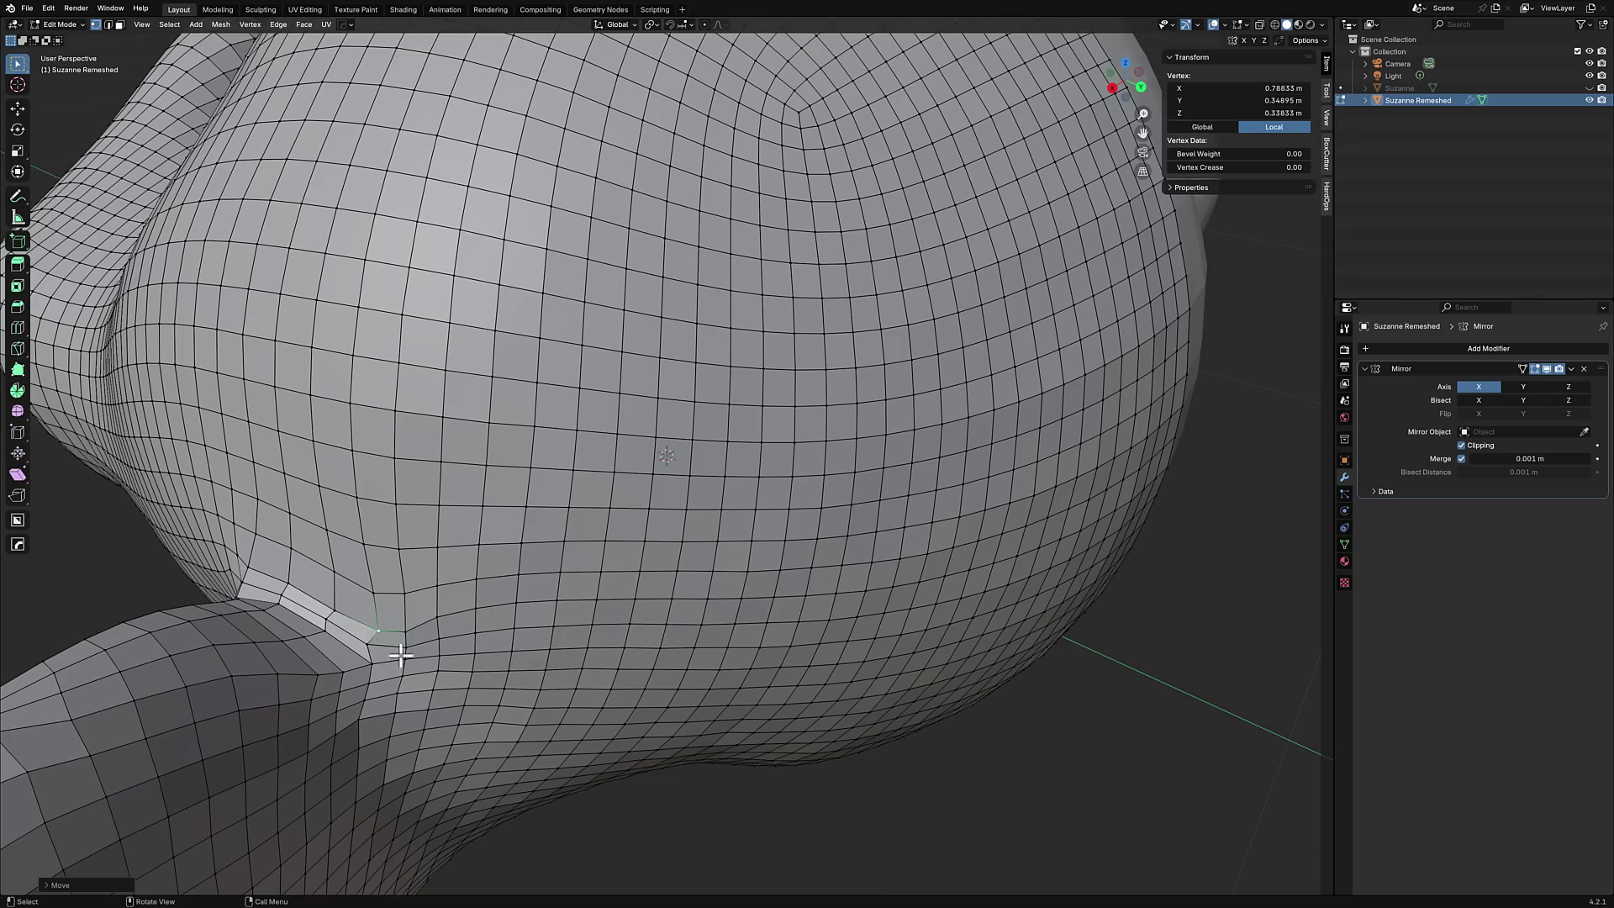
pyautogui.moveTo(401, 612); pyautogui.dragTo(1031, 571, button='middle')
pyautogui.scroll(5, 1031, 571)
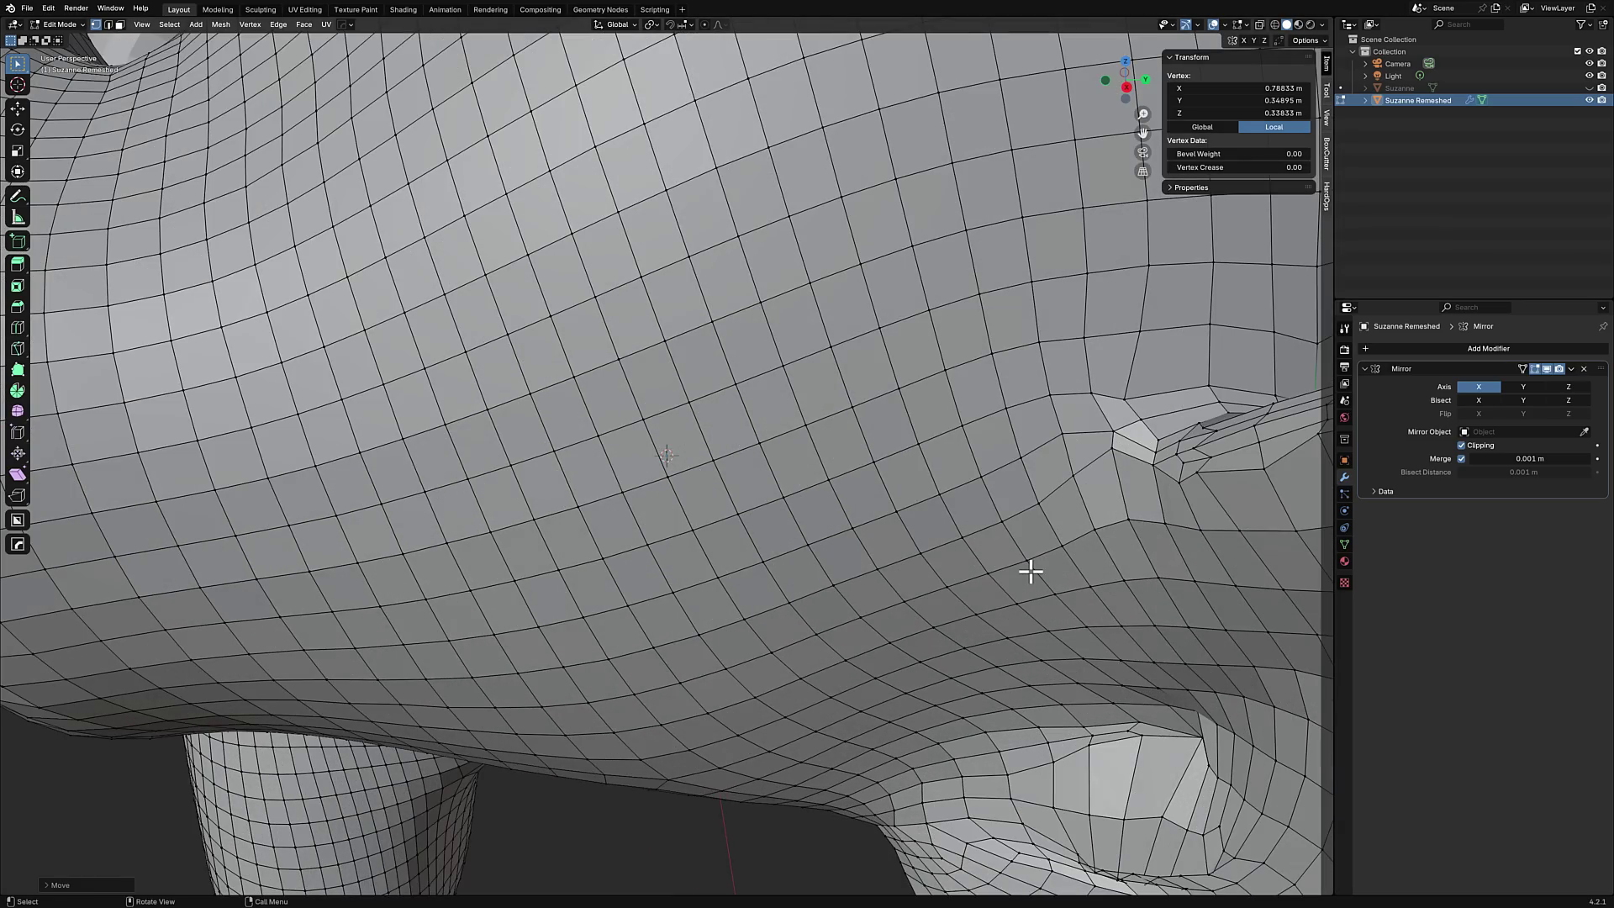
pyautogui.scroll(-8, 1028, 565)
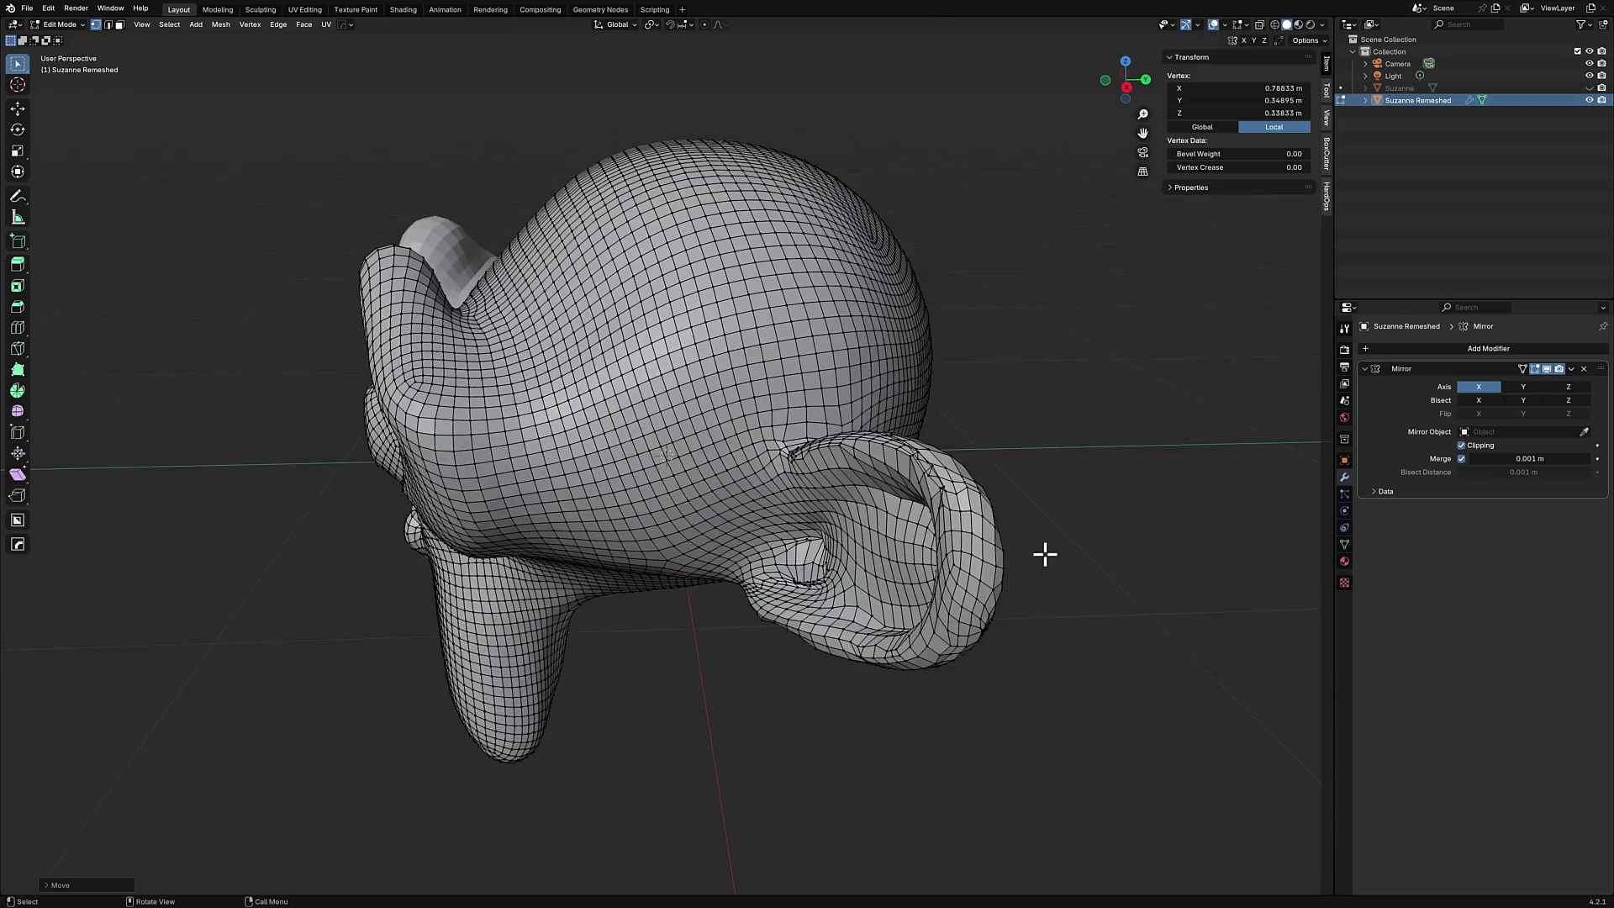
pyautogui.moveTo(1045, 555)
pyautogui.mouseDown(button='middle')
pyautogui.moveTo(969, 563)
pyautogui.moveTo(1075, 557)
pyautogui.mouseUp(button='middle')
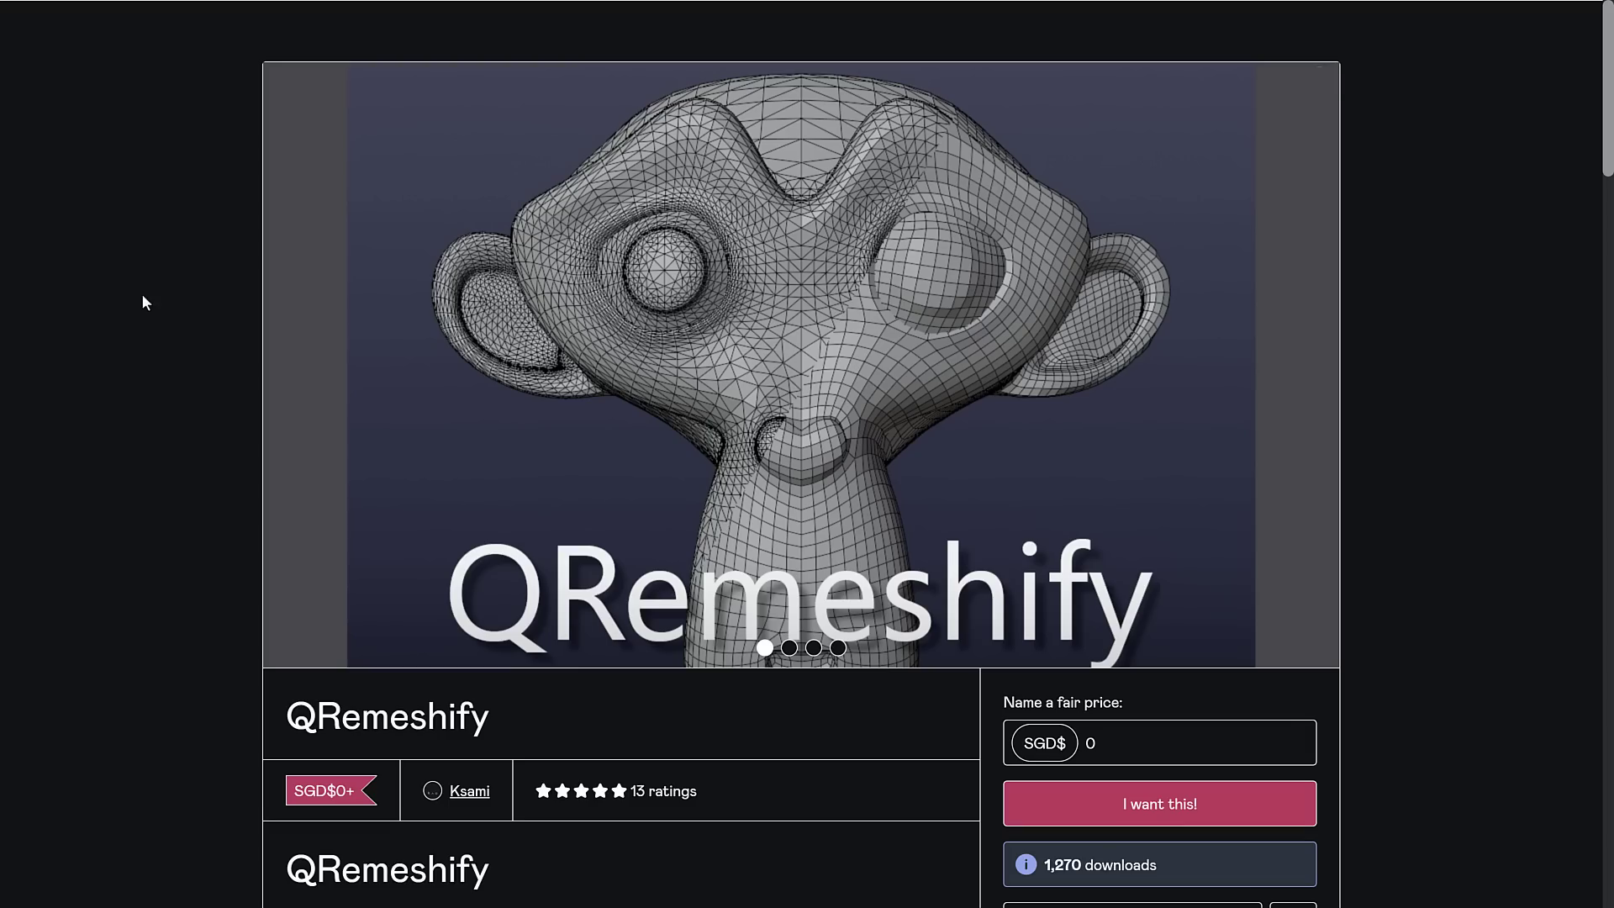
# - Scroll the QRemeshify Gumroad listing past Features and reviews to Requirements and Installation
pyautogui.scroll(-3, 942, 452)
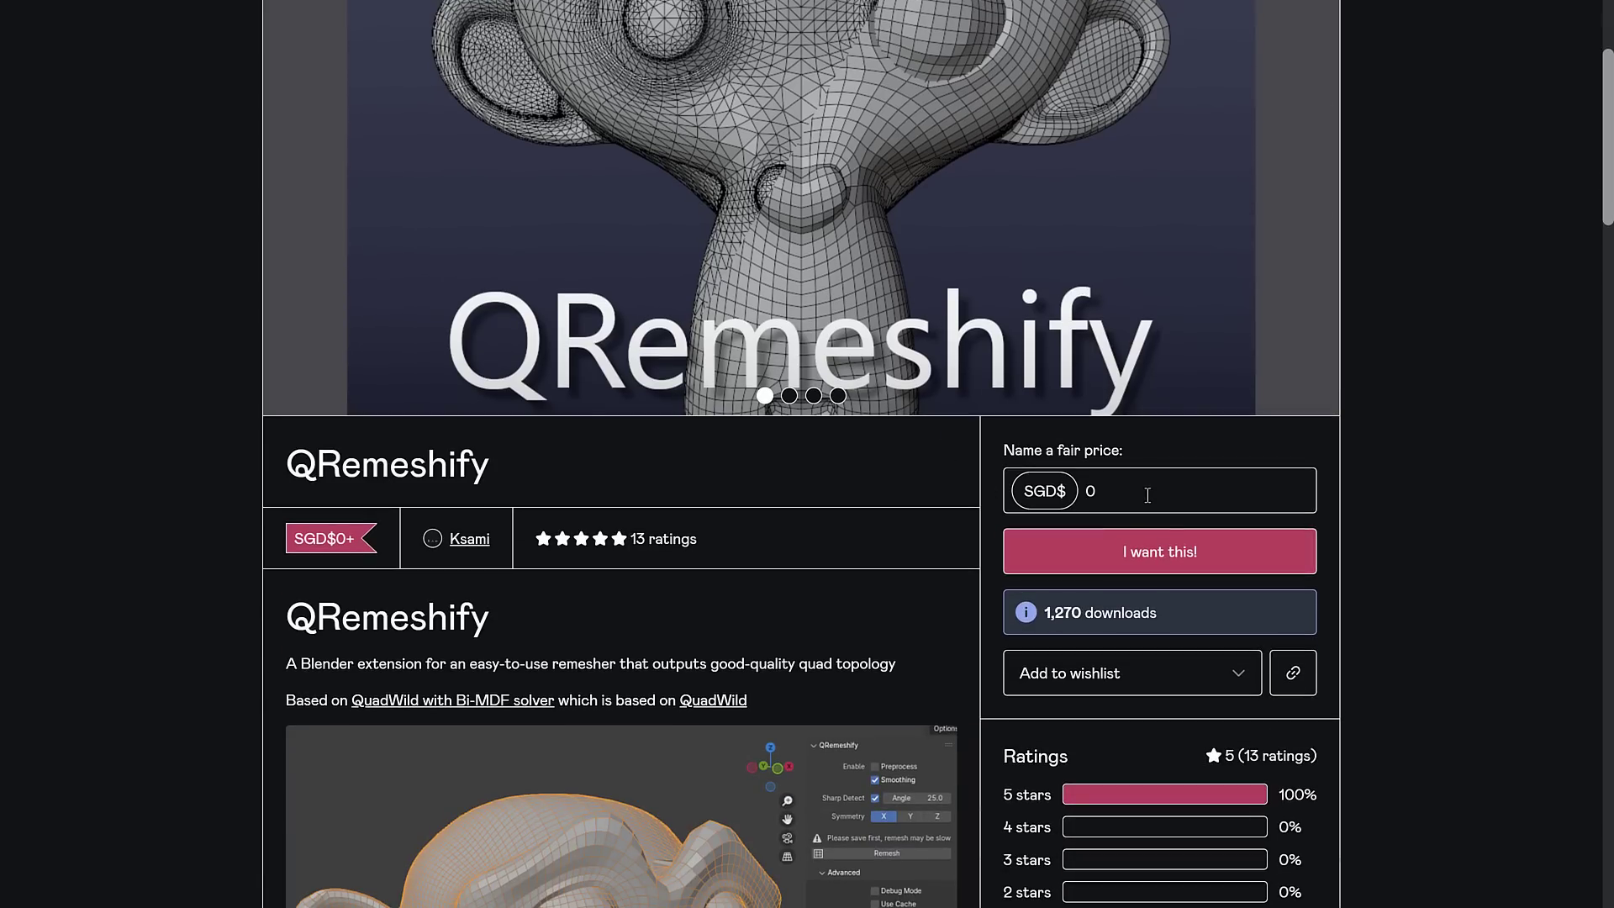
pyautogui.scroll(-5, 934, 528)
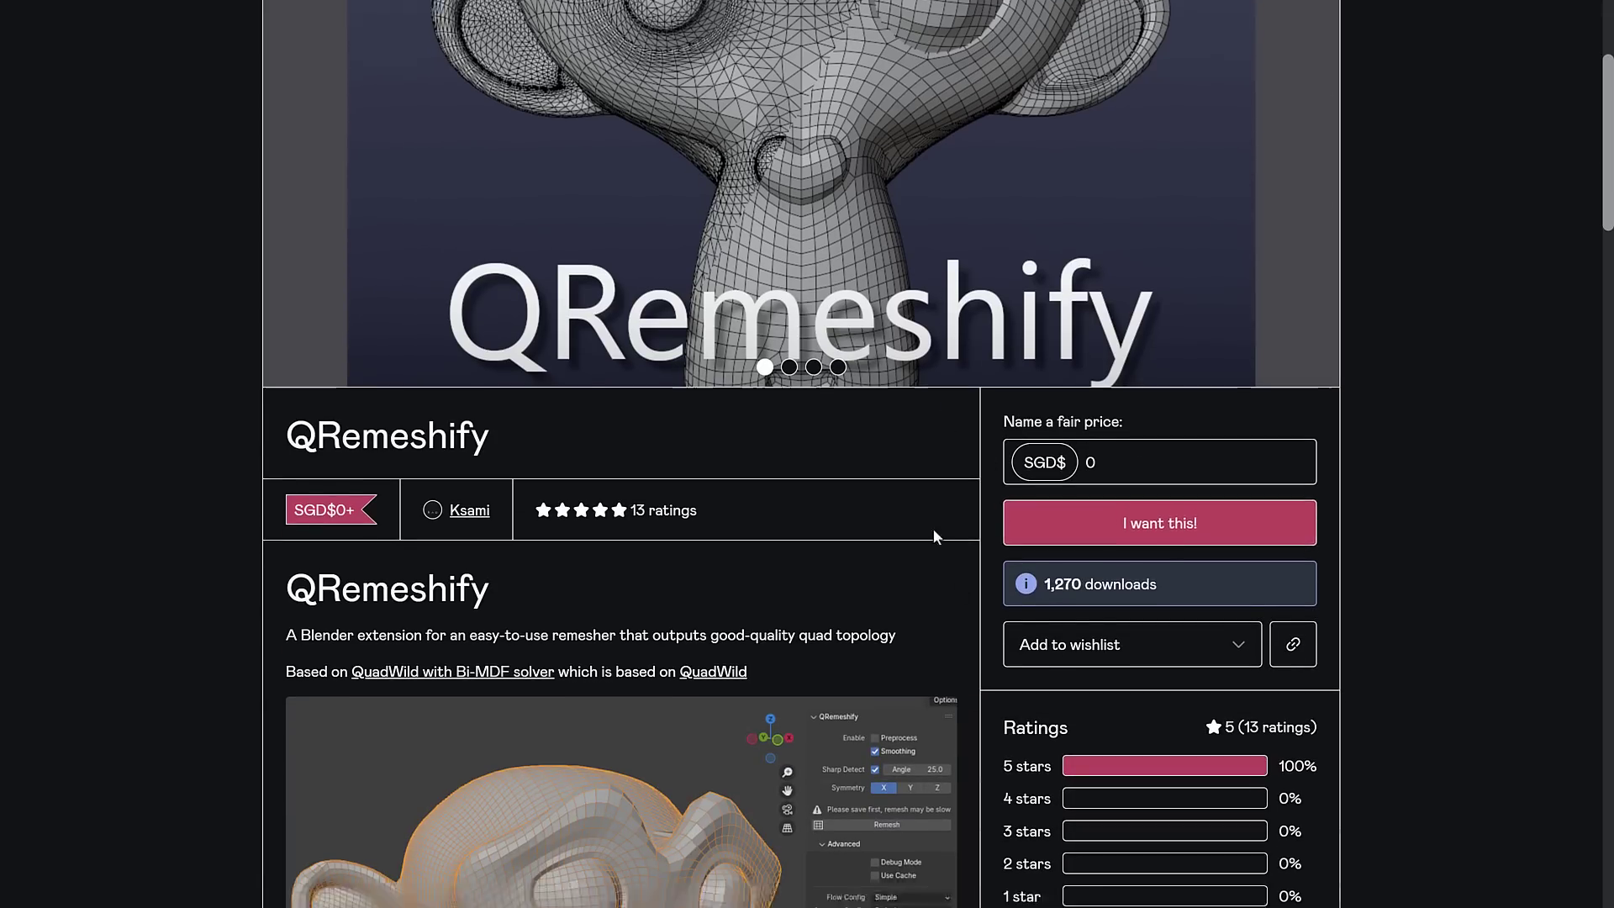
pyautogui.scroll(-5, 931, 514)
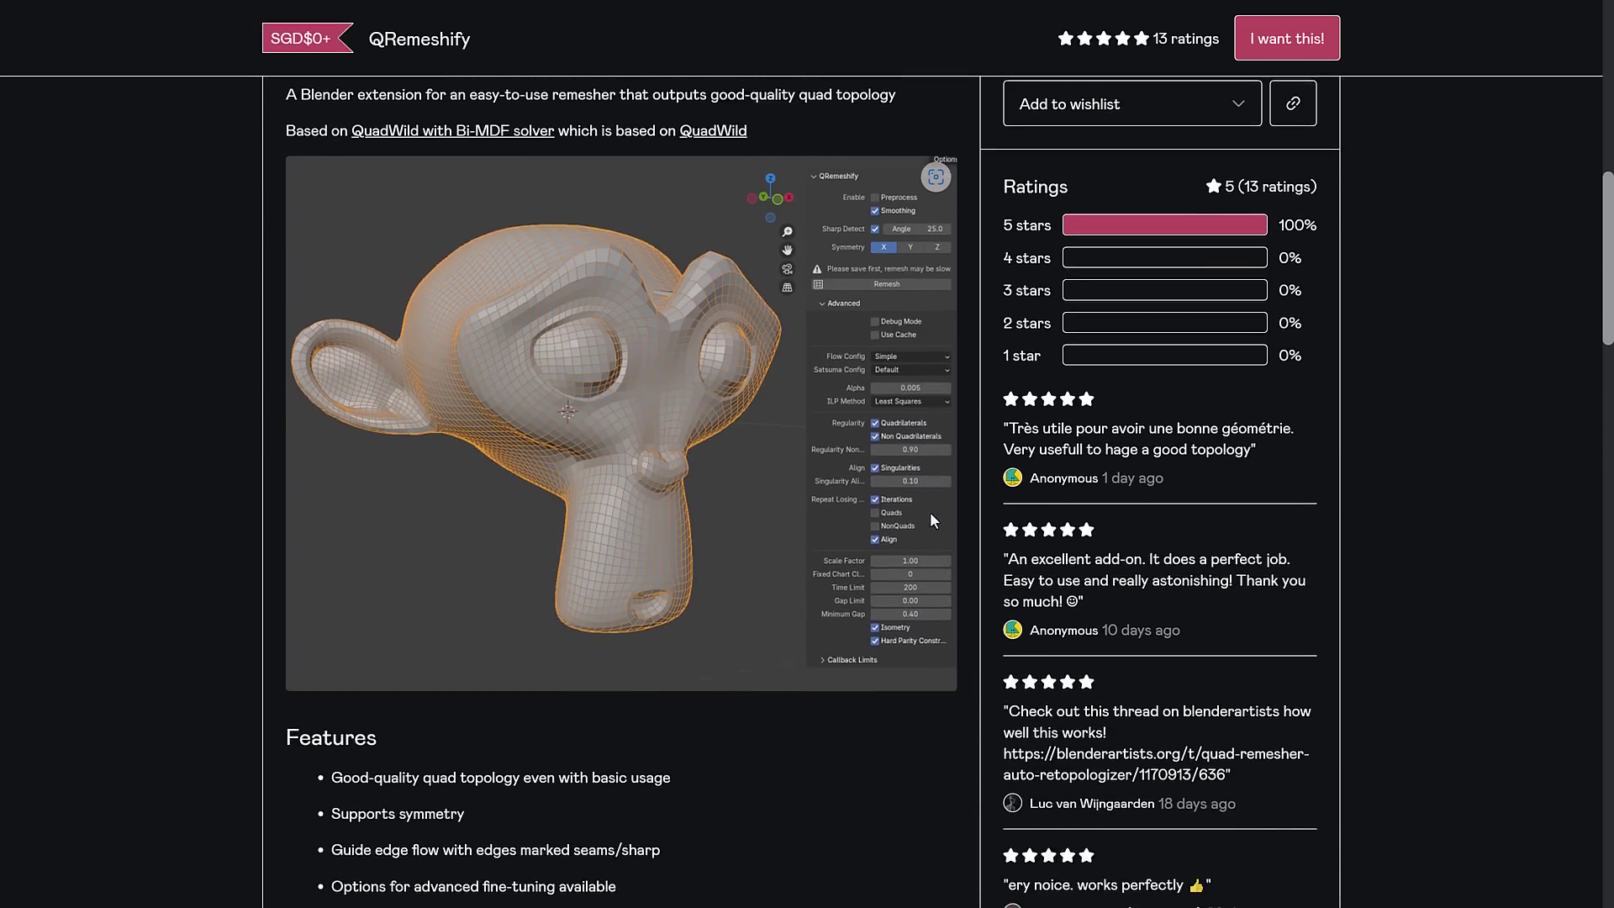
pyautogui.scroll(-3, 929, 515)
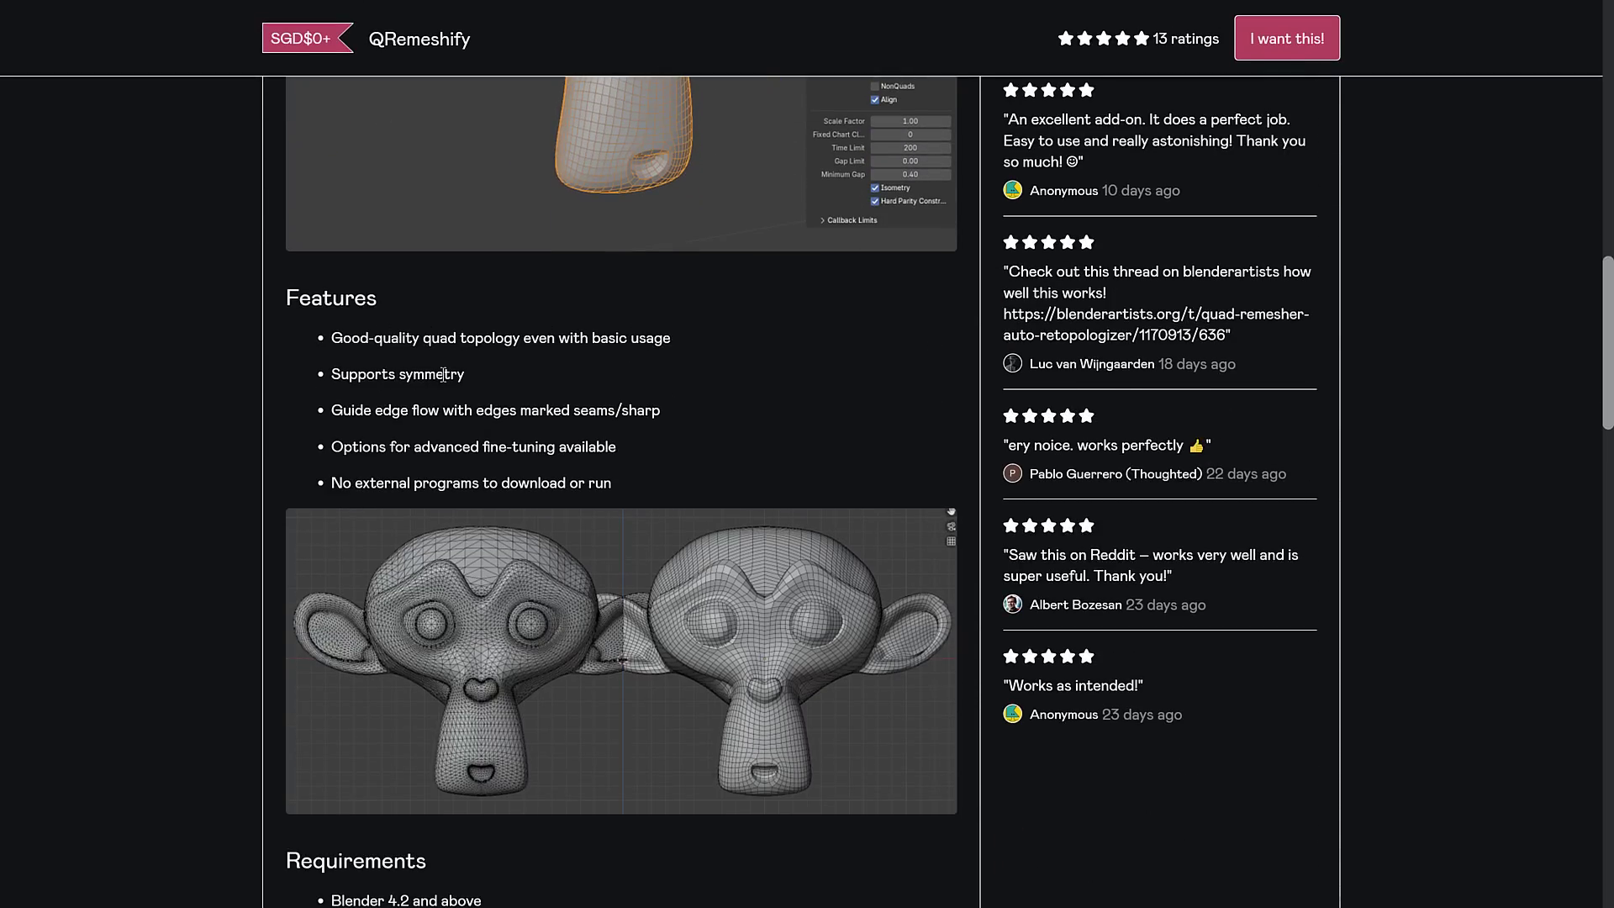
pyautogui.scroll(-1, 351, 386)
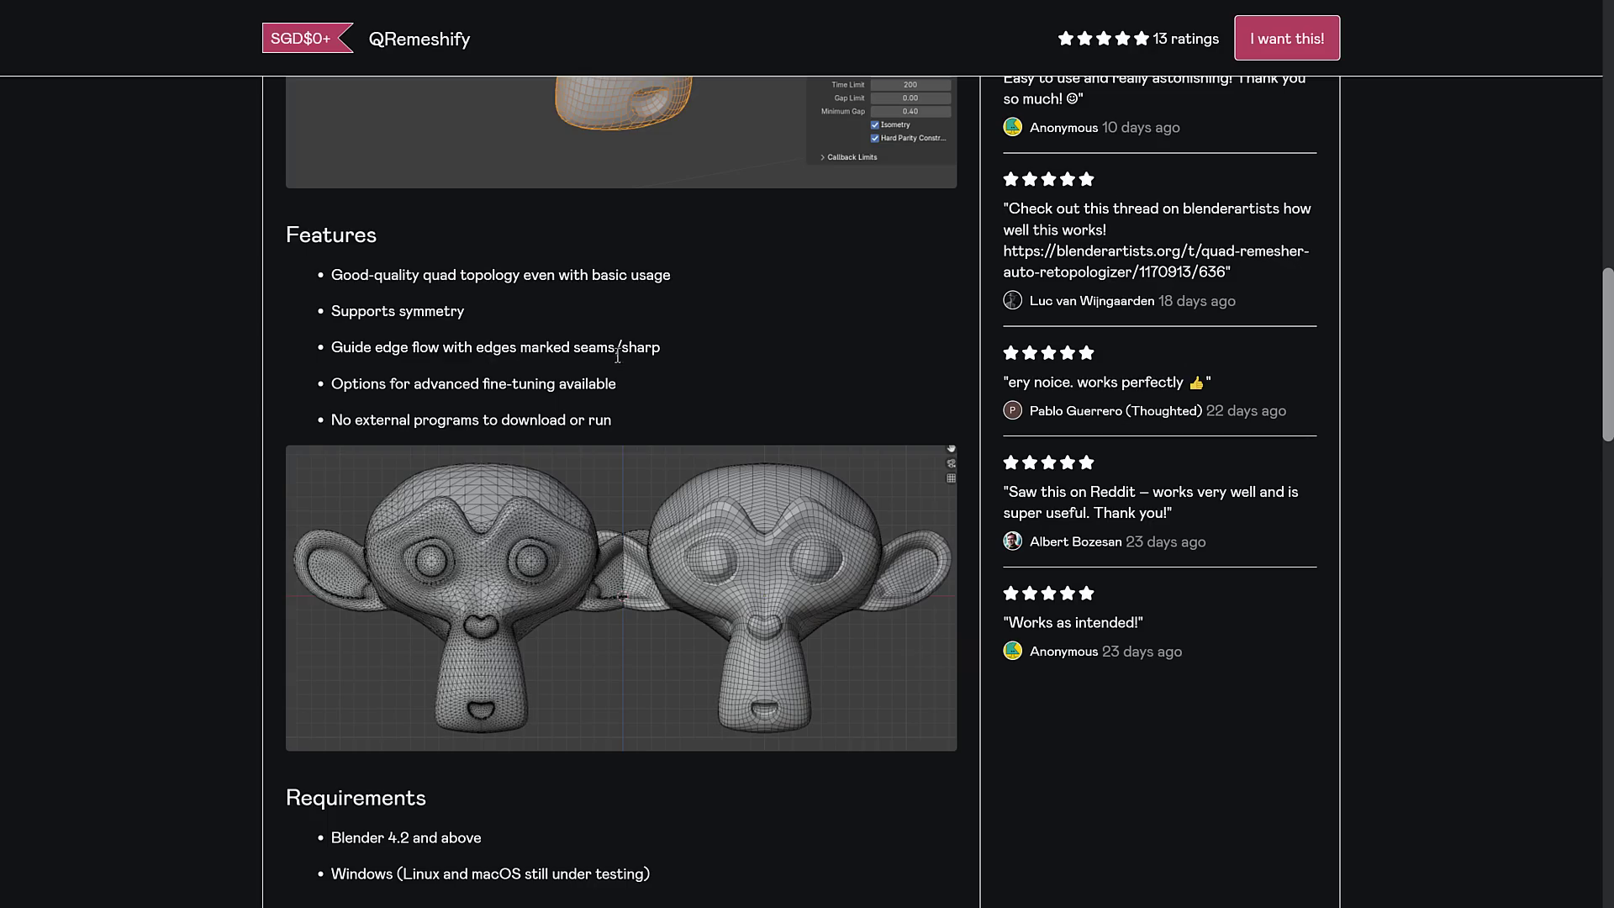
pyautogui.scroll(-1, 672, 354)
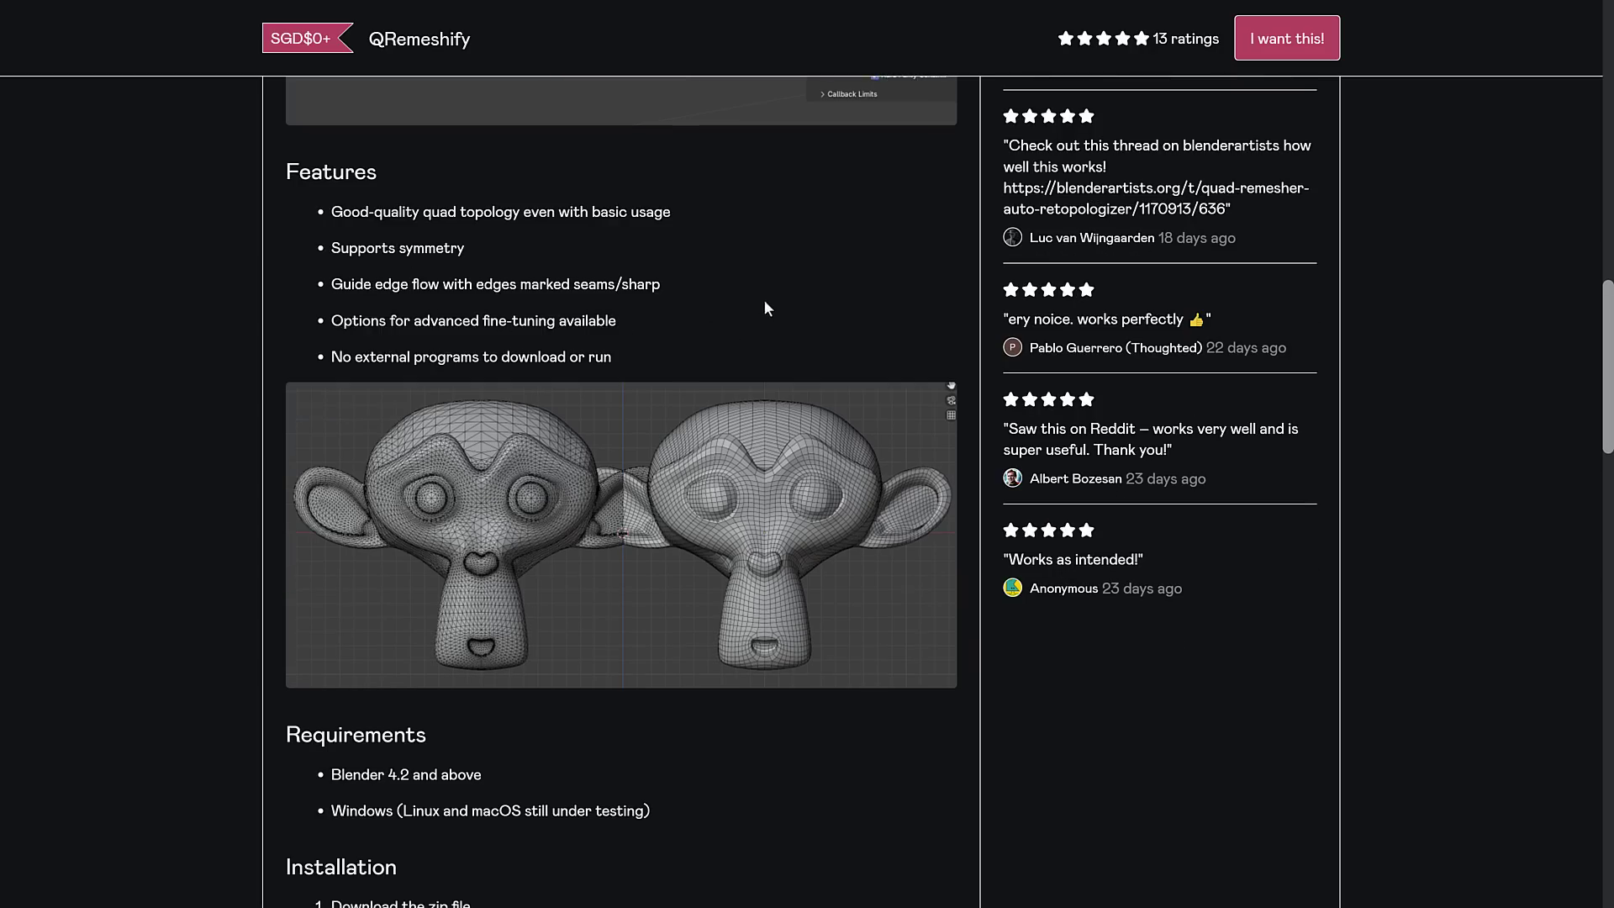
pyautogui.scroll(-4, 917, 488)
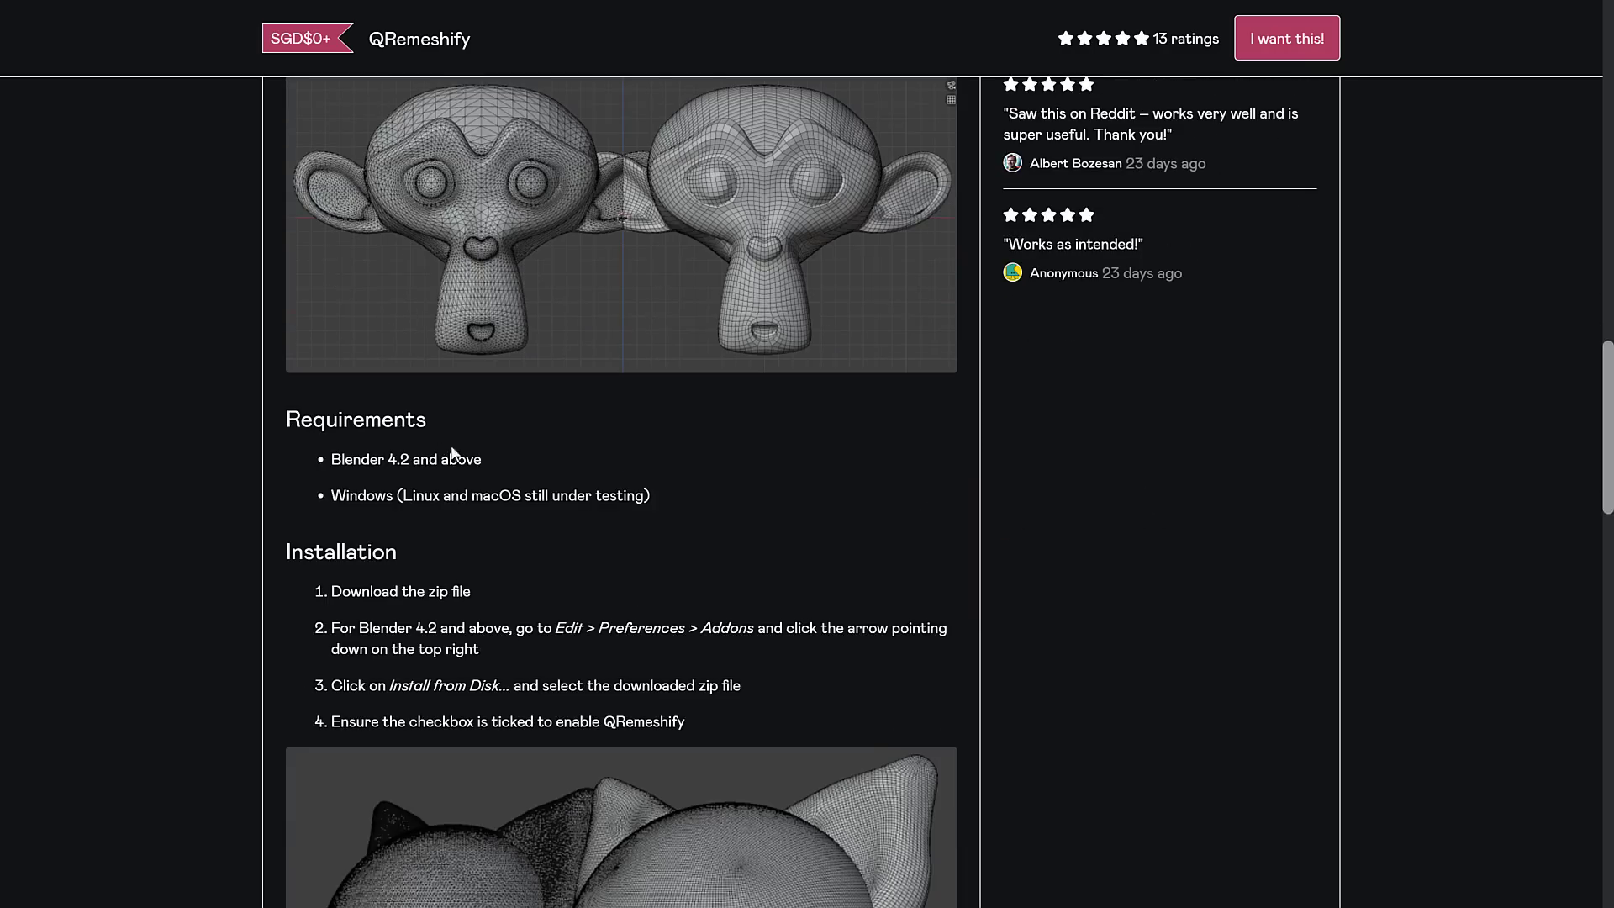
# - Highlight the Blender requirement line and the Linux and macOS testing note in turn
pyautogui.moveTo(485, 460); pyautogui.dragTo(317, 461)
pyautogui.click(129, 463)
pyautogui.moveTo(420, 496); pyautogui.dragTo(501, 498)
pyautogui.click(679, 502)
# - Switch to the QRemeshify GitHub README and scroll through Advanced Settings, Tips and Requirements
pyautogui.hotkey('ctrl', 'Tab')
pyautogui.scroll(-1, 1157, 563)
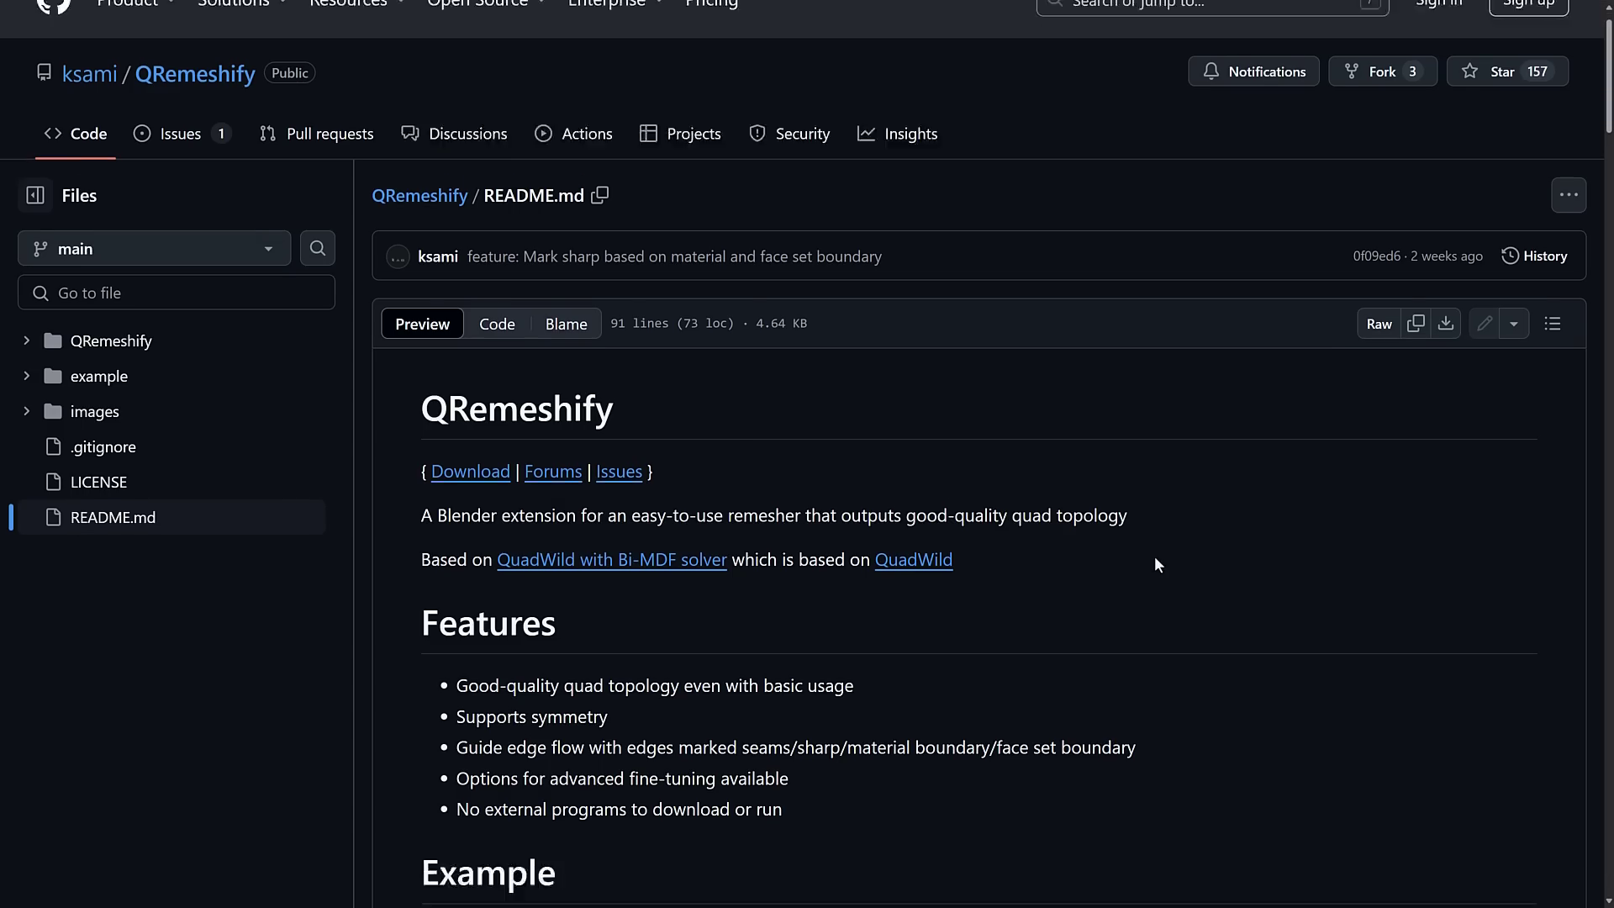
pyautogui.scroll(-20, 1155, 558)
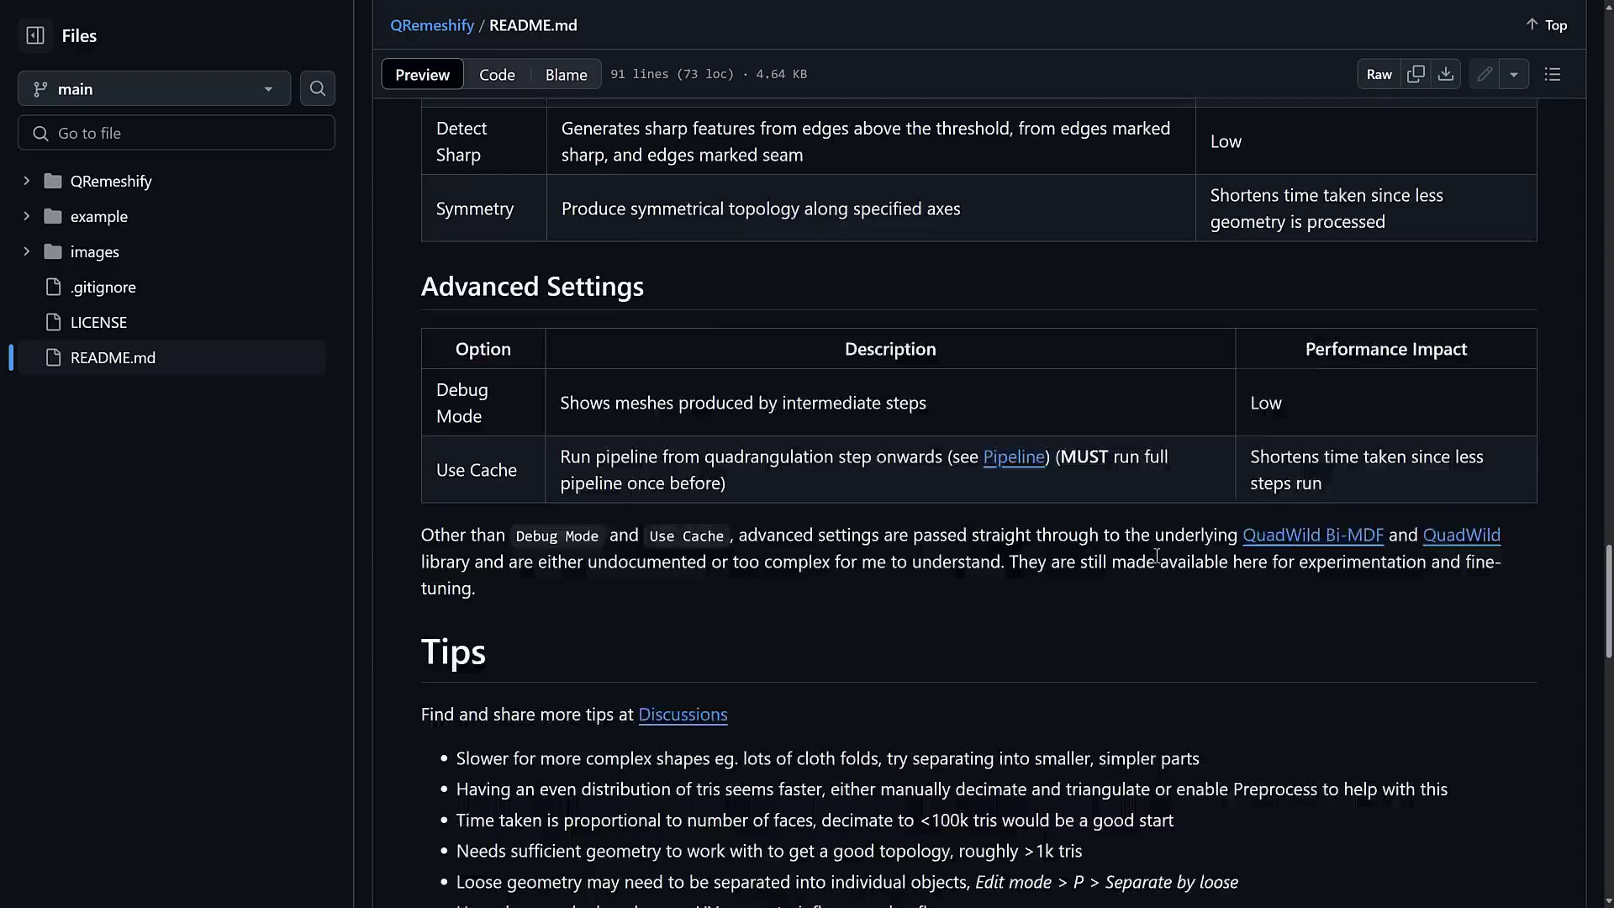
pyautogui.scroll(-8, 1157, 558)
pyautogui.scroll(20, 1155, 558)
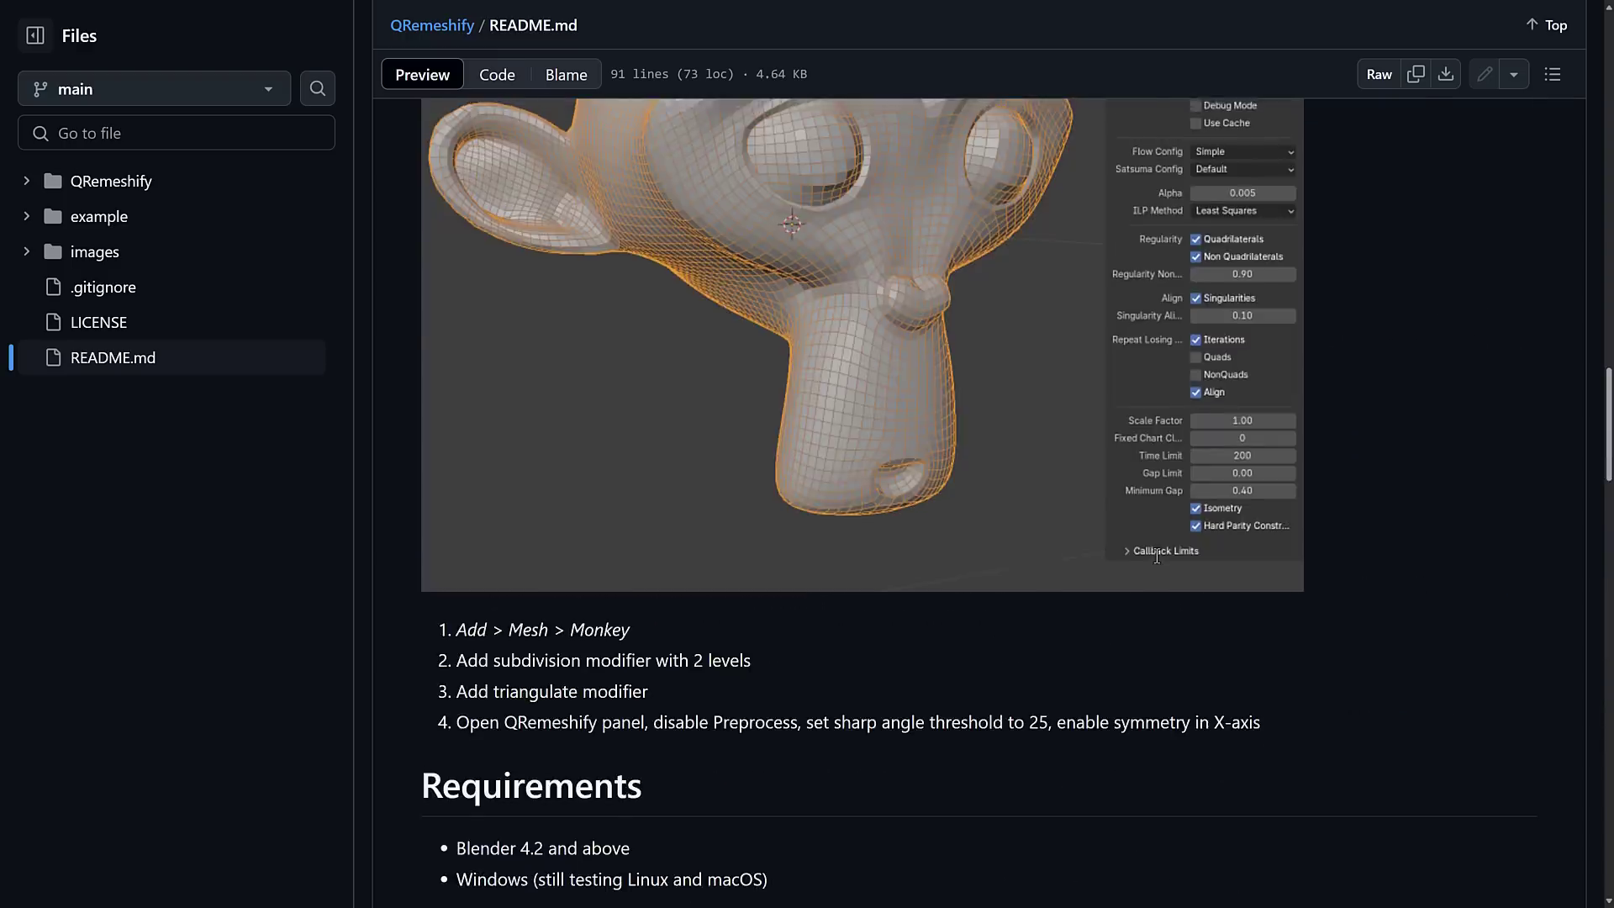
pyautogui.scroll(20, 1157, 557)
pyautogui.scroll(-1, 1158, 555)
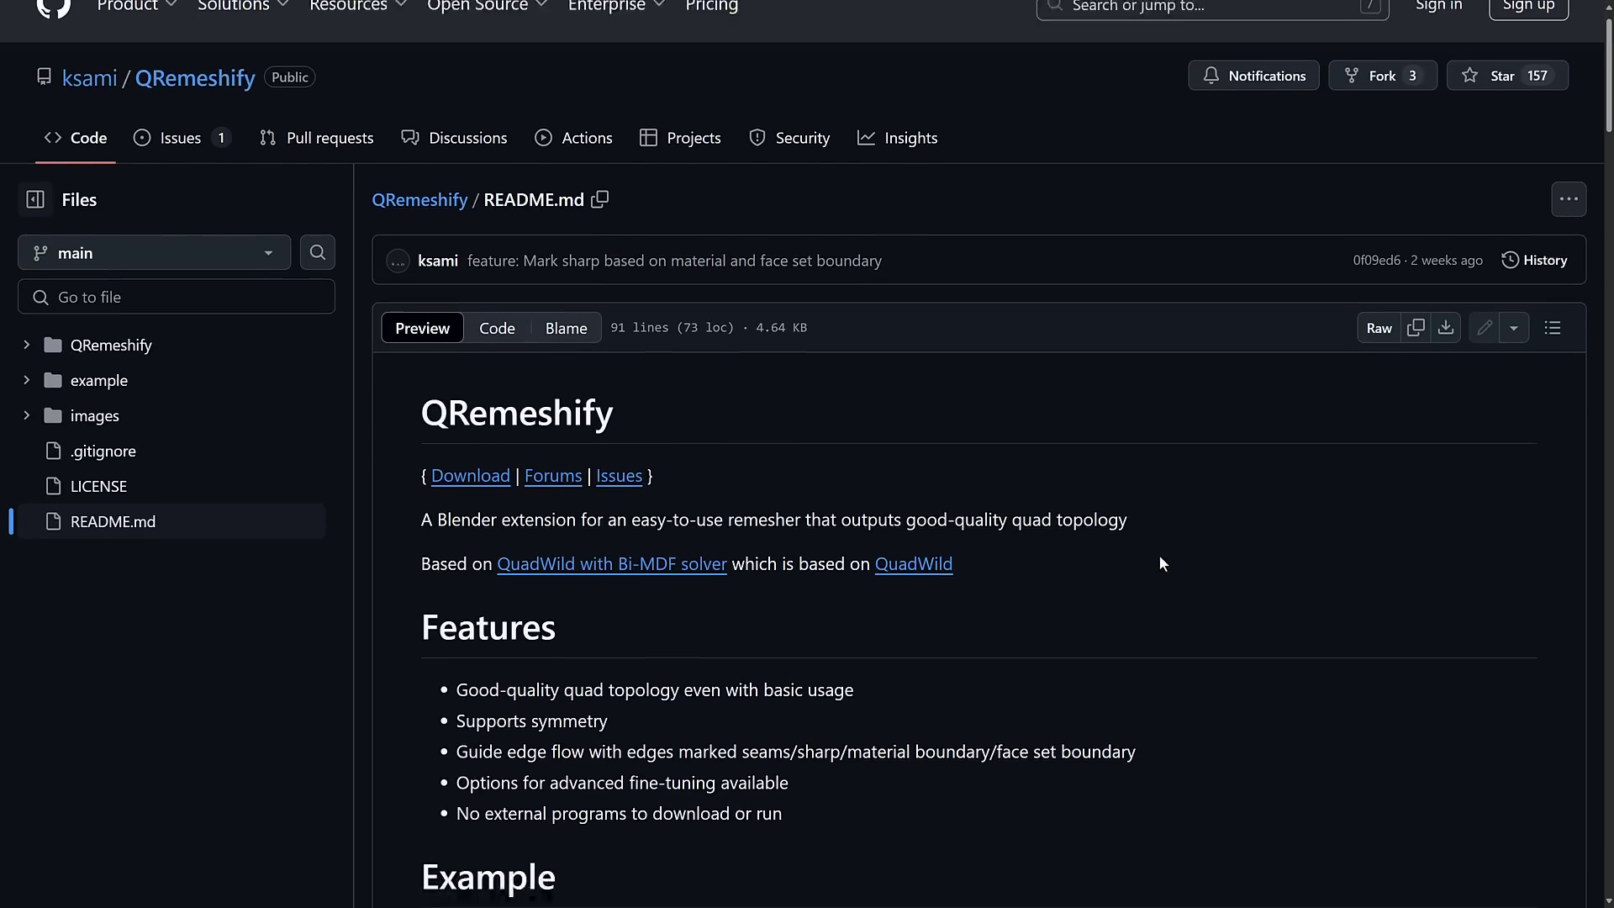
pyautogui.scroll(-1, 1159, 555)
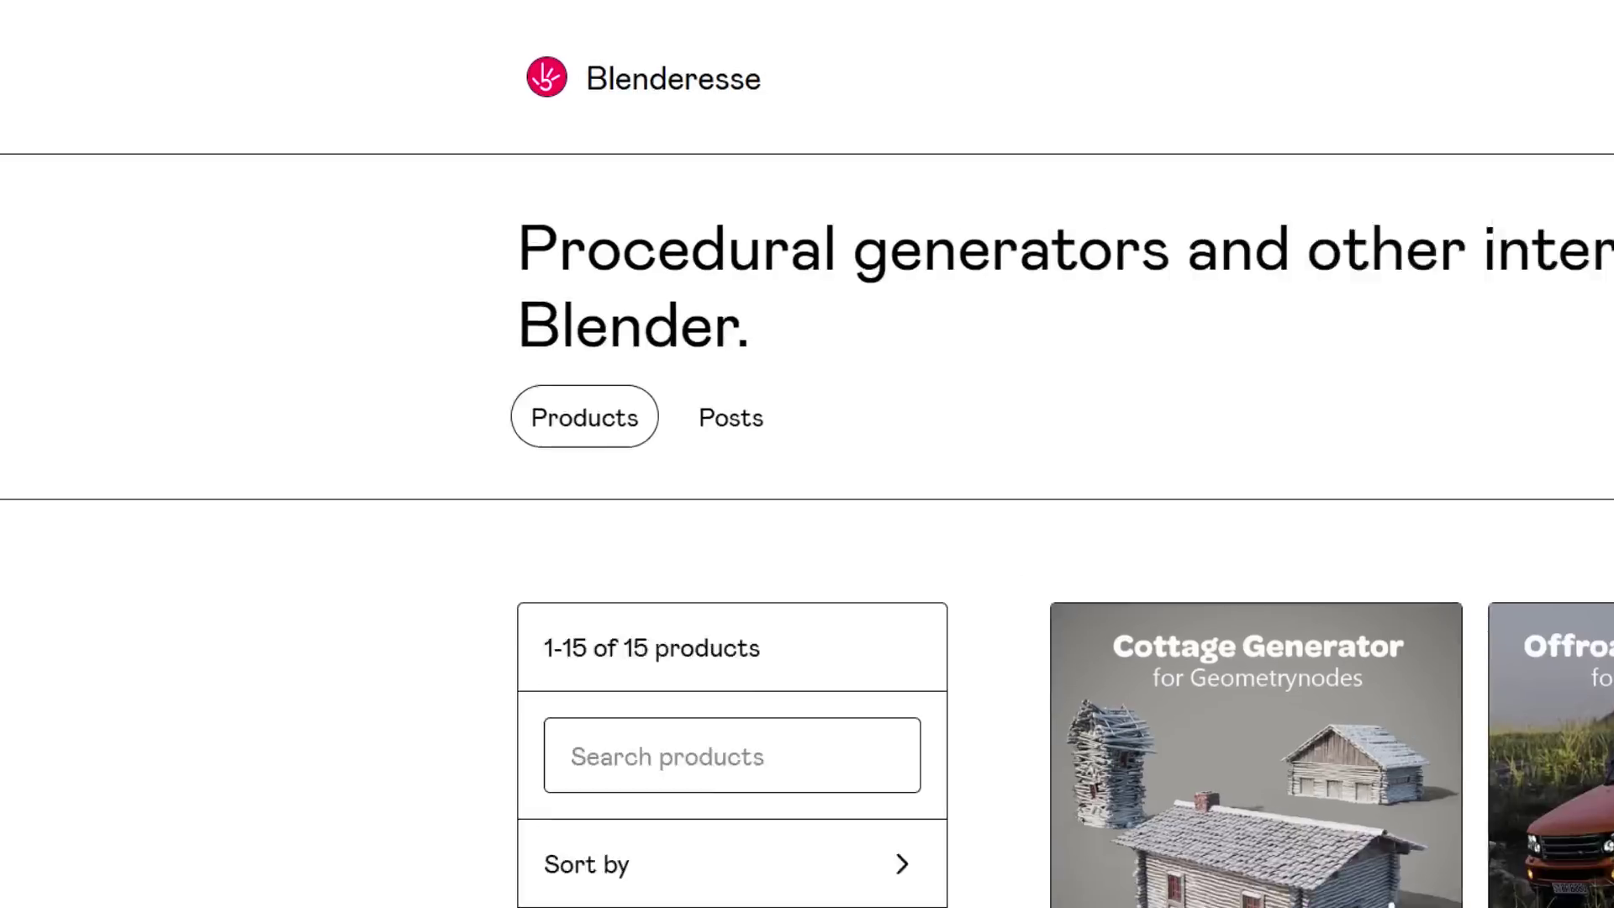
# - Highlight the Blenderesse store name, then zoom the page to 125% and scroll to the products
pyautogui.moveTo(934, 116); pyautogui.dragTo(629, 126)
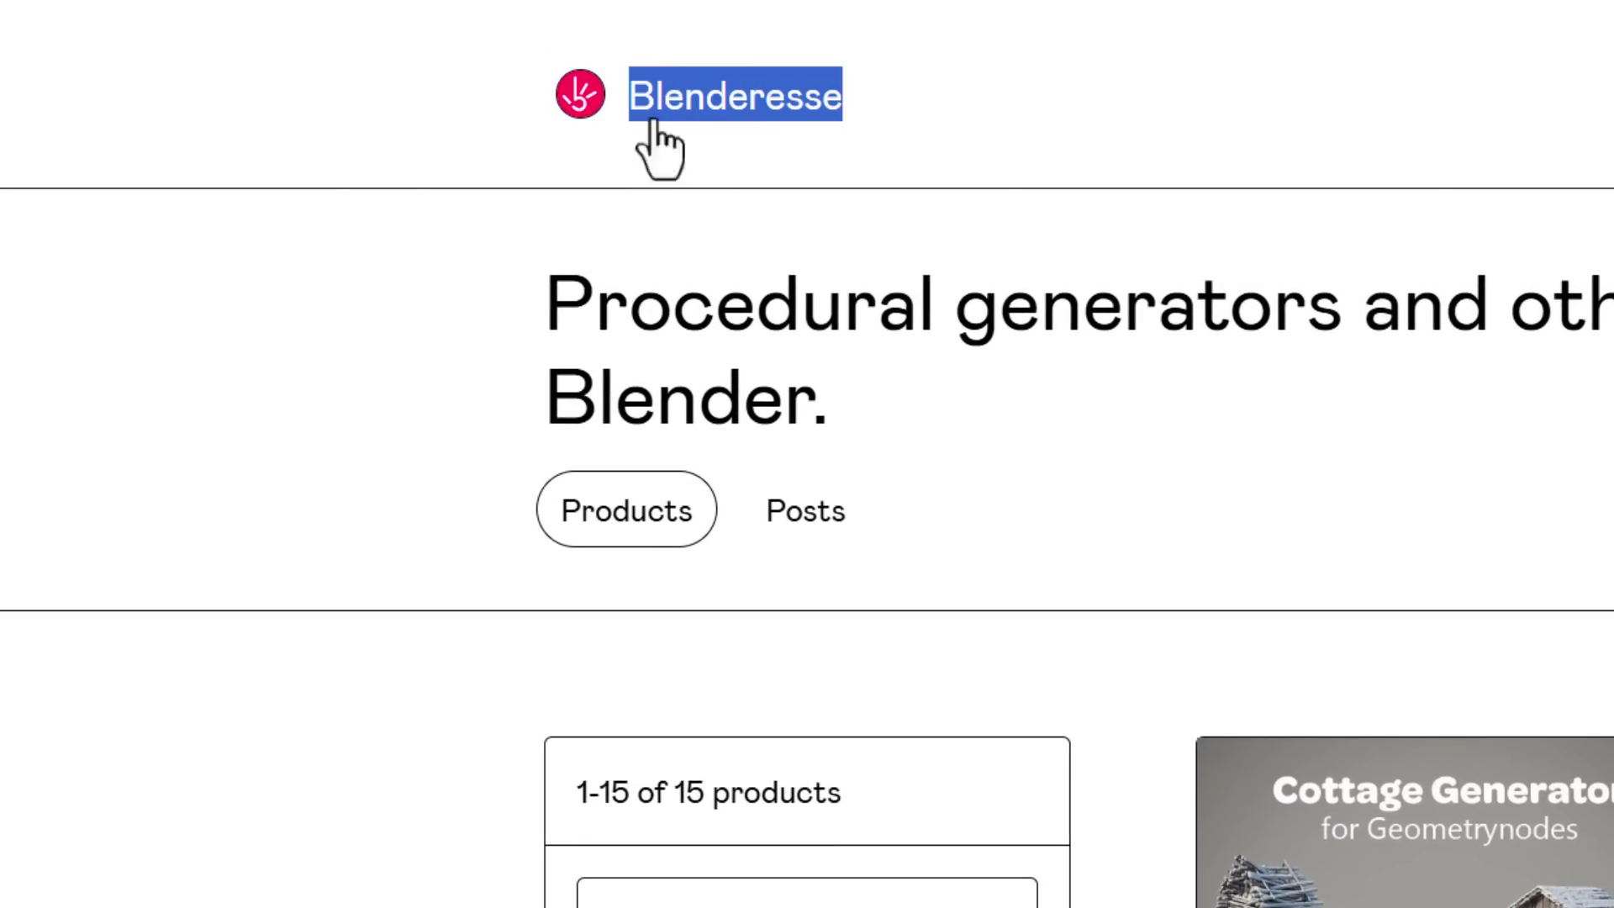
pyautogui.click(1041, 153)
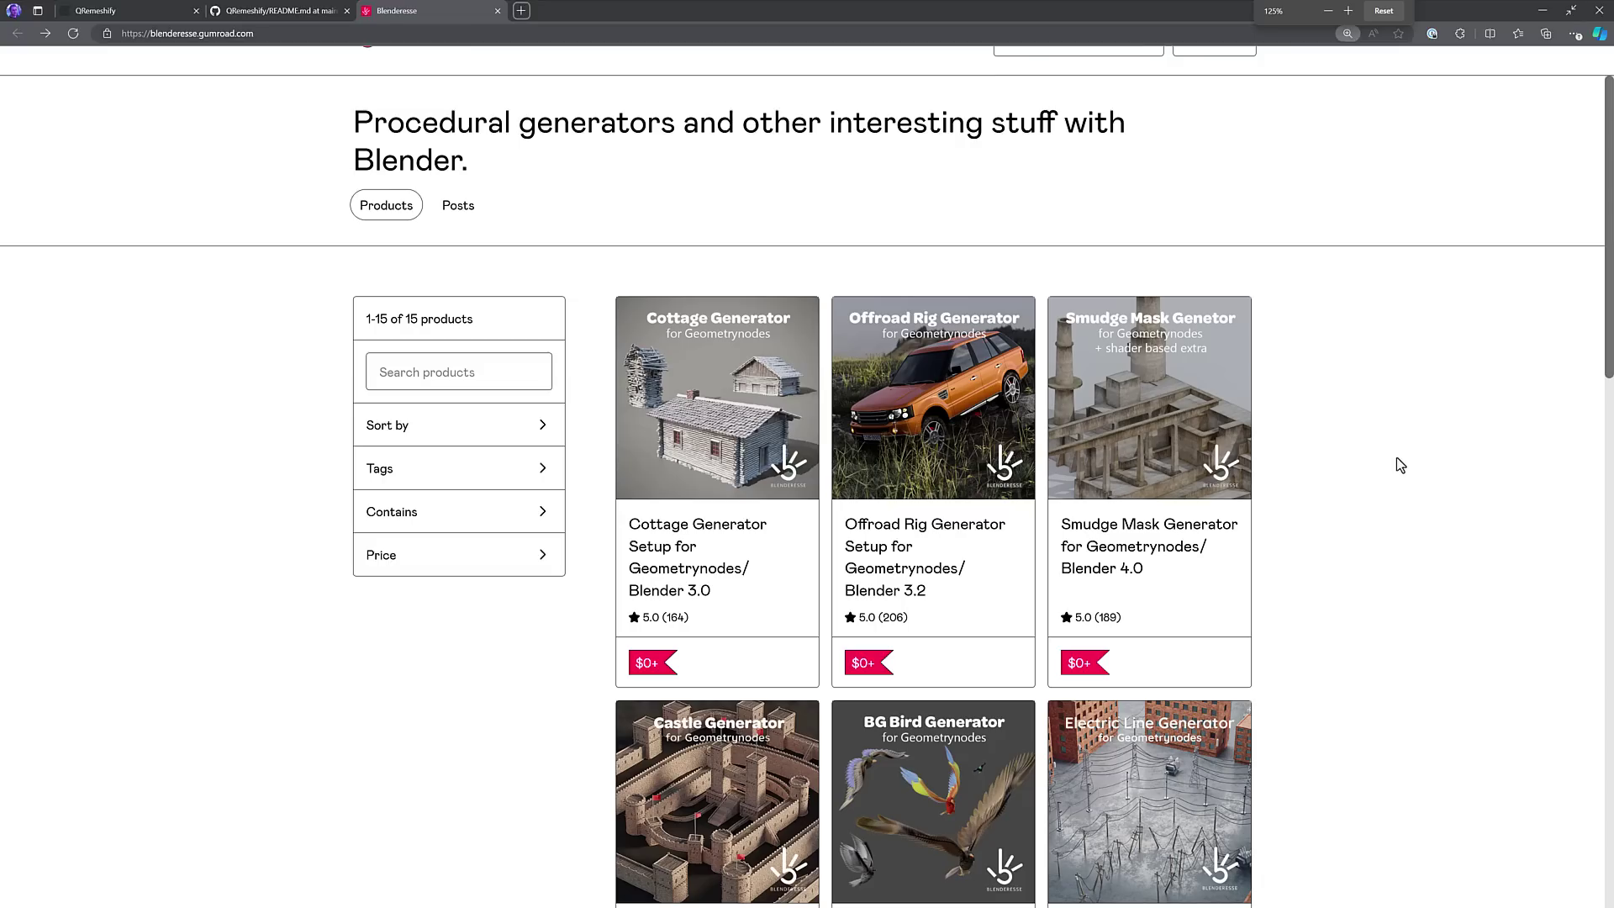
pyautogui.hotkey('ctrl', '-')
pyautogui.scroll(-2, 1337, 475)
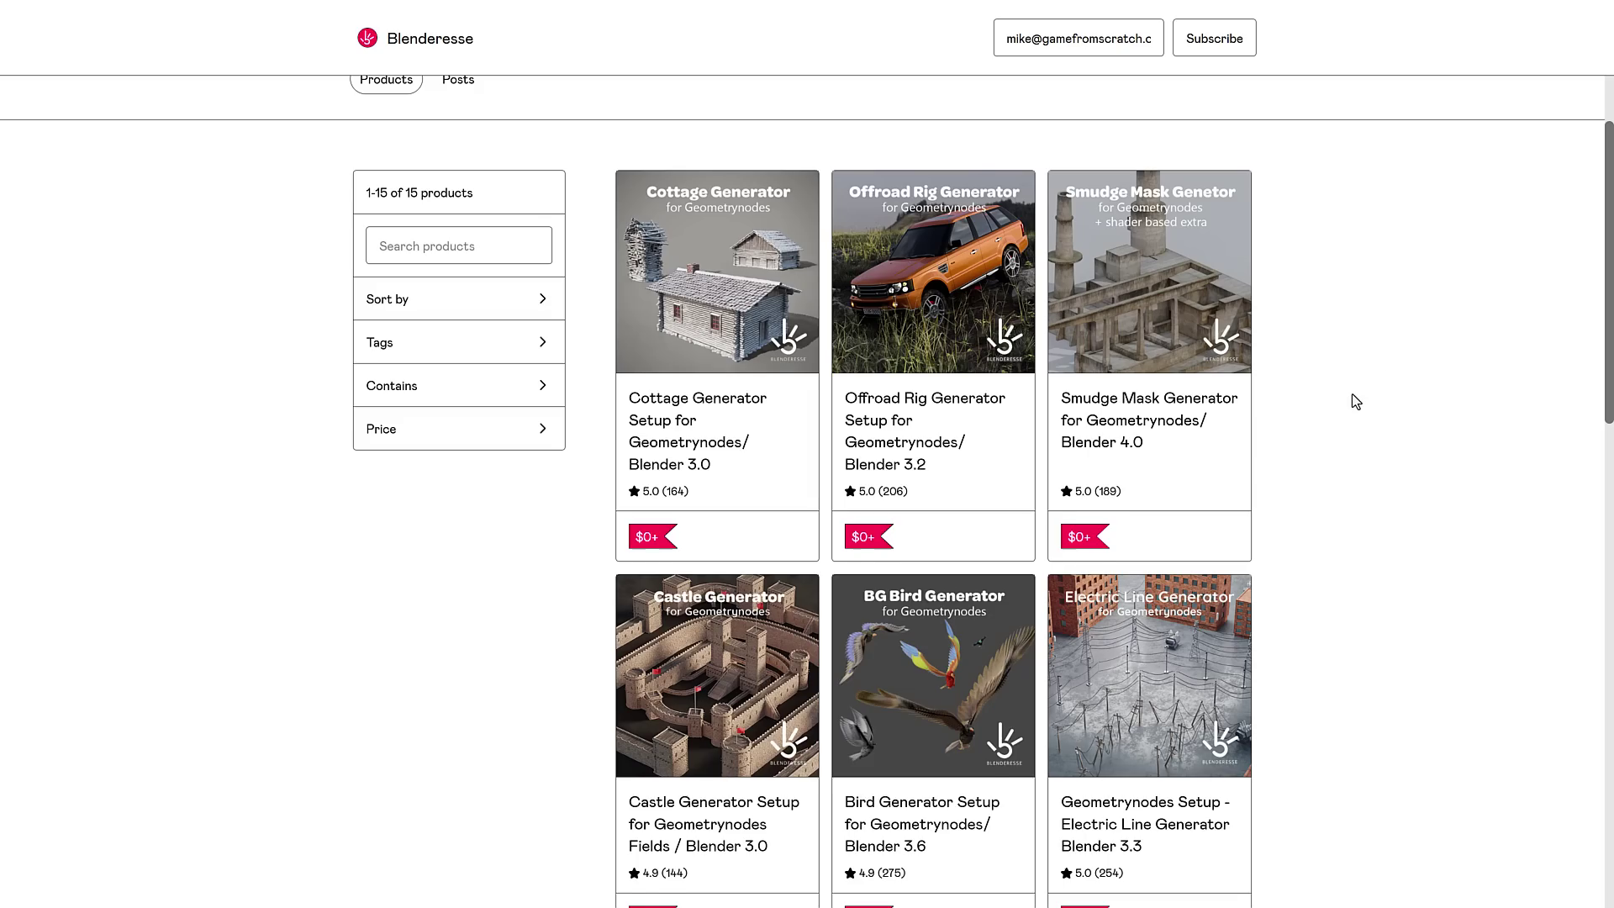
# - Scroll the Blenderesse product grid to the bottom row showing Weld Shader and Rain Droplets Simulator
pyautogui.scroll(-10, 1355, 402)
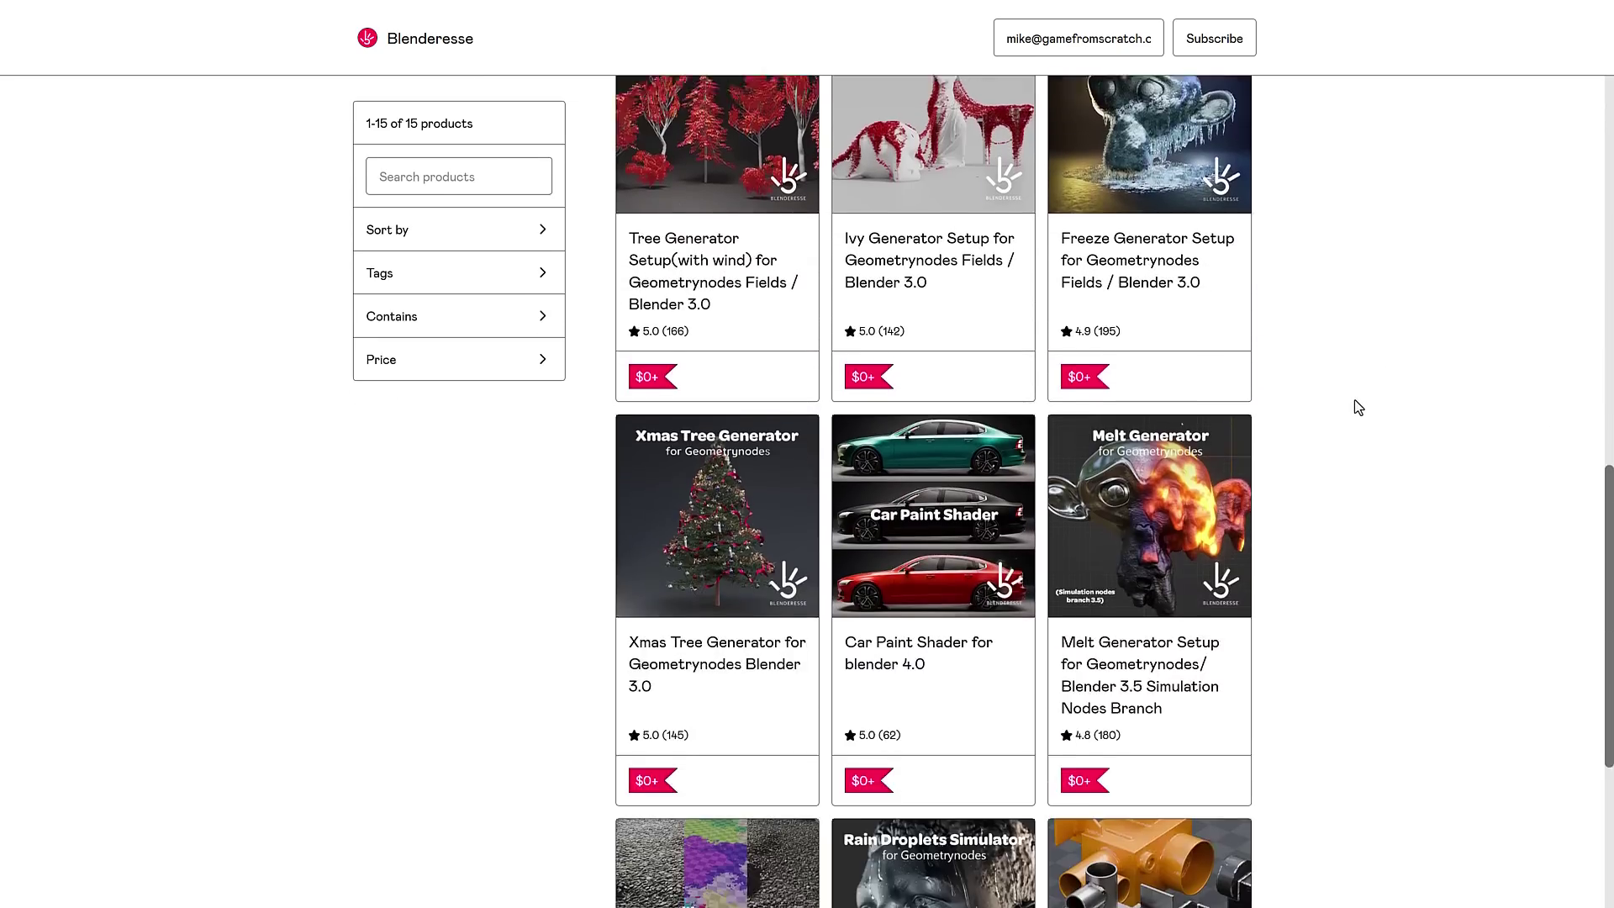
pyautogui.scroll(7, 1354, 400)
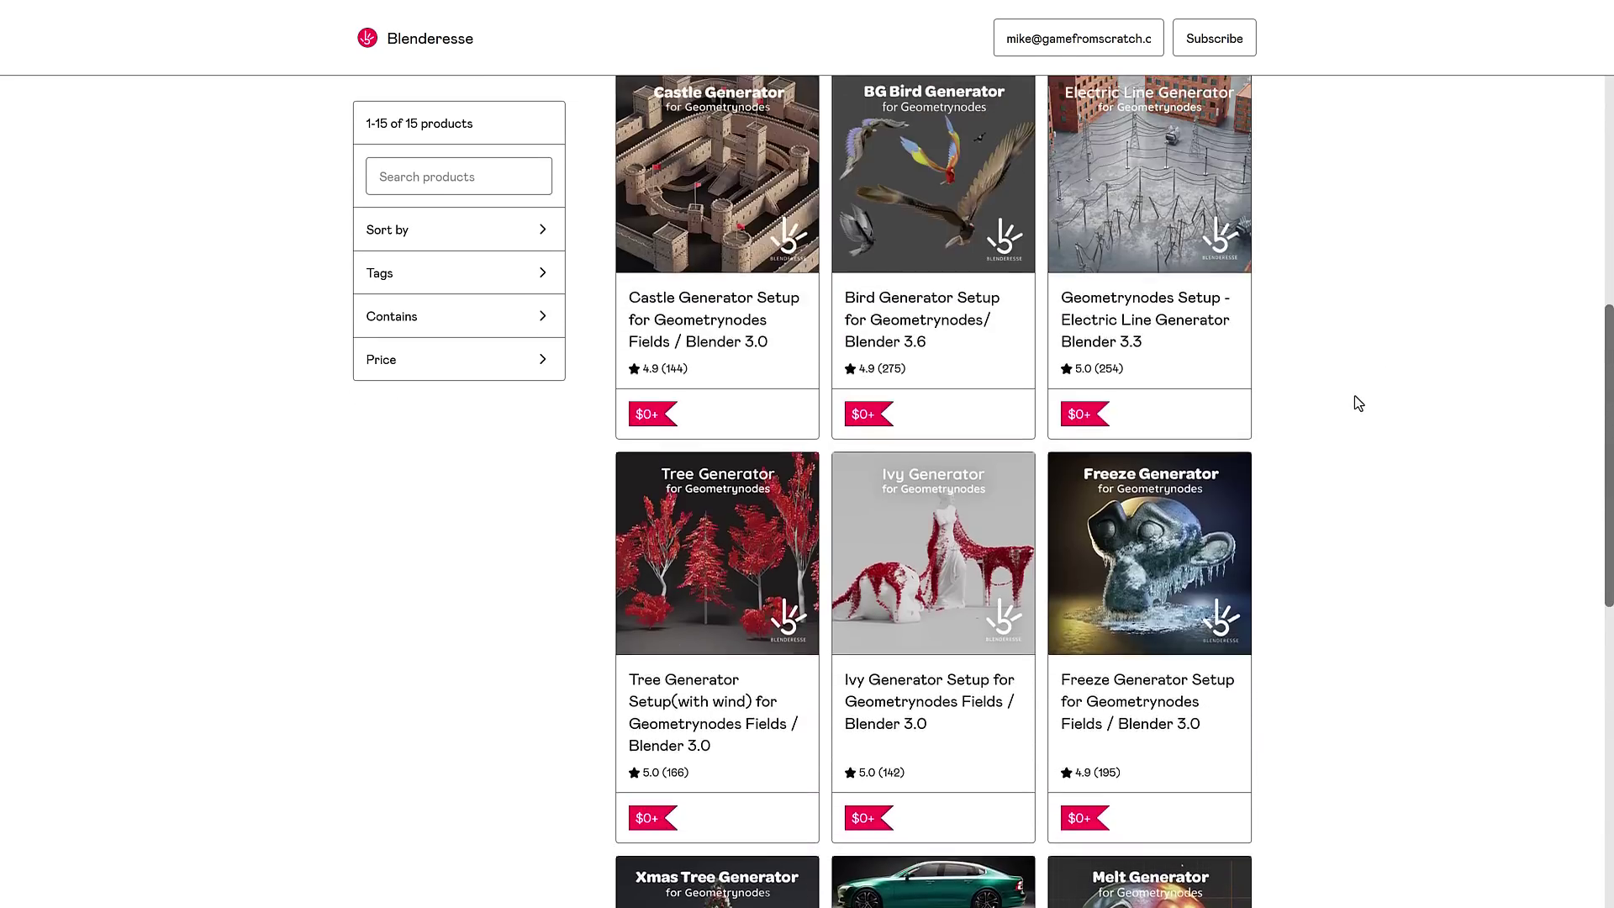
pyautogui.scroll(8, 1354, 395)
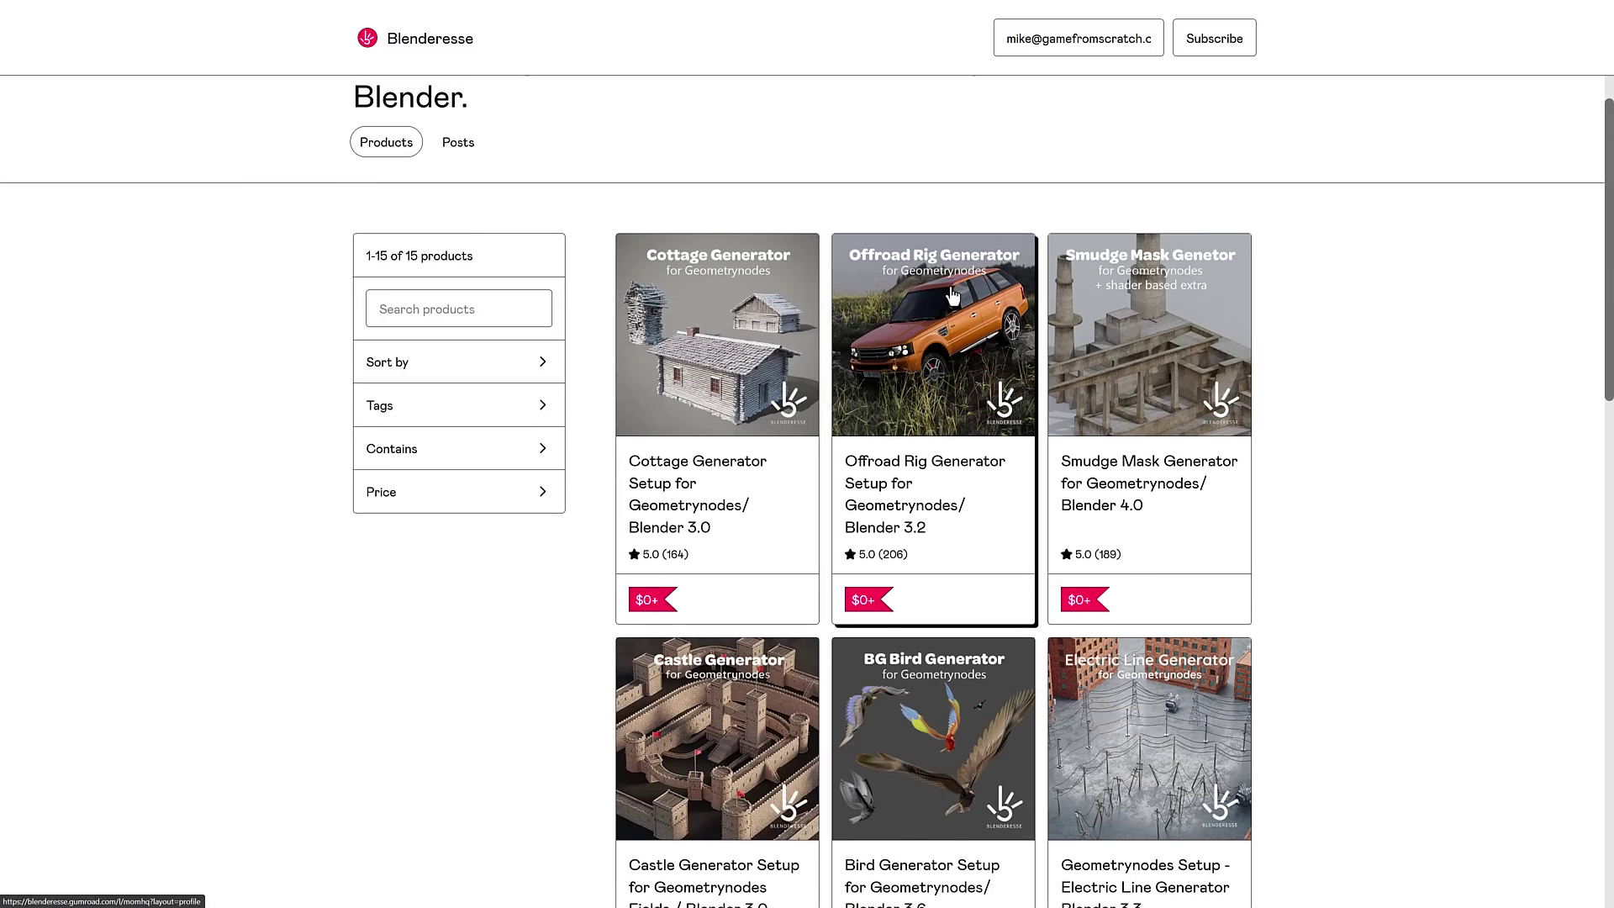
pyautogui.scroll(-2, 952, 294)
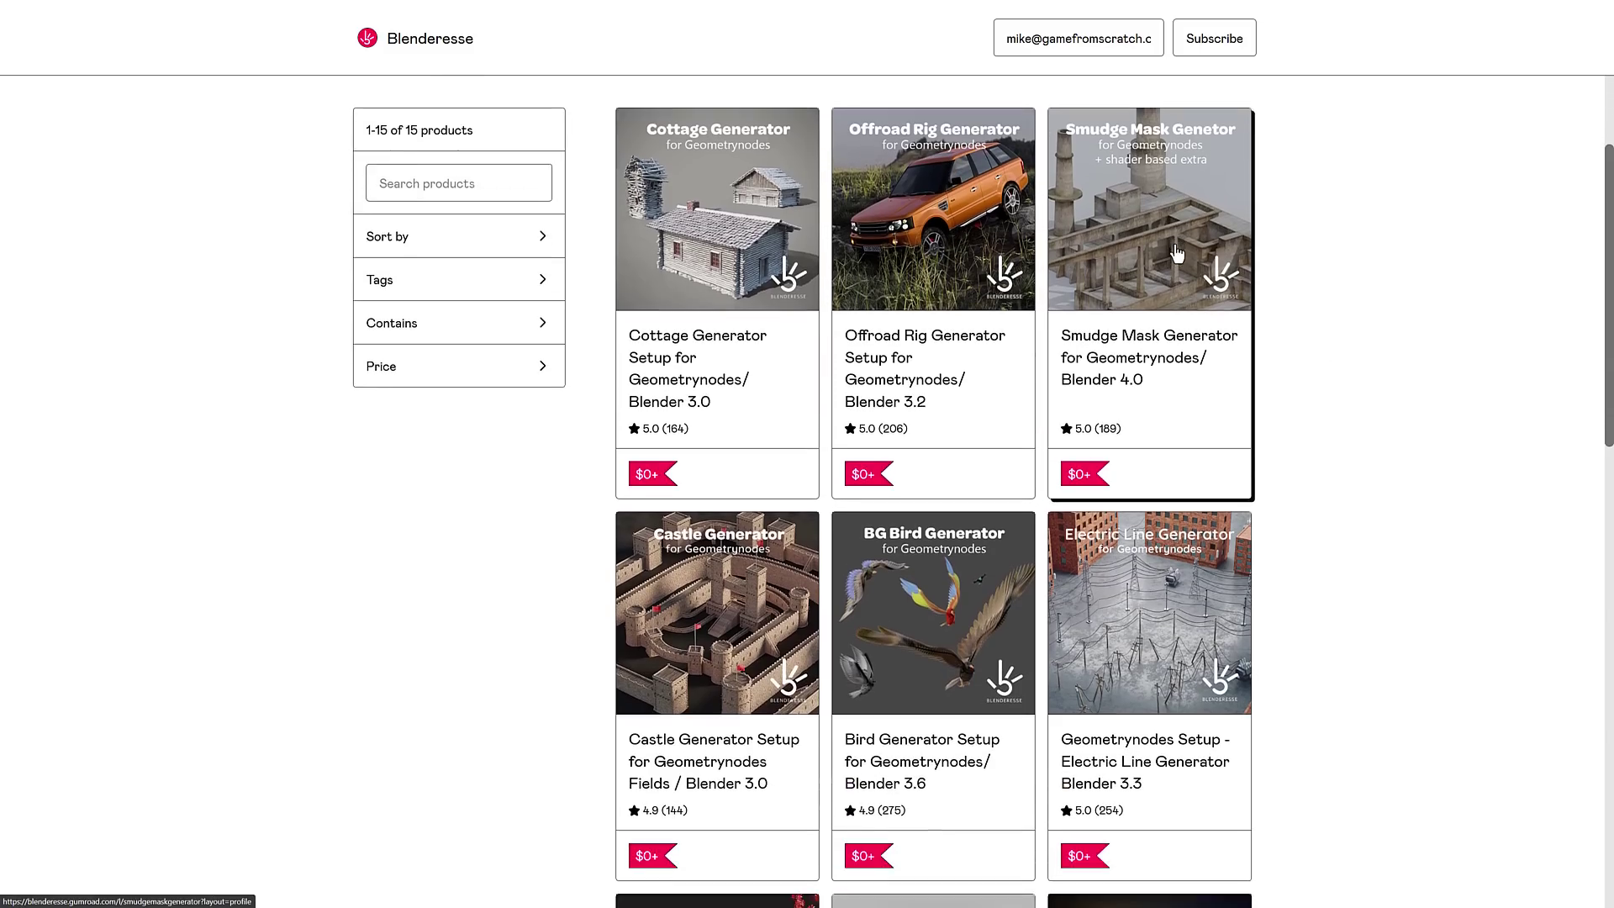
pyautogui.scroll(-5, 1176, 252)
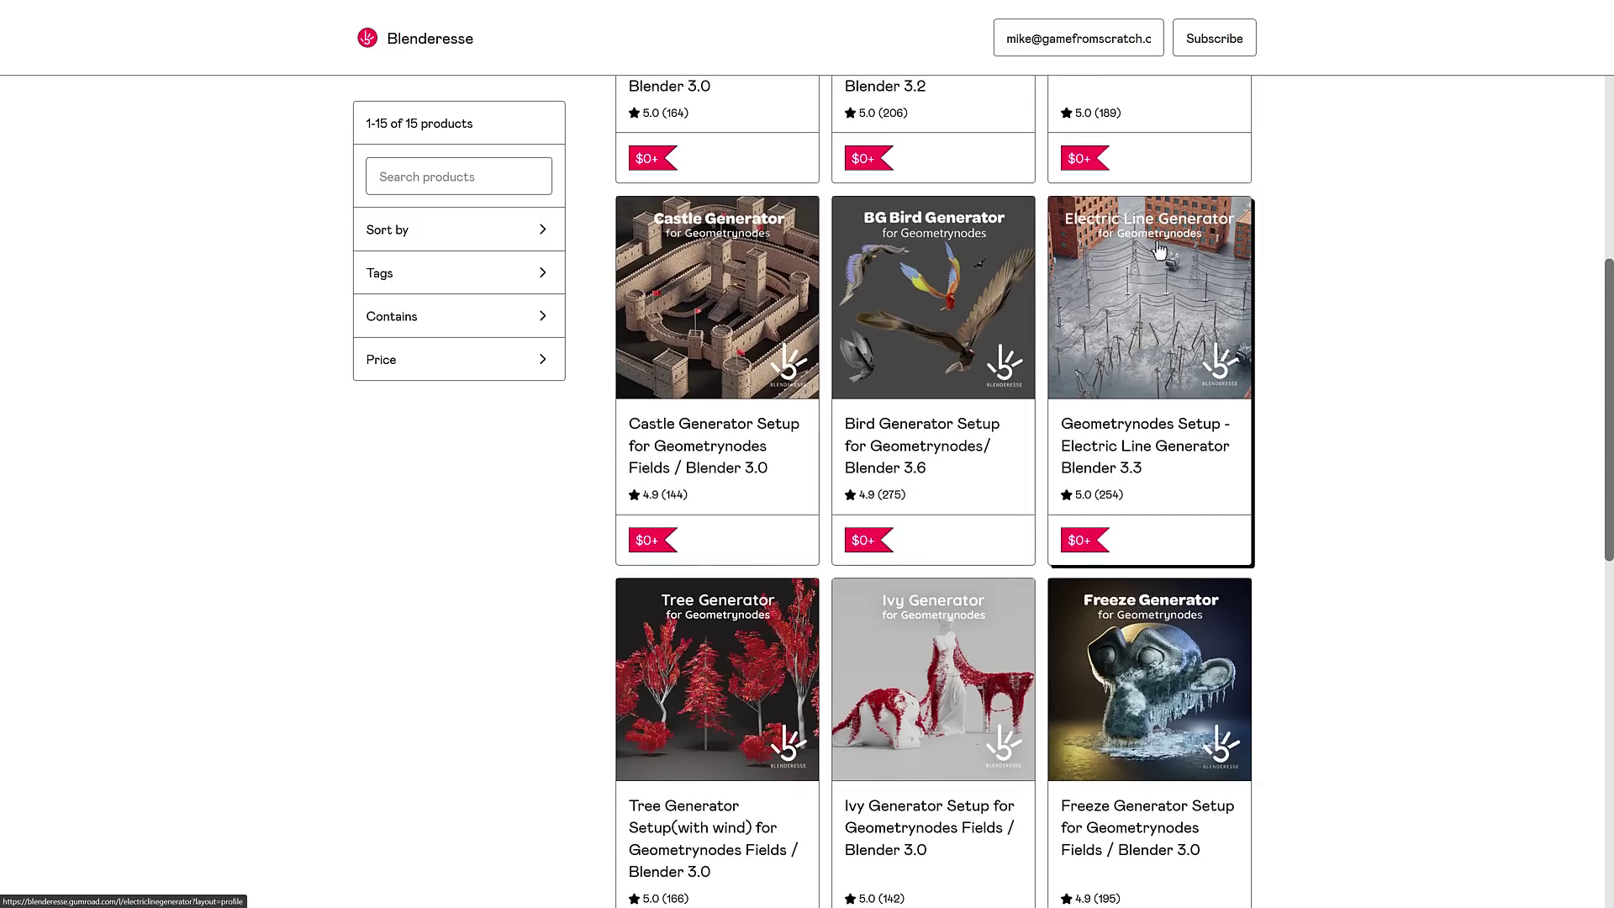
pyautogui.scroll(-5, 1221, 258)
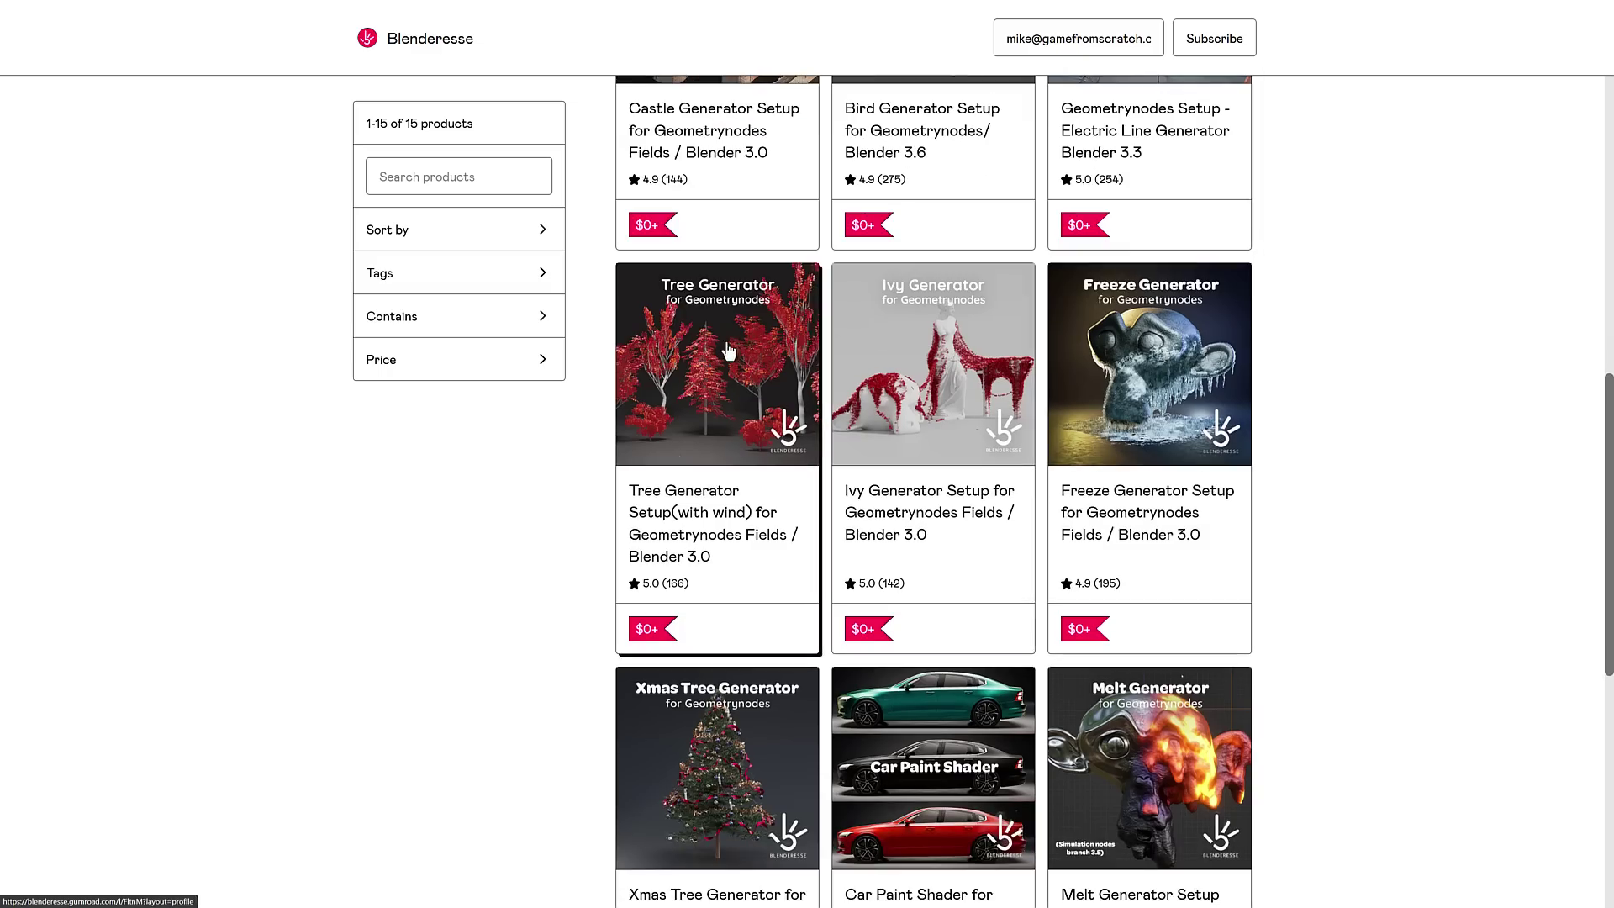
pyautogui.scroll(-1, 933, 353)
pyautogui.scroll(-2, 1173, 314)
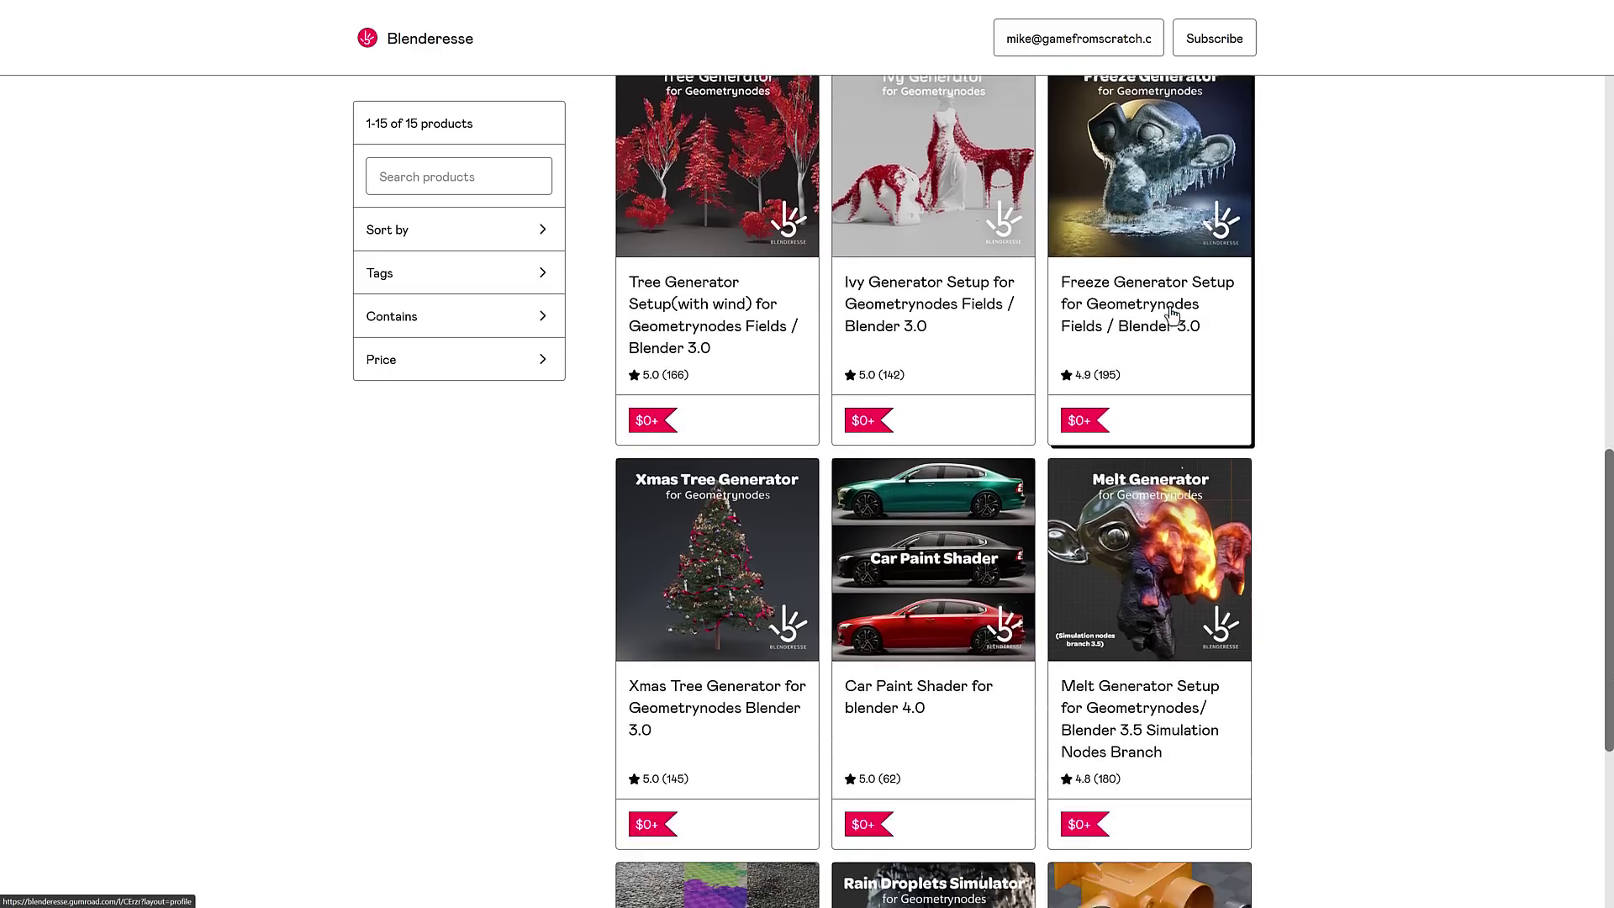
pyautogui.scroll(-3, 960, 332)
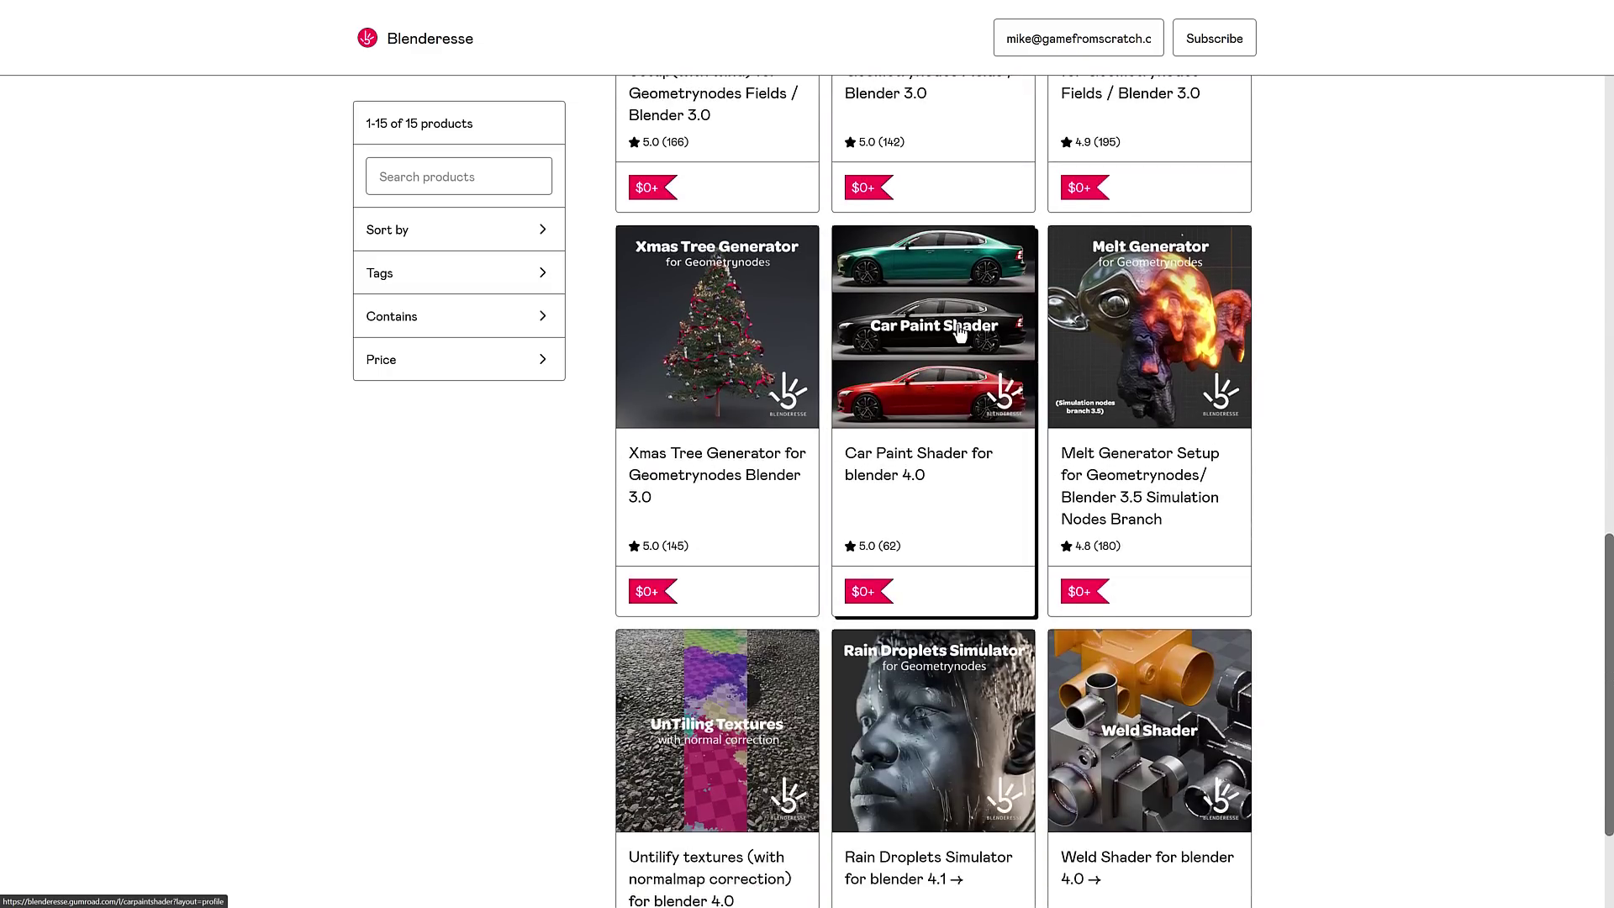
pyautogui.scroll(-2, 652, 552)
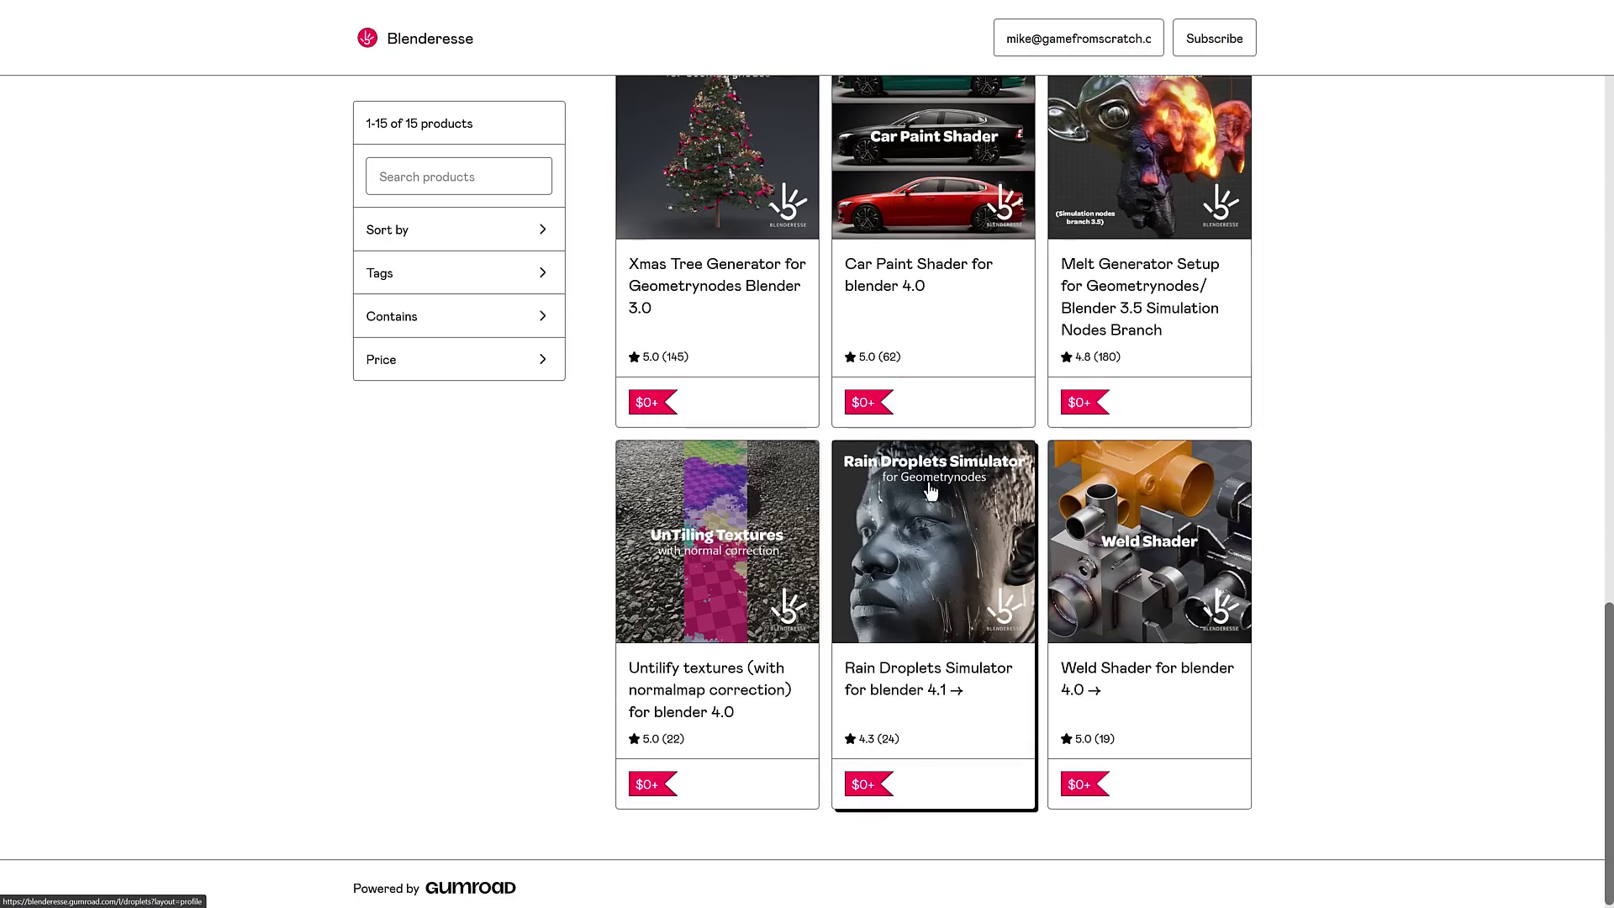
# - Open the Weld Shader for blender 4.0 product page and play its preview video
pyautogui.click(1171, 546)
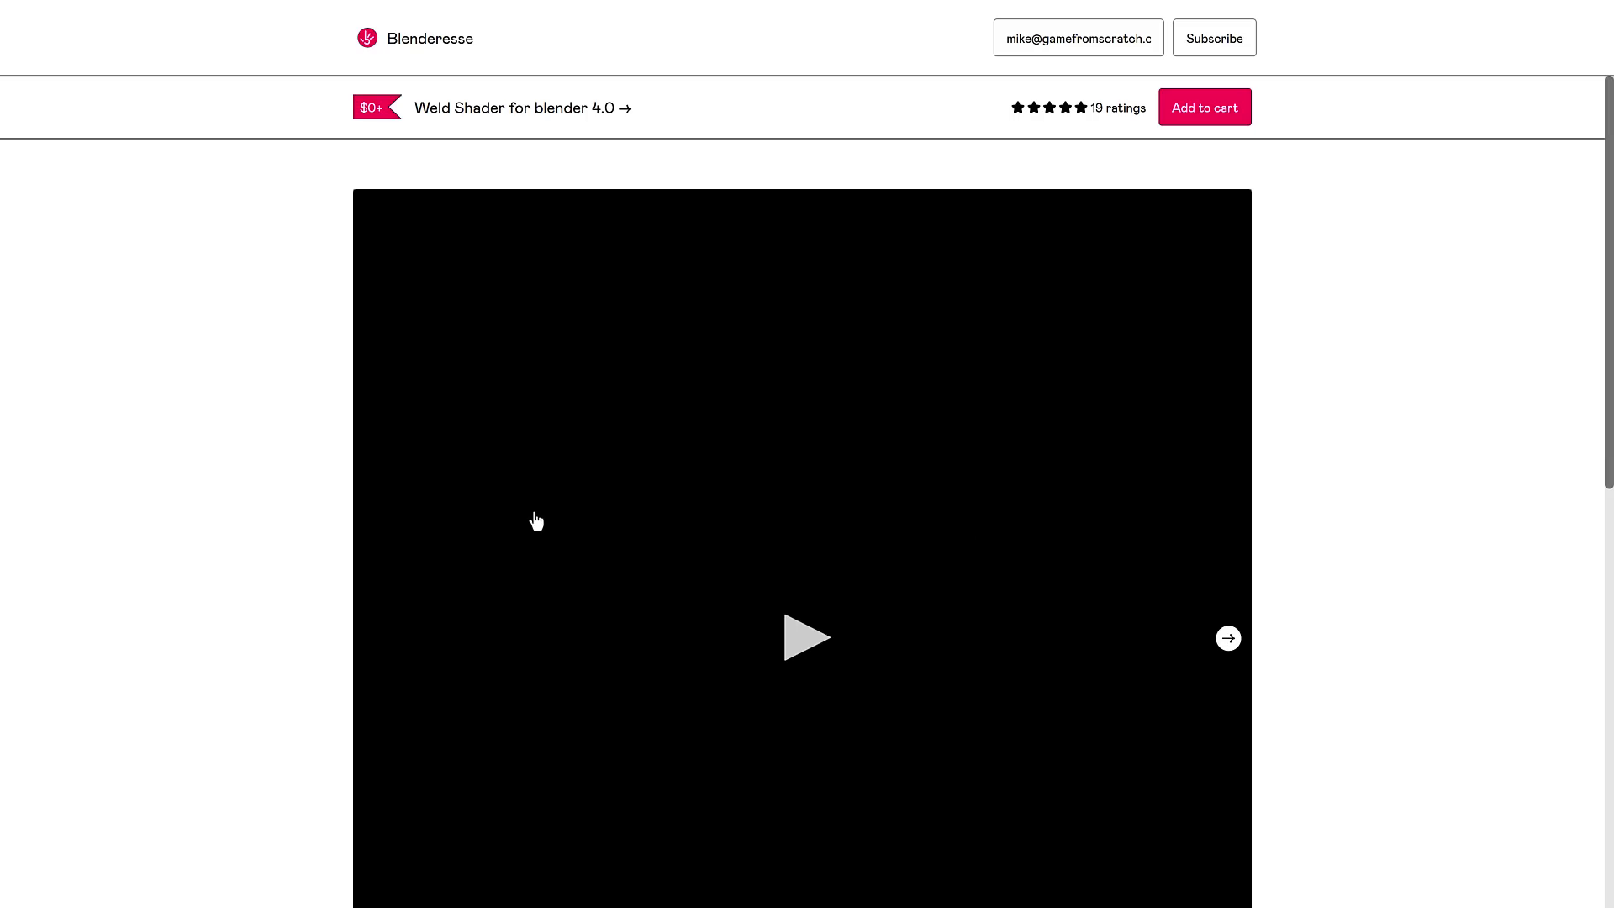
pyautogui.click(806, 637)
pyautogui.scroll(-2, 311, 552)
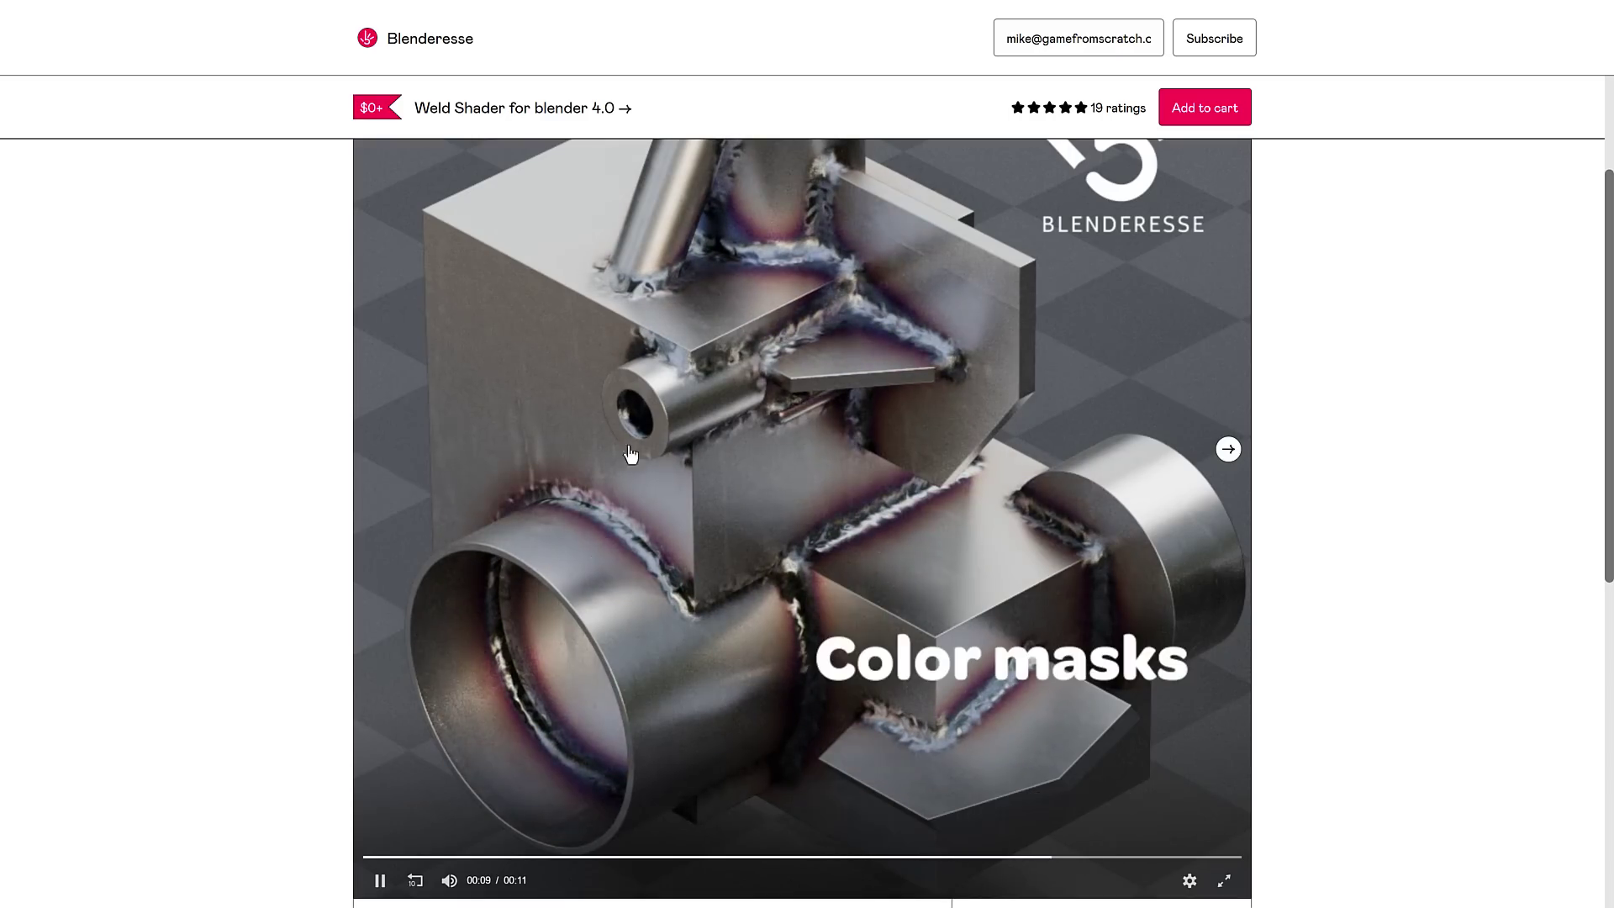
# - Go back to the Blenderesse store, scroll up to Cottage and Offroad Rig, then open Alt+Tab
pyautogui.hotkey('alt', 'Left')
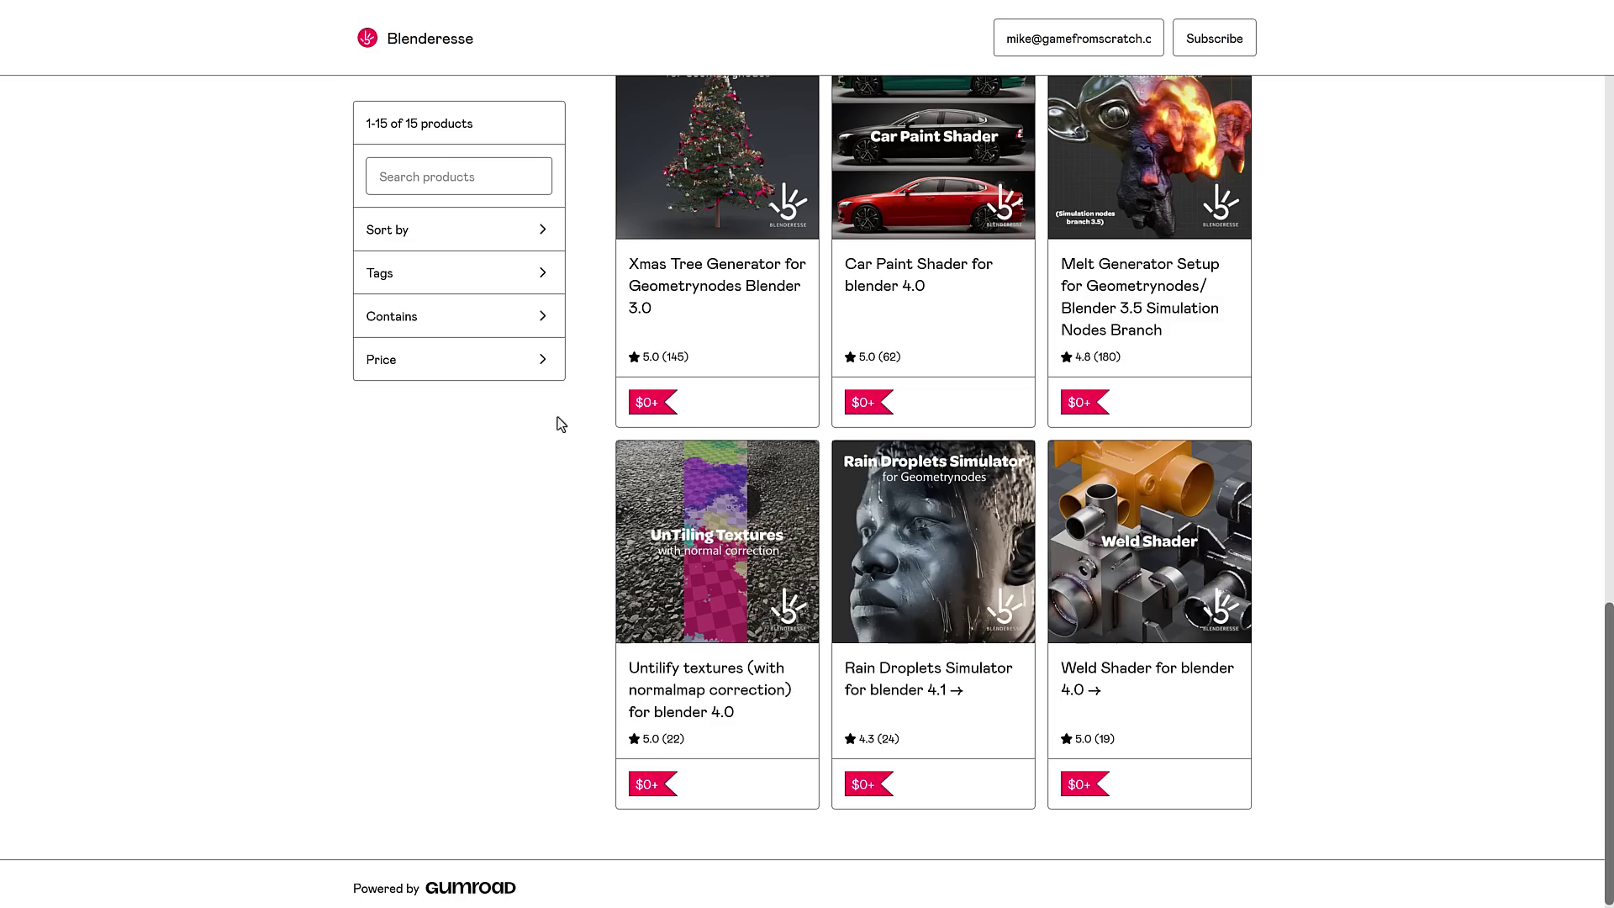
pyautogui.scroll(10, 1039, 538)
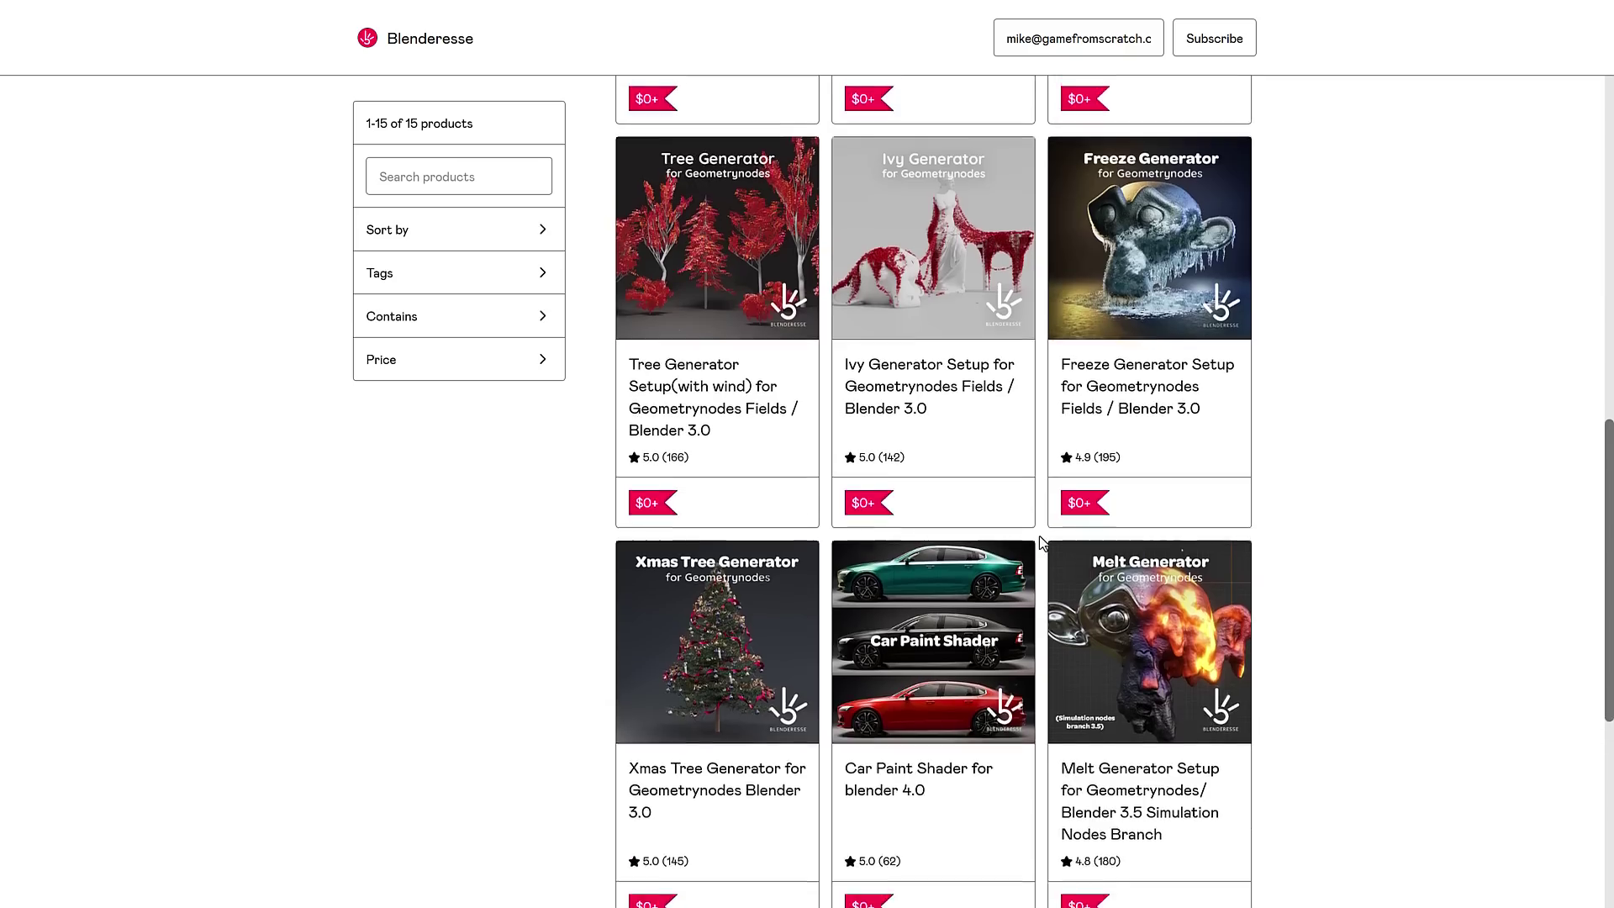
pyautogui.scroll(2, 1039, 537)
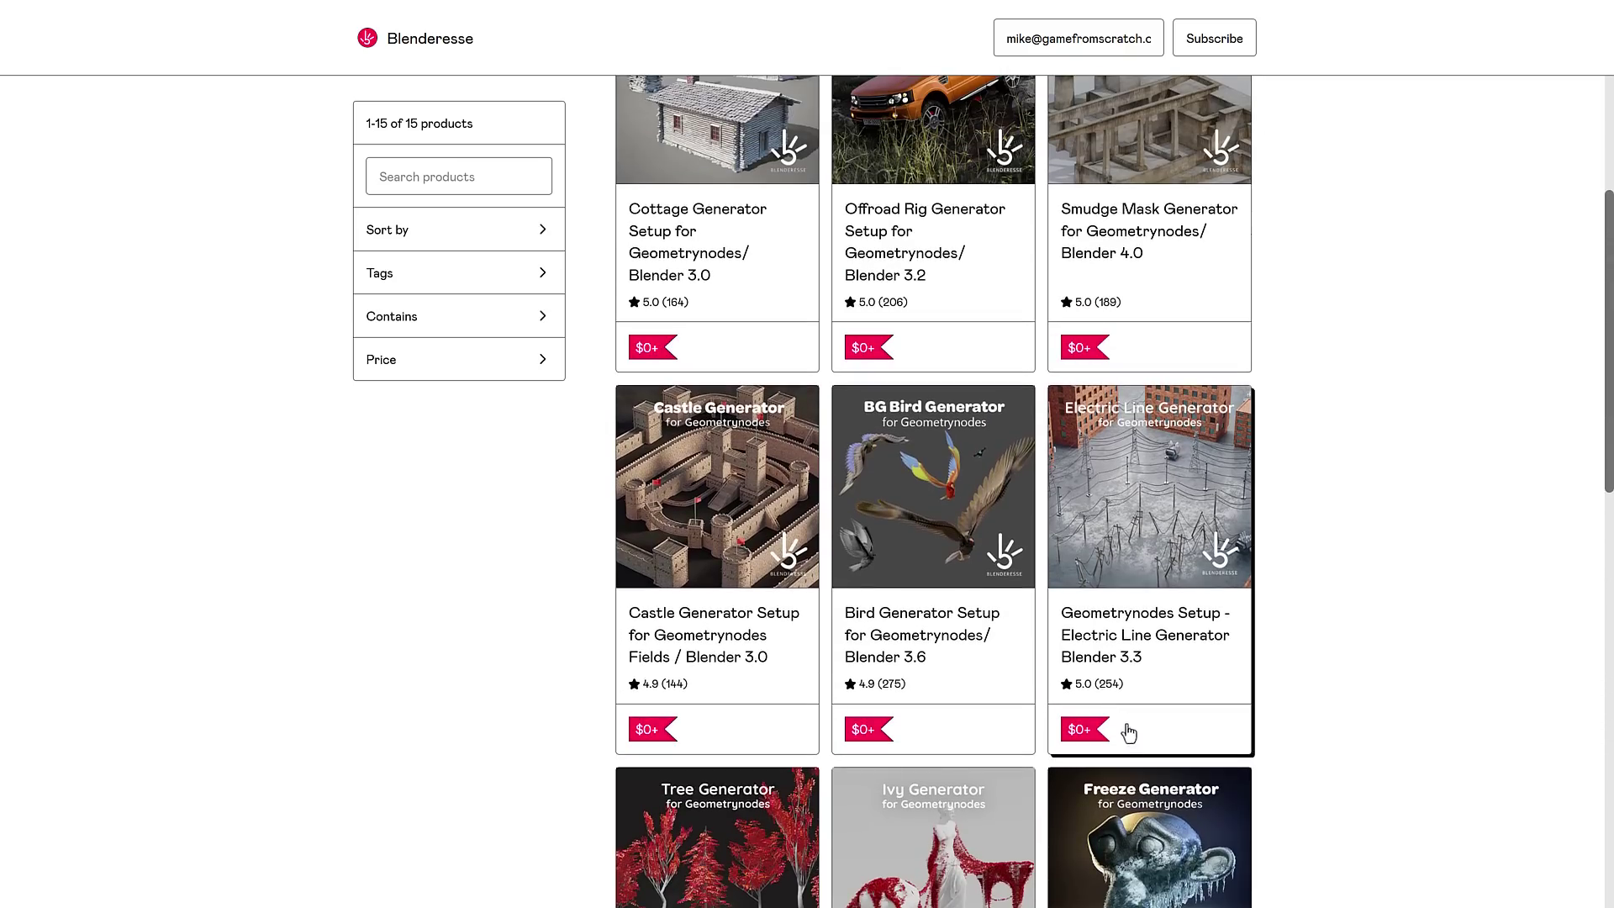
pyautogui.scroll(2, 1113, 647)
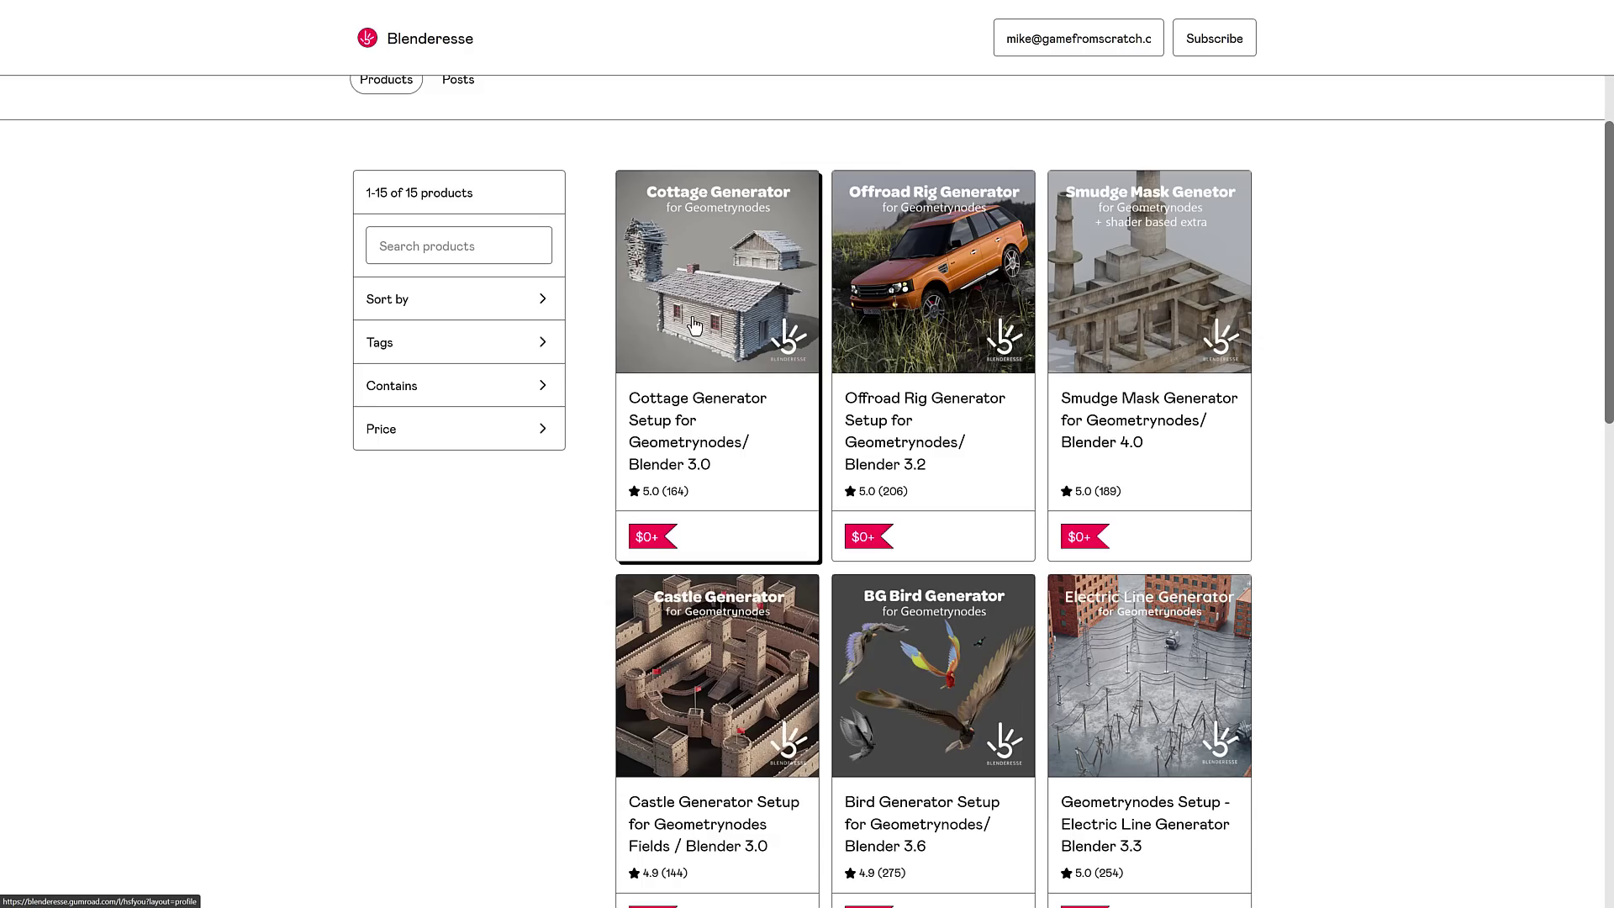
pyautogui.hotkey('alt', 'Tab')
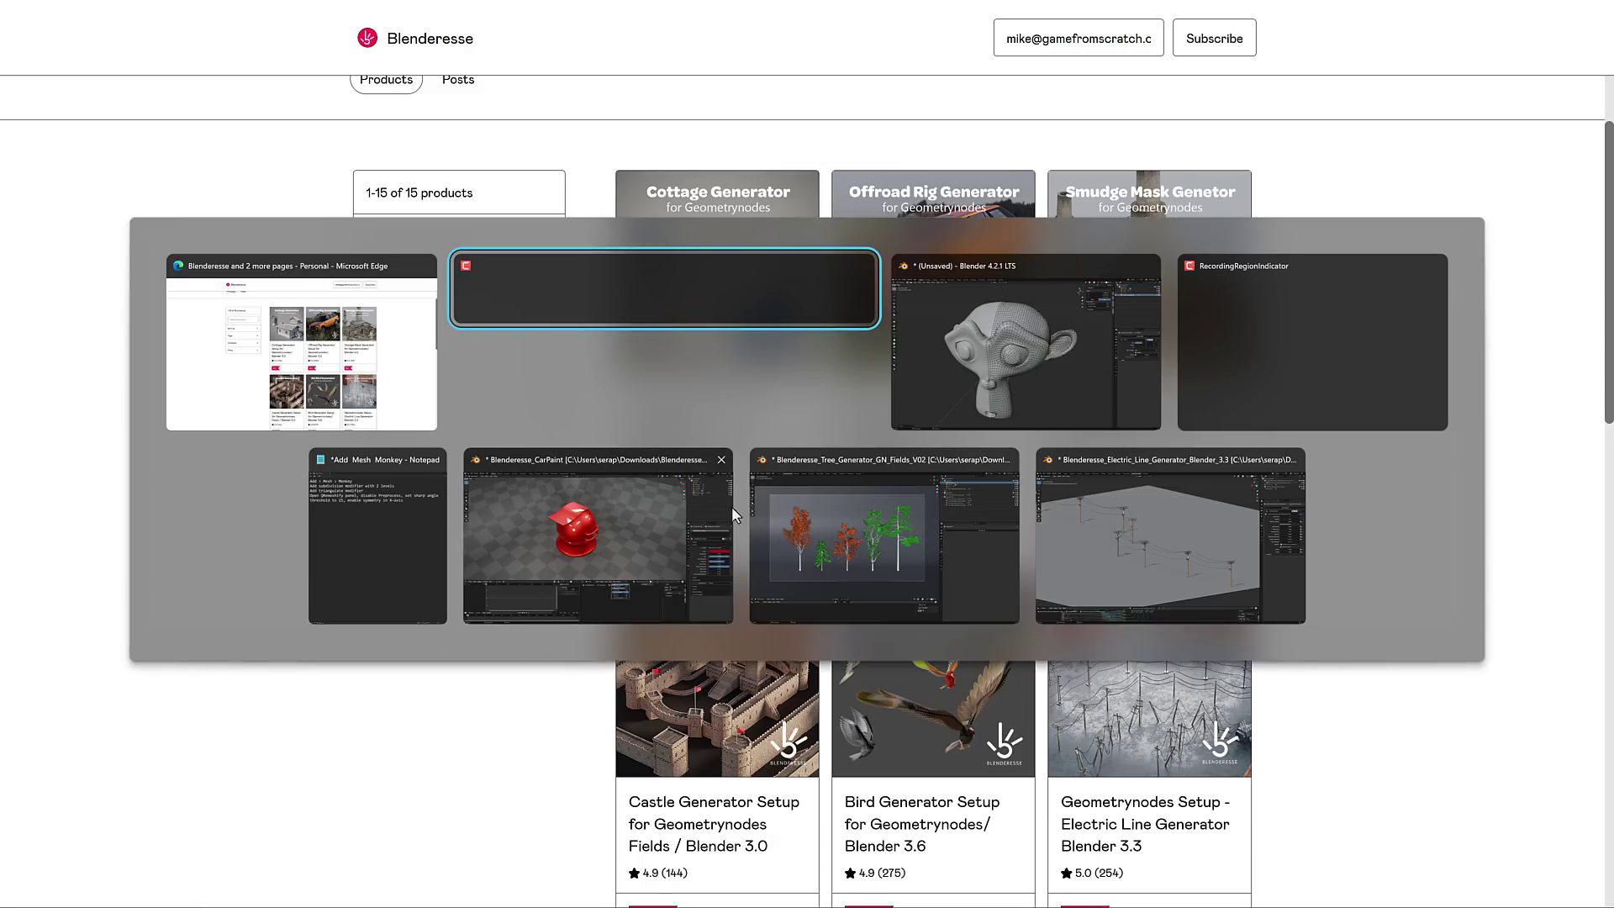
# - In the Tree Generator file, step through the Aspen, Juniper, Pine and Spruce preset trees
pyautogui.click(786, 512)
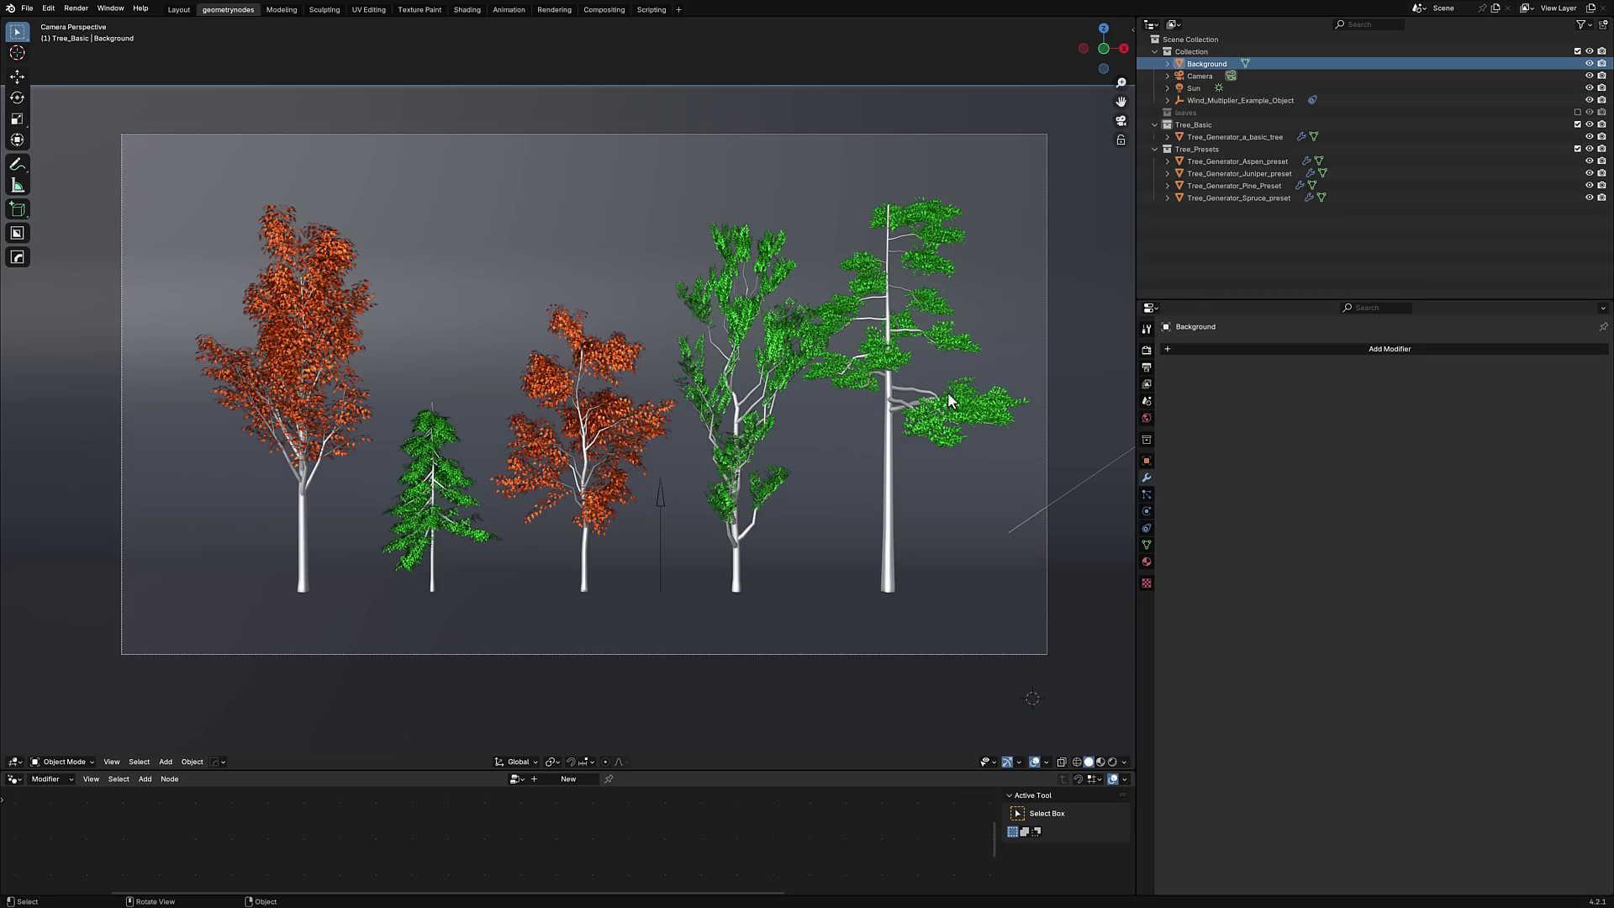
pyautogui.click(1241, 159)
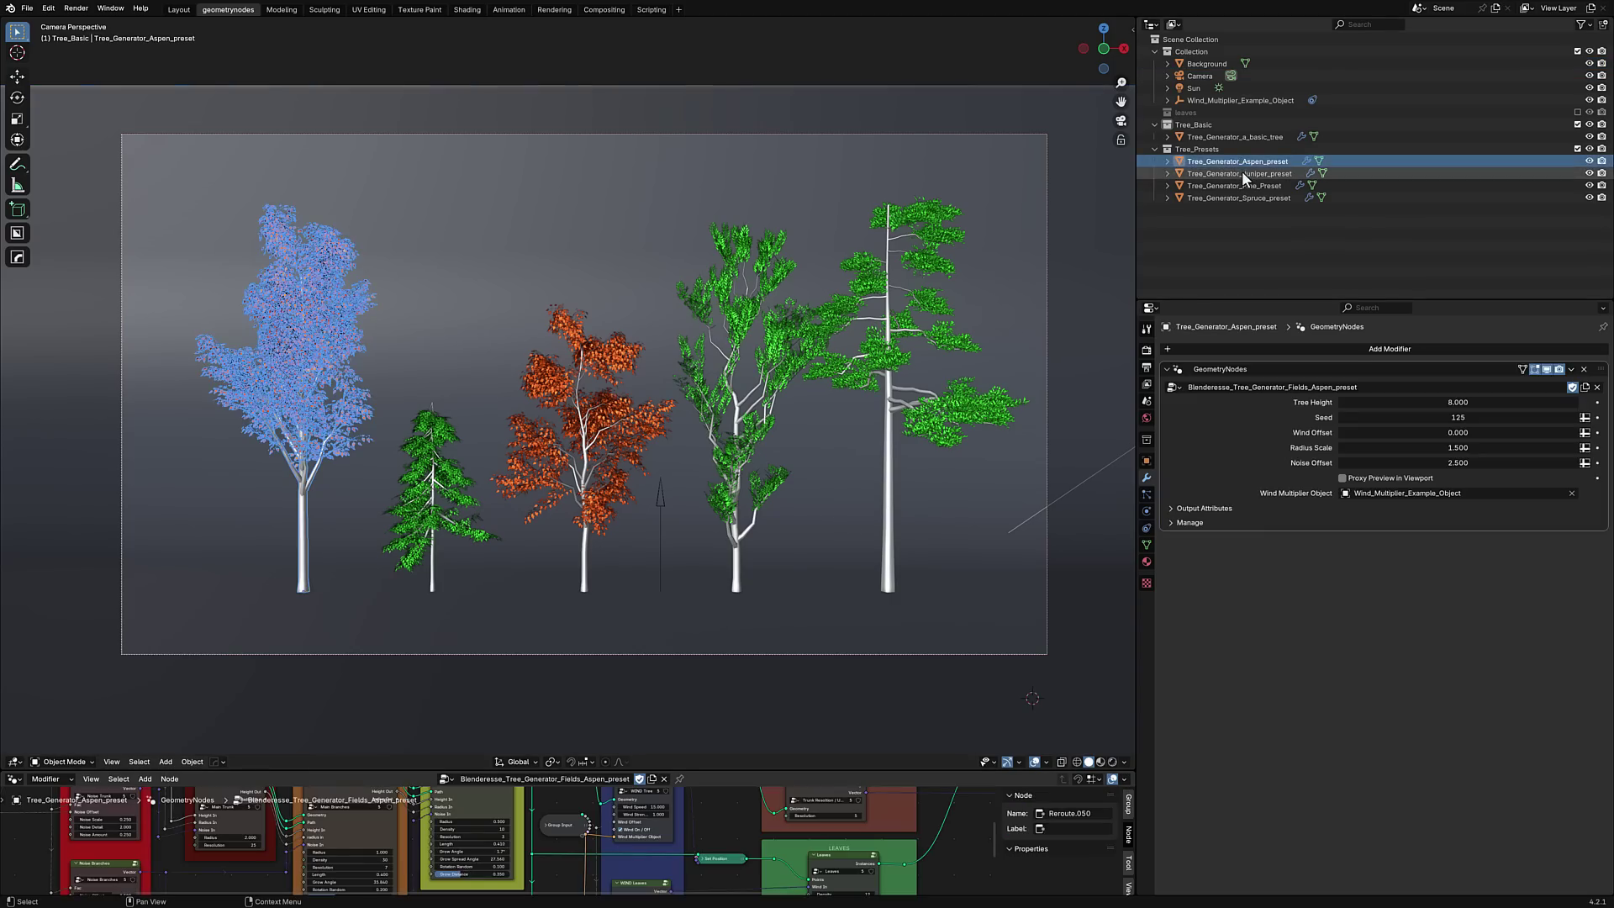
pyautogui.click(1242, 172)
pyautogui.click(1252, 185)
pyautogui.click(1261, 197)
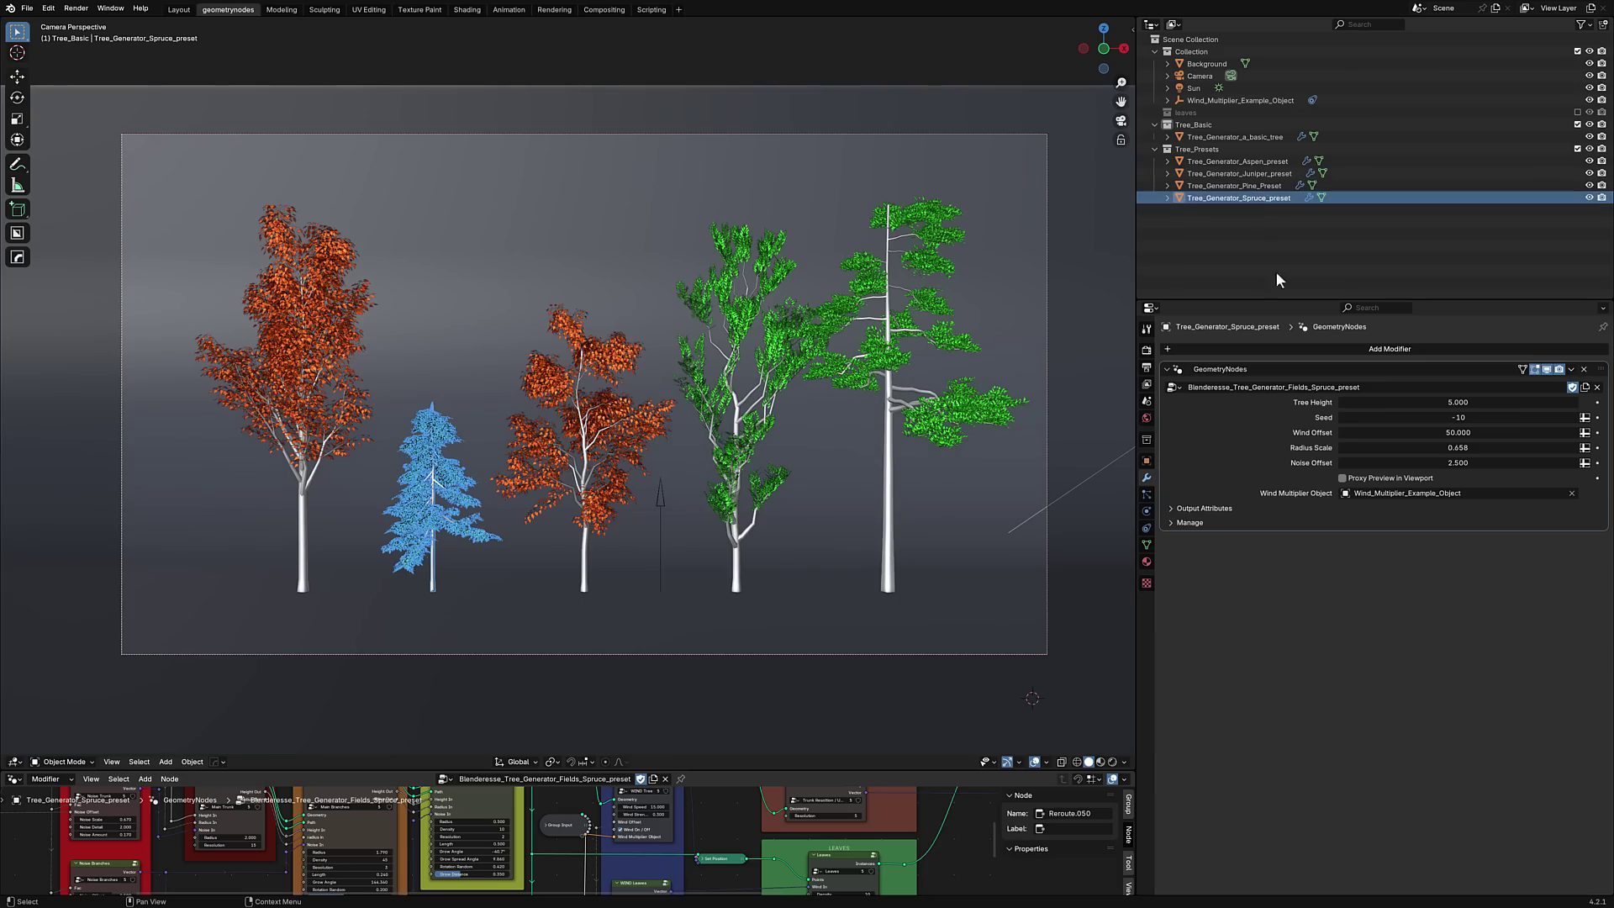
# - Reshape the Spruce tree with Tree Height 7.750 and Seed 157, then return to the Aspen preset
pyautogui.moveTo(1475, 405); pyautogui.dragTo(1597, 405)
pyautogui.moveTo(1399, 419); pyautogui.dragTo(1431, 463)
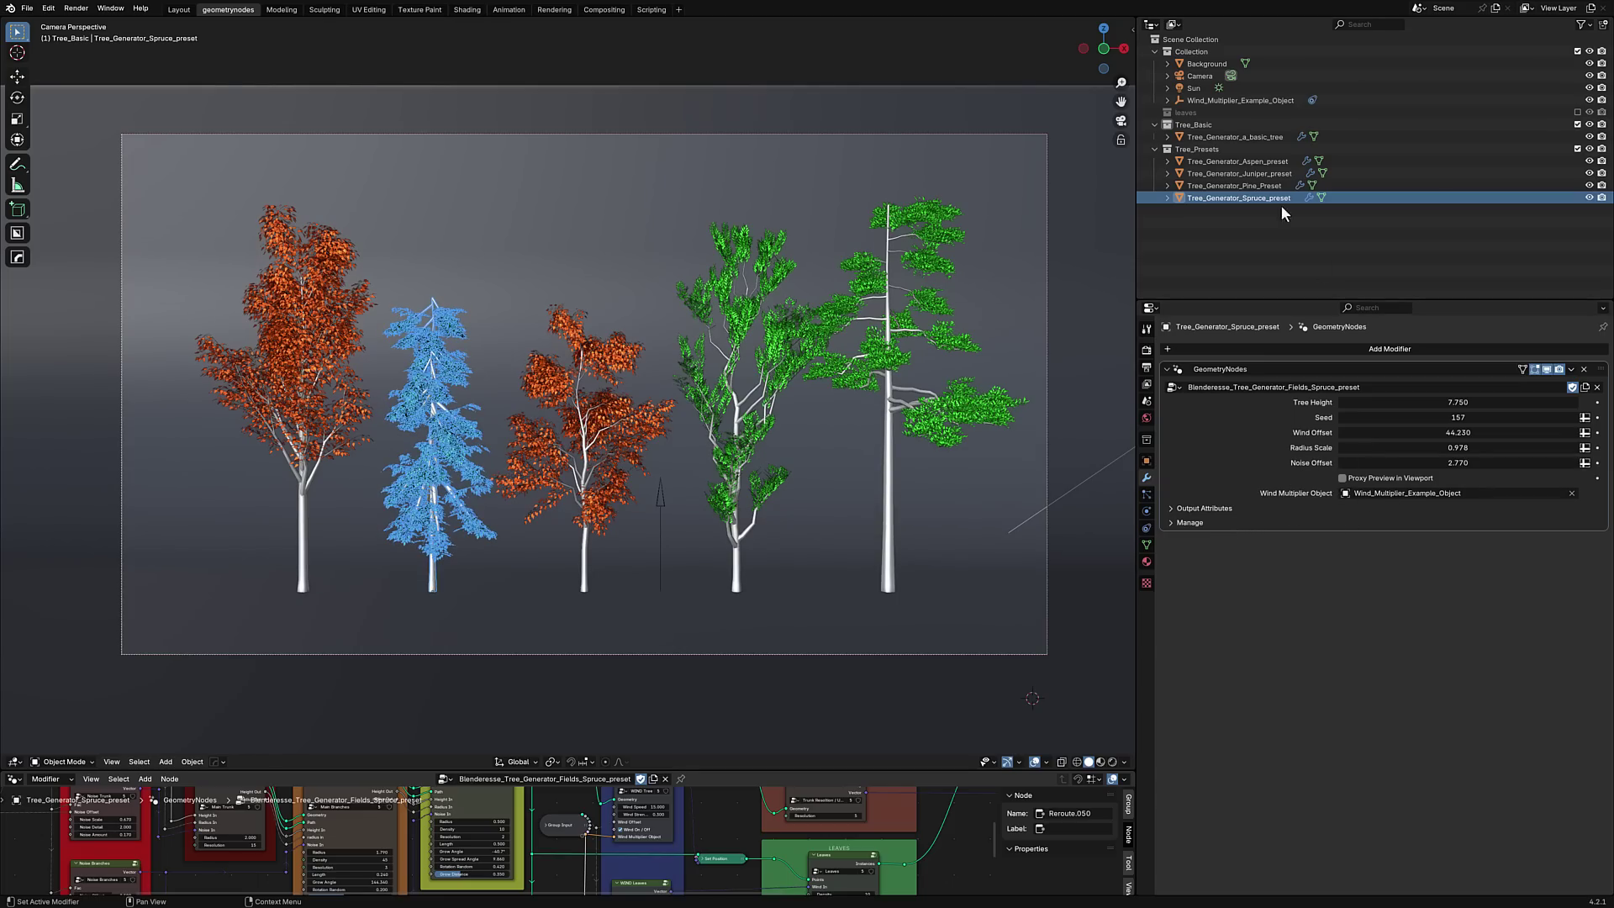
pyautogui.click(1273, 185)
pyautogui.click(1264, 161)
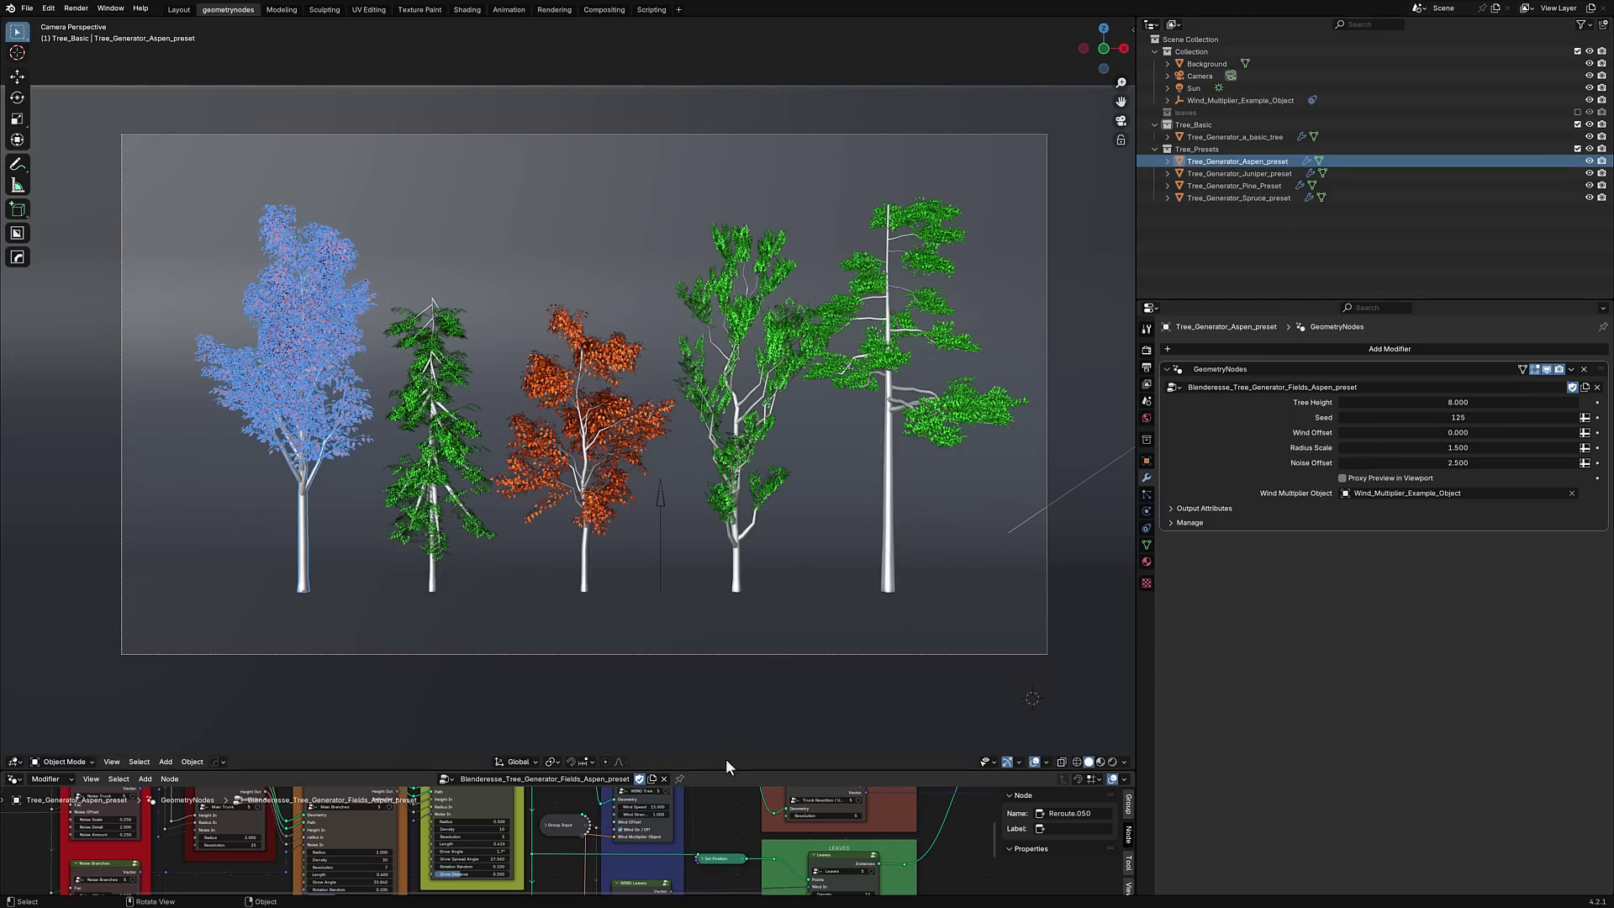
# - Expand the node editor and pan across the Aspen node tree, from Leaves to Group Input and Tree Displacement
pyautogui.moveTo(728, 770); pyautogui.dragTo(723, 254)
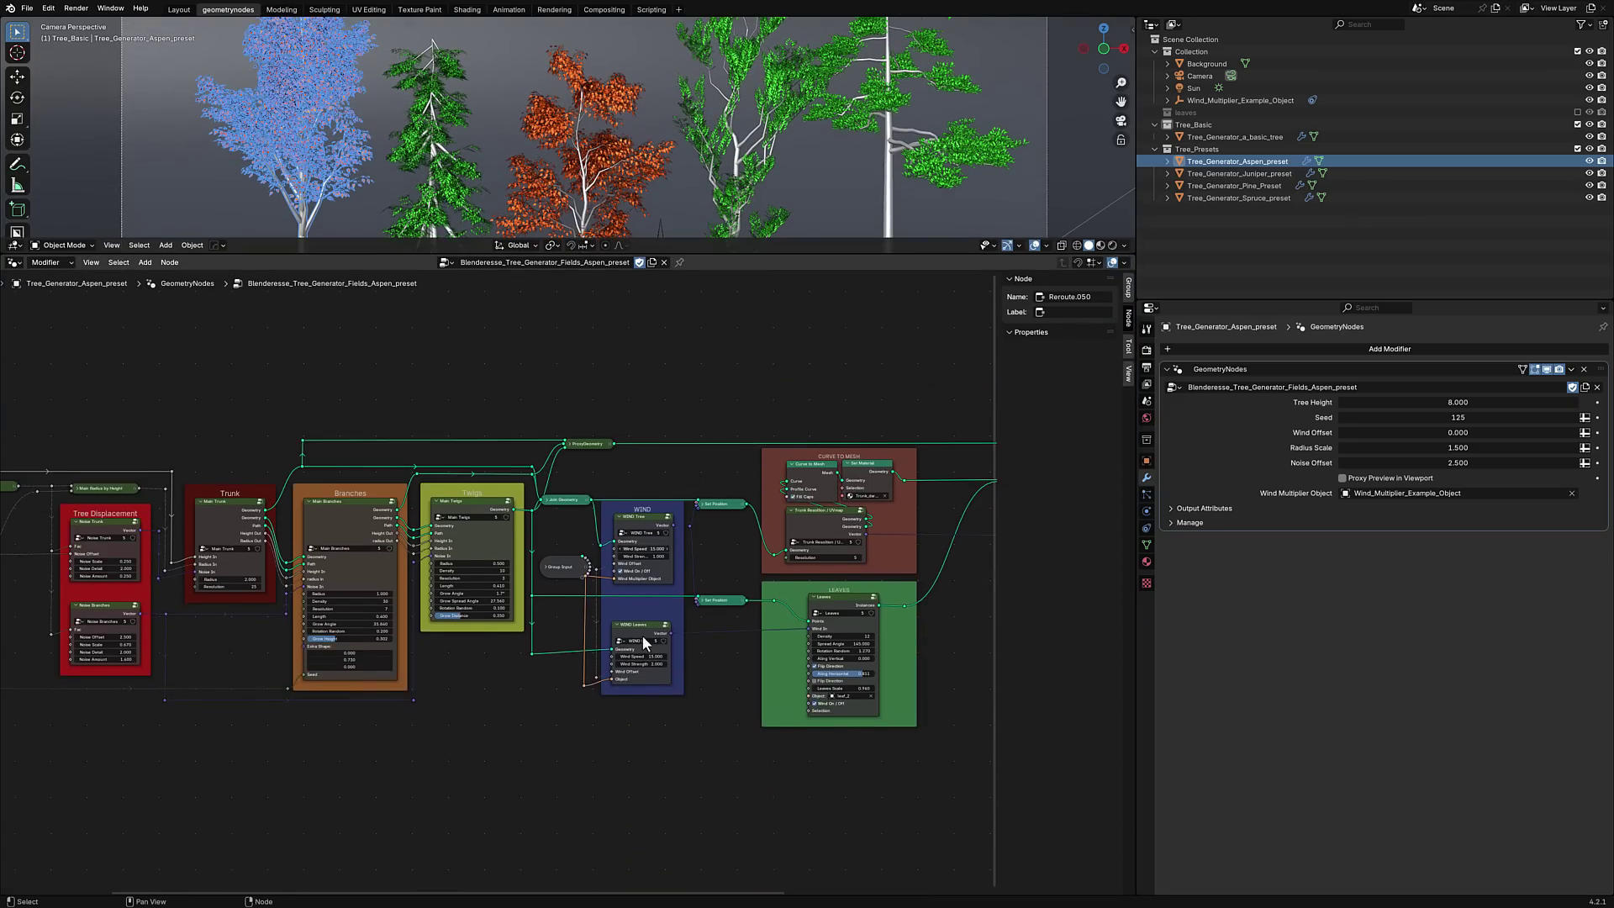
pyautogui.moveTo(935, 644); pyautogui.dragTo(497, 635, button='middle')
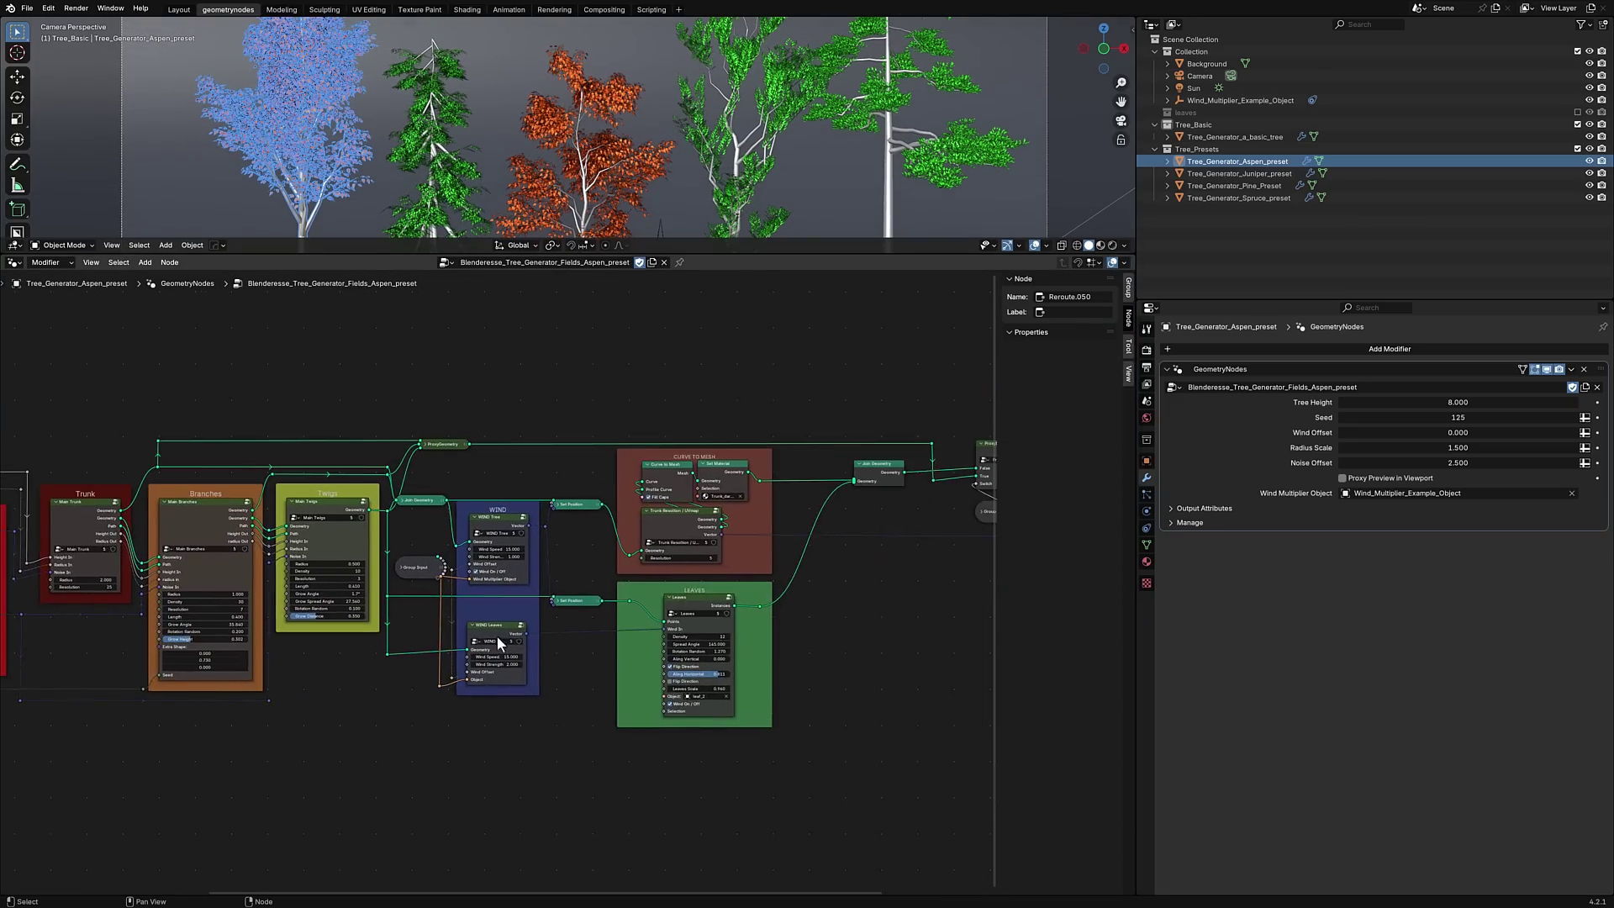
pyautogui.moveTo(826, 642); pyautogui.dragTo(979, 612, button='middle')
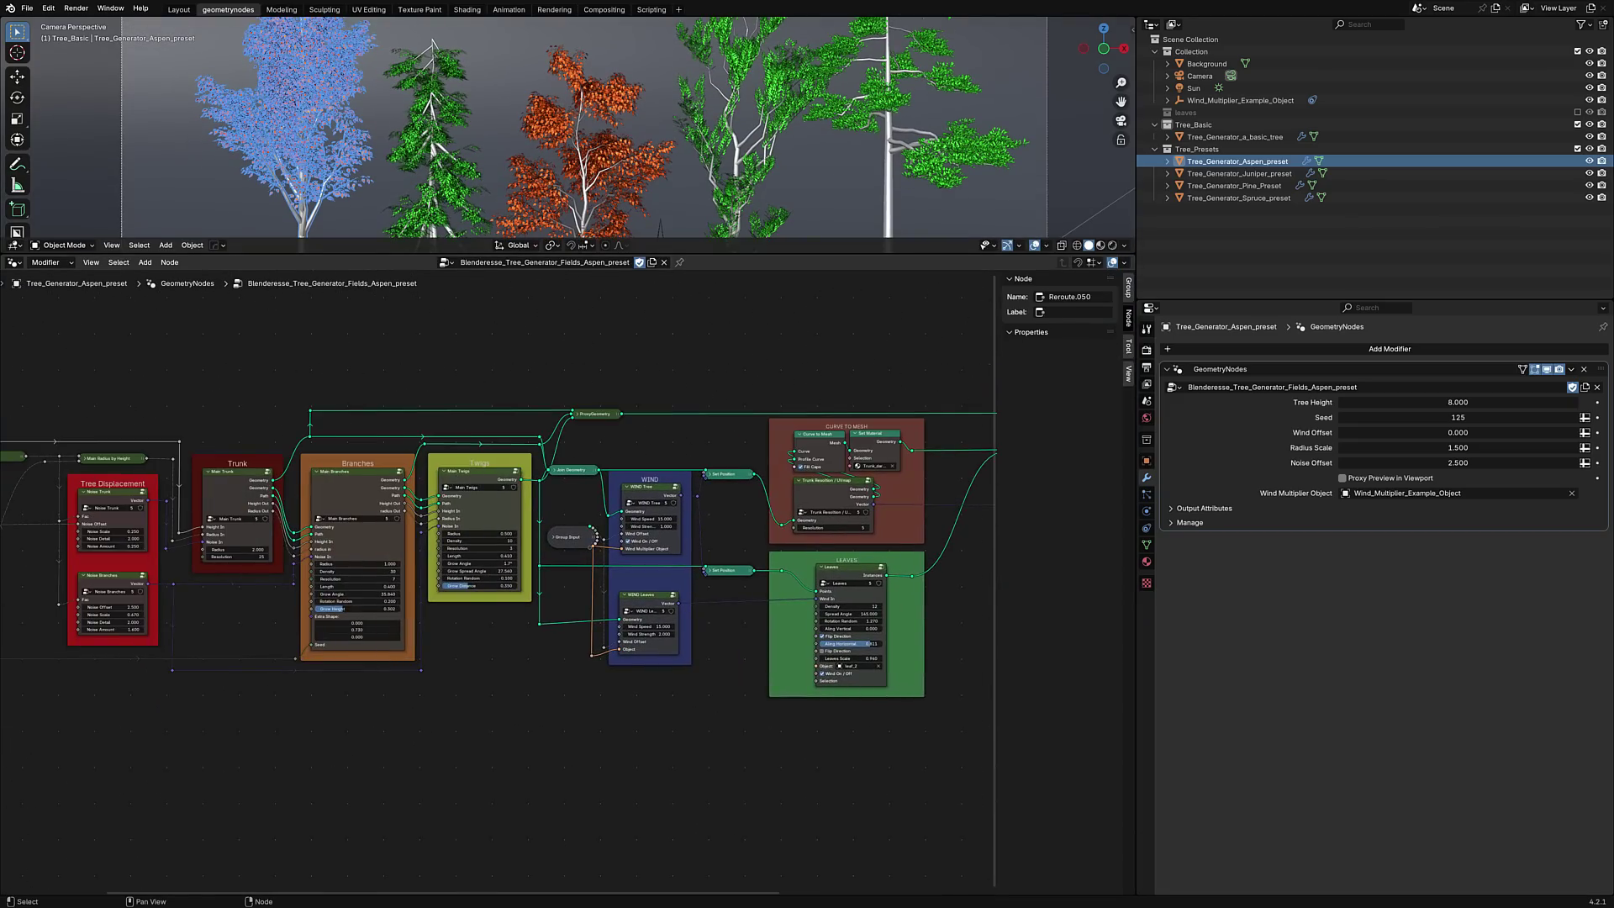
pyautogui.moveTo(278, 736); pyautogui.dragTo(562, 754, button='middle')
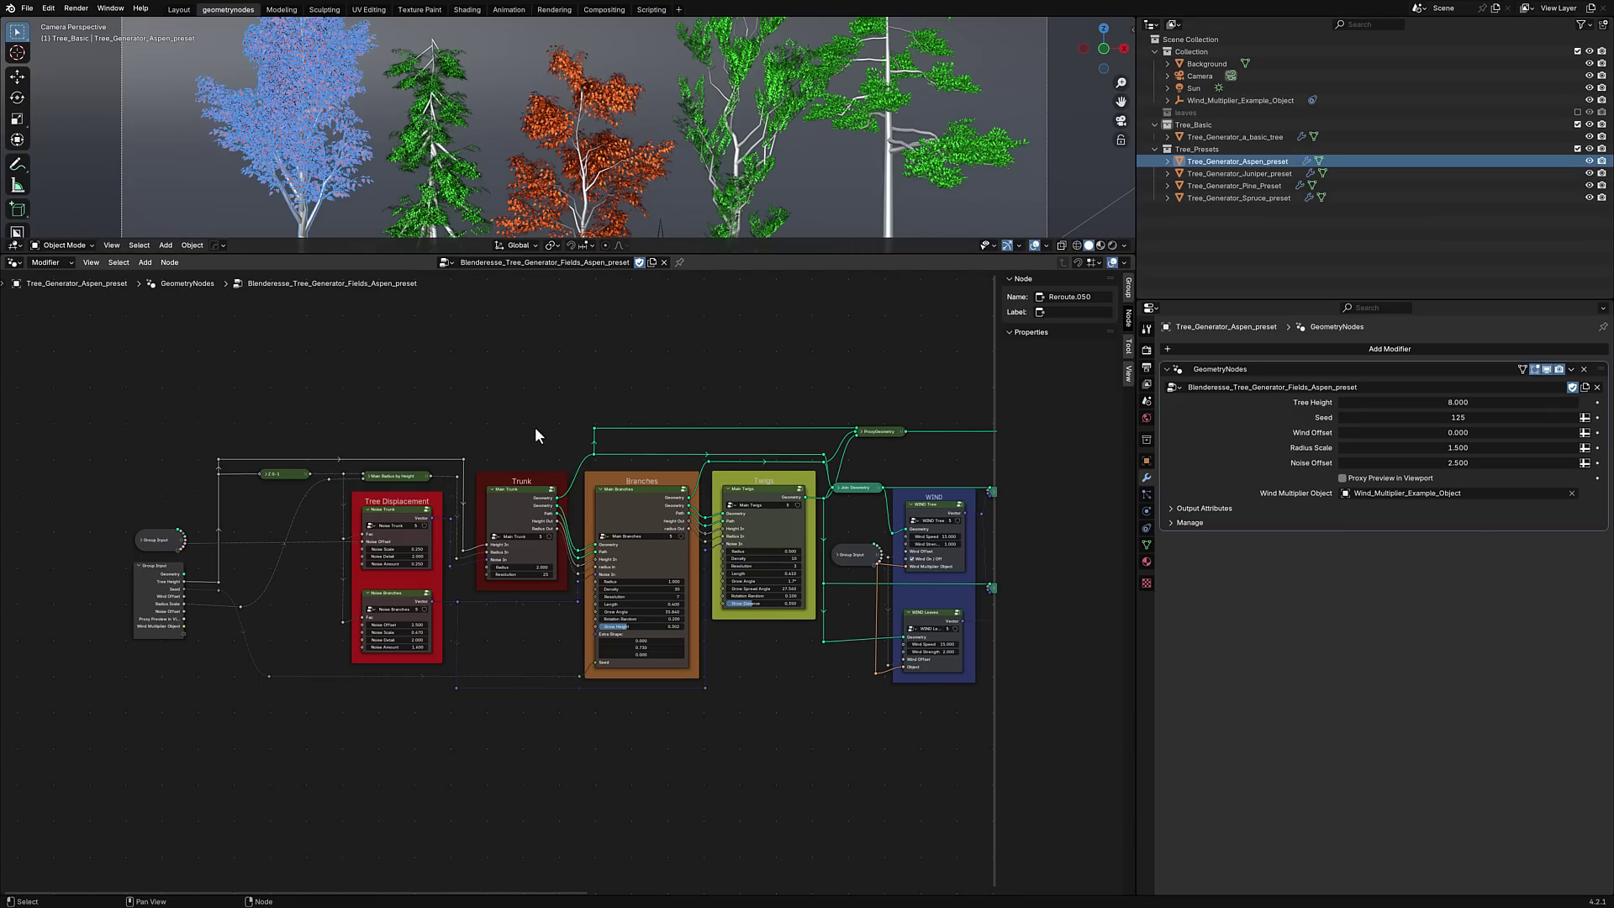
pyautogui.hotkey('alt', 'Tab')
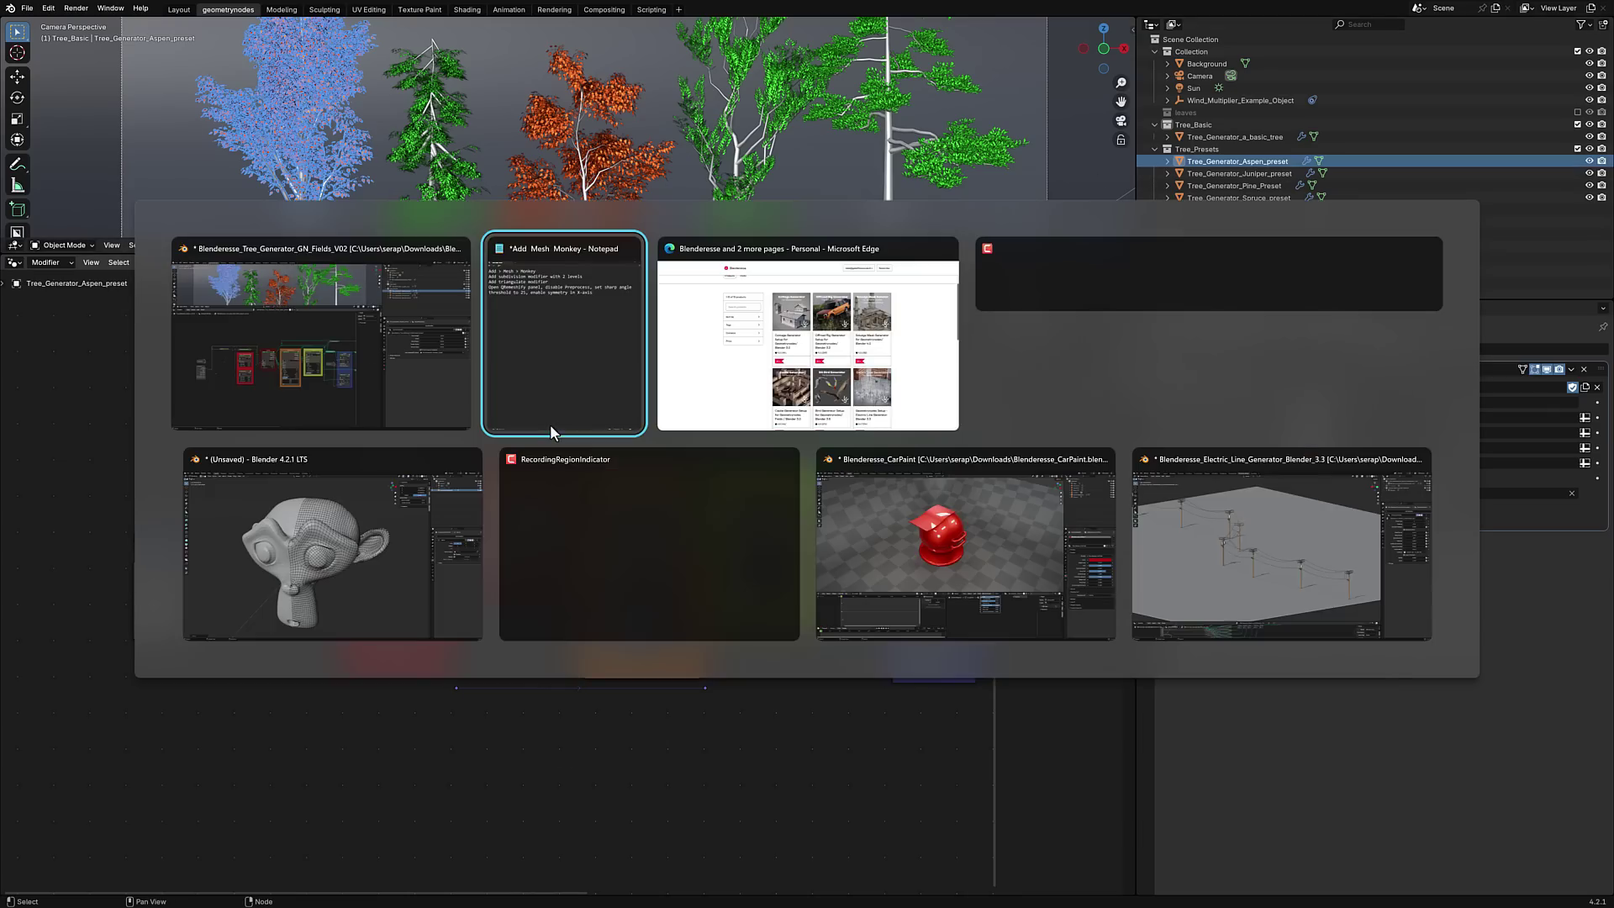
# - In the CarPaint file, view the red car-paint teapot closer from a lower angle
pyautogui.click(962, 559)
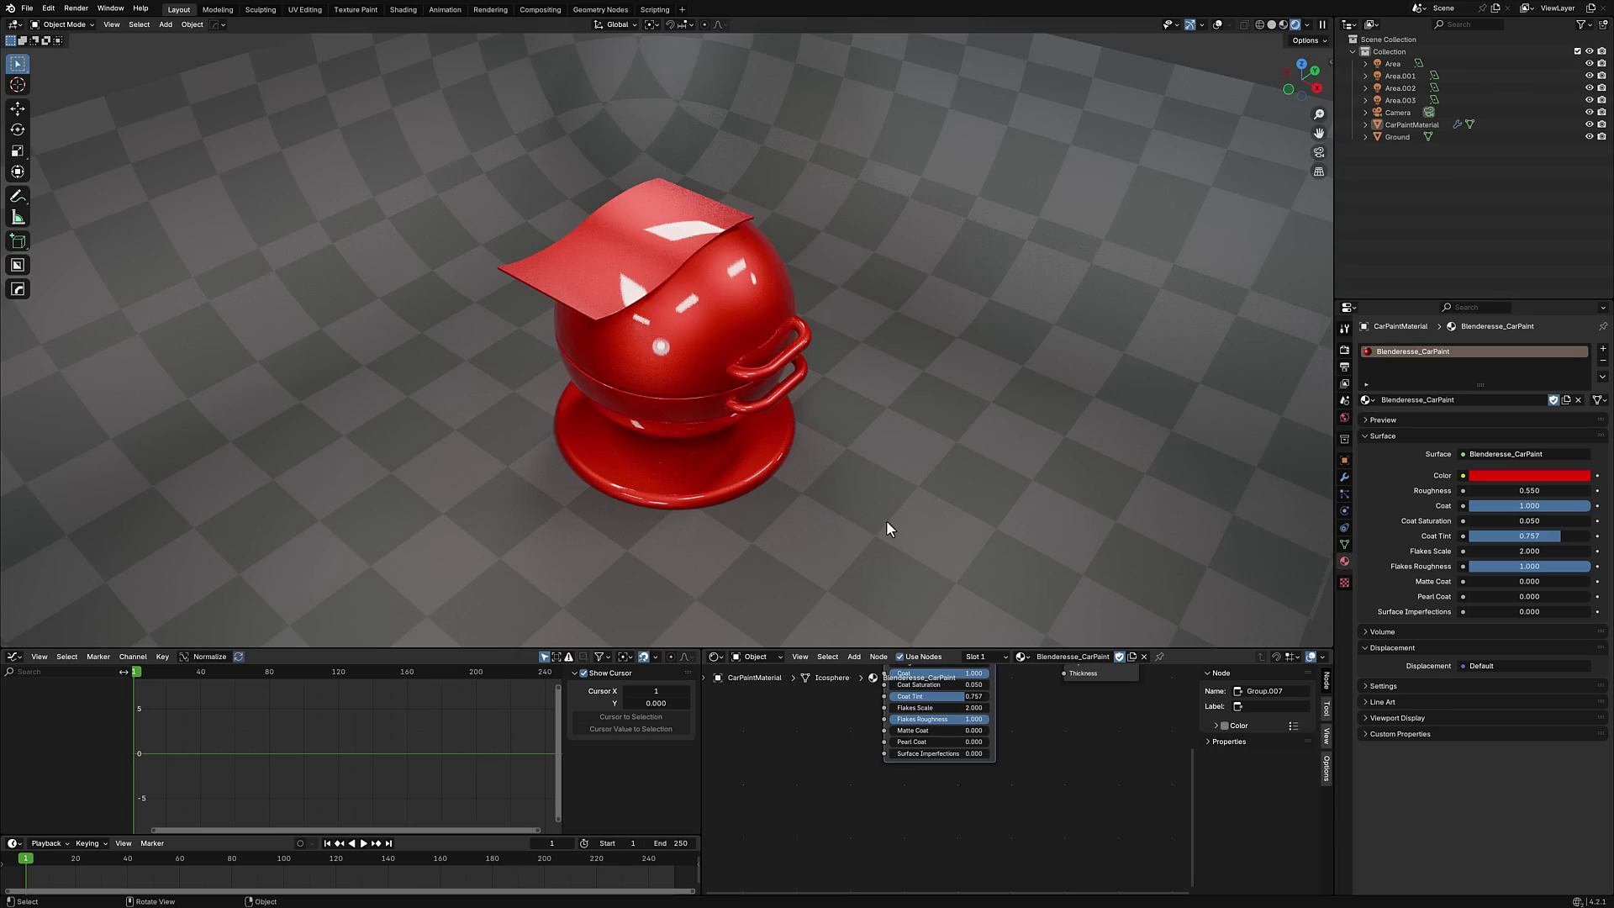
pyautogui.moveTo(759, 375); pyautogui.dragTo(779, 381, button='middle')
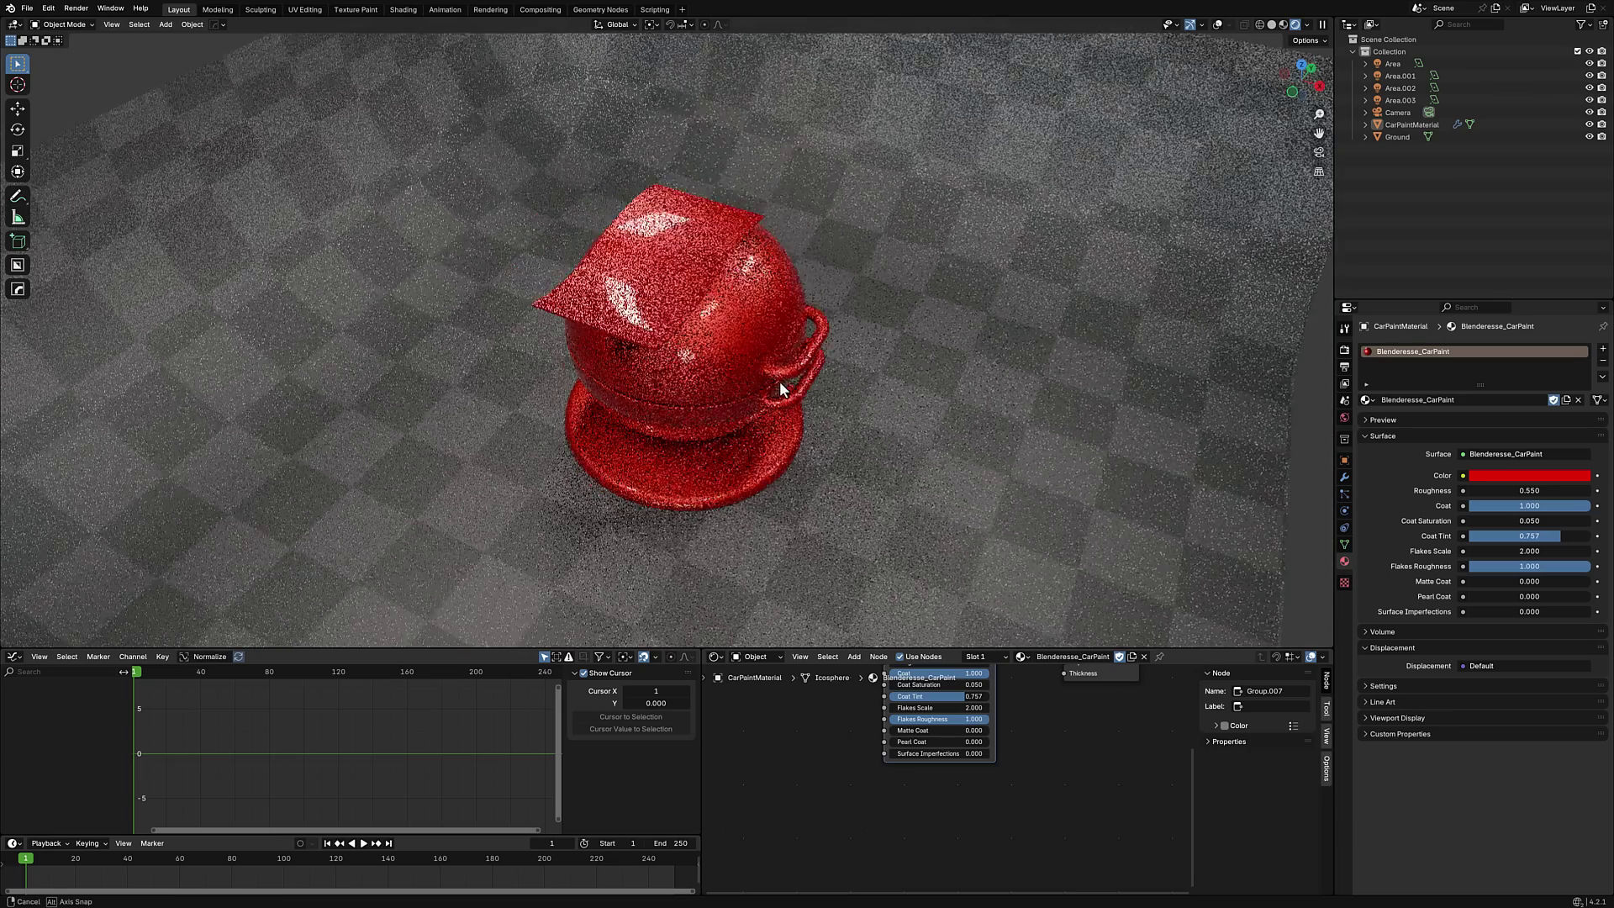
pyautogui.scroll(3, 781, 359)
pyautogui.moveTo(948, 432); pyautogui.dragTo(1051, 536, button='middle')
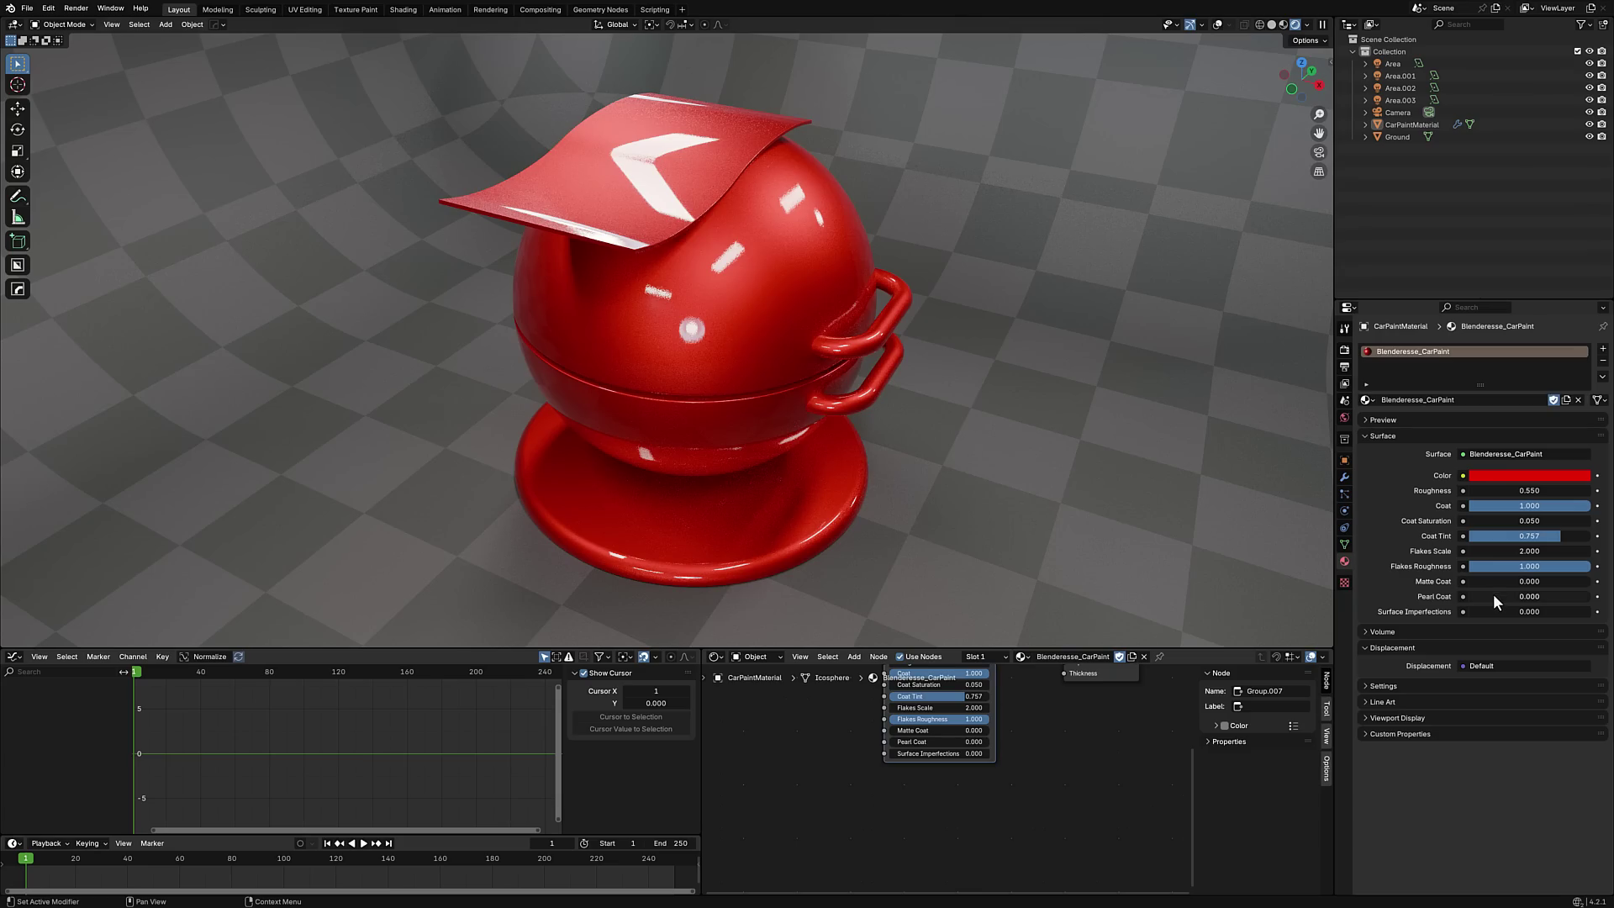
# - Set the car paint's Matte Coat to 1.000 and Pearl Coat to 0.210
pyautogui.moveTo(1493, 595); pyautogui.dragTo(1572, 595)
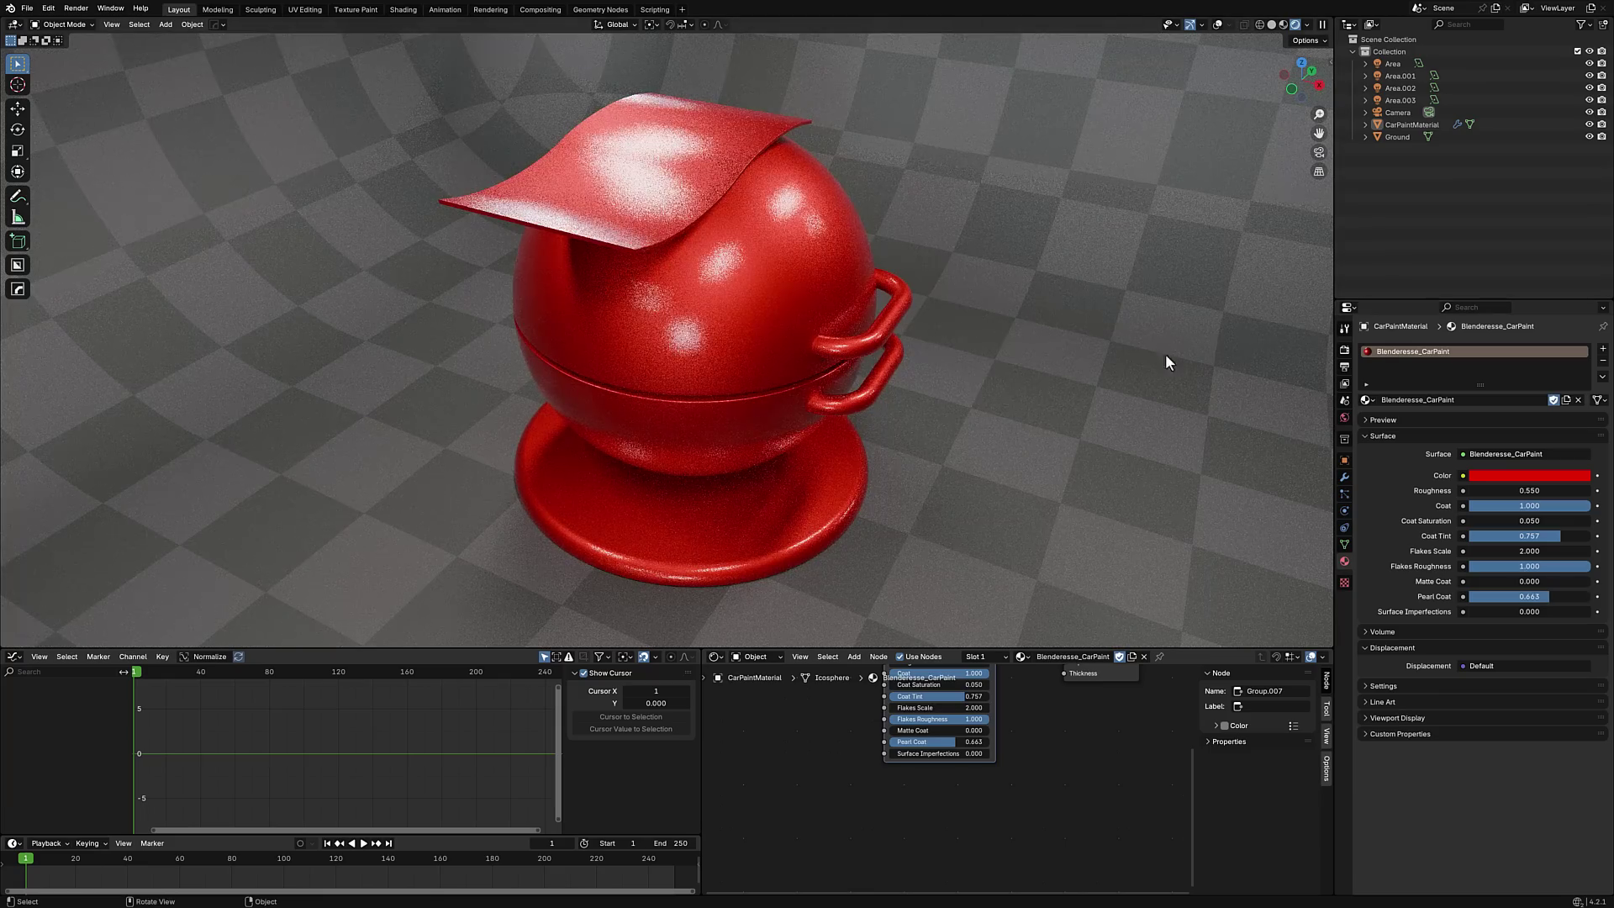
pyautogui.moveTo(1503, 582); pyautogui.dragTo(1581, 582)
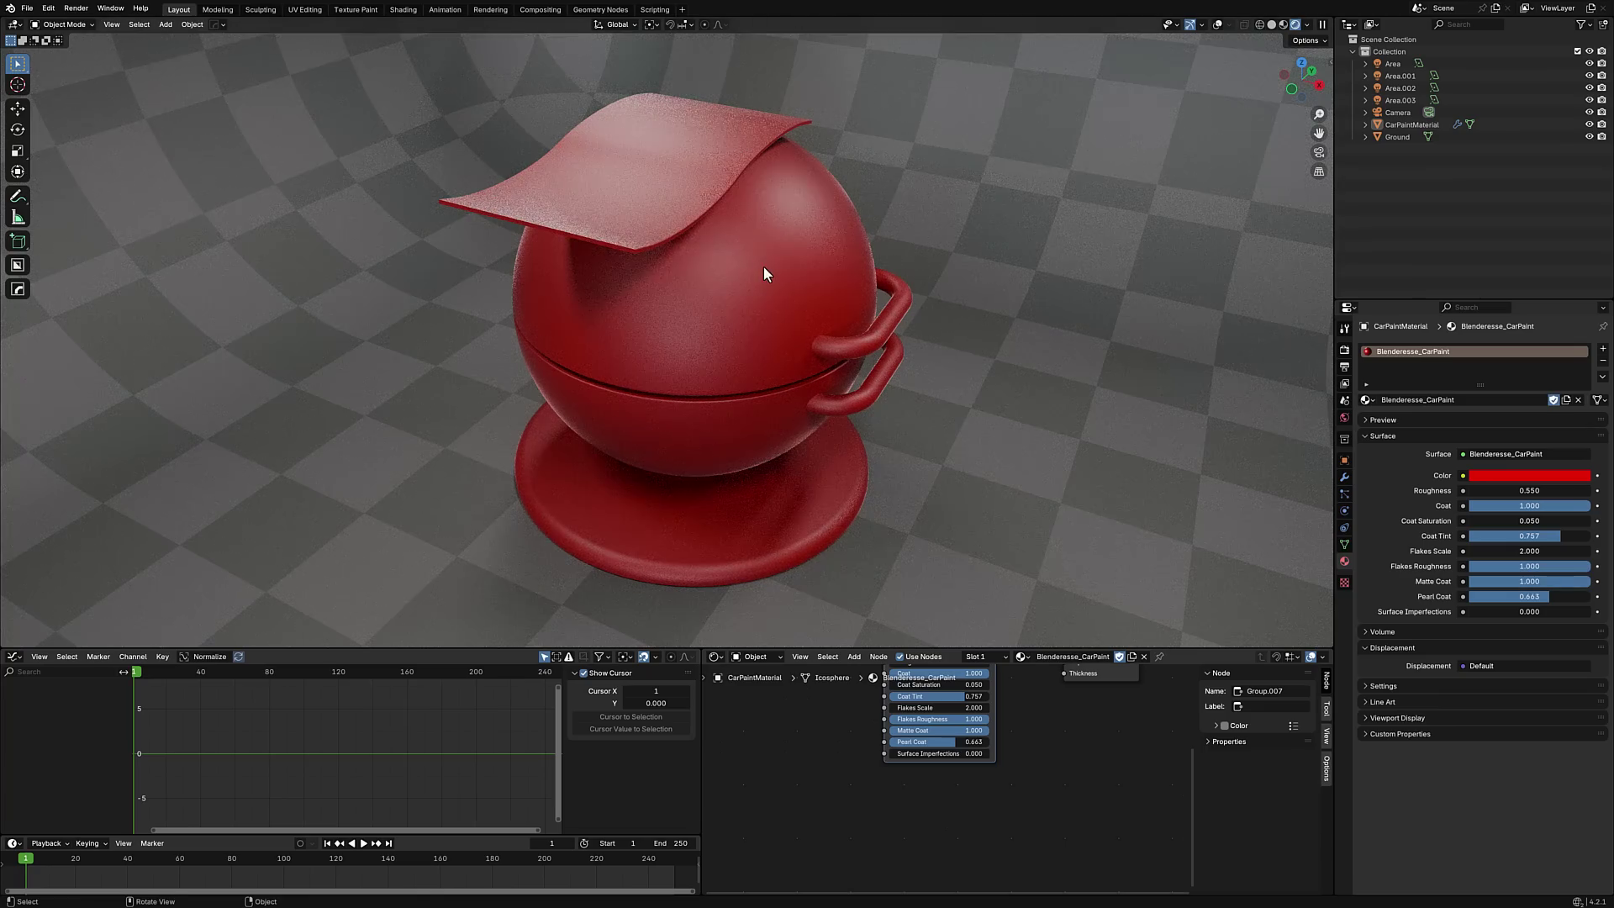
pyautogui.moveTo(1532, 596); pyautogui.dragTo(1493, 596)
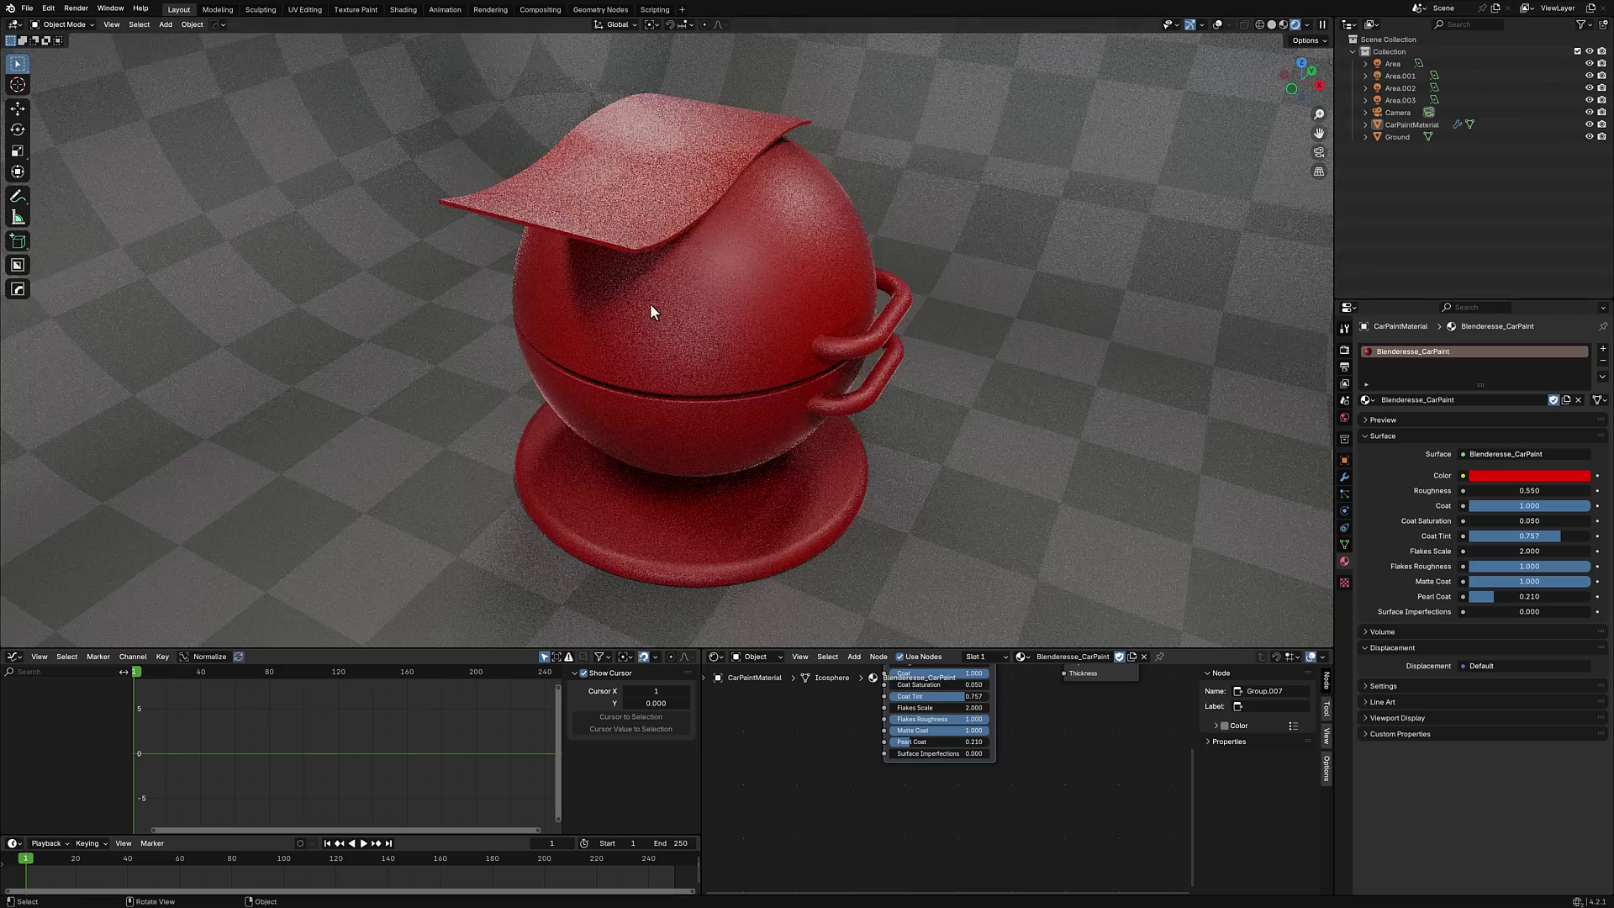
# - Change the car paint Color to near black
pyautogui.click(1527, 477)
pyautogui.moveTo(1518, 362)
pyautogui.mouseDown()
pyautogui.moveTo(1513, 380)
pyautogui.moveTo(1538, 380)
pyautogui.mouseUp()
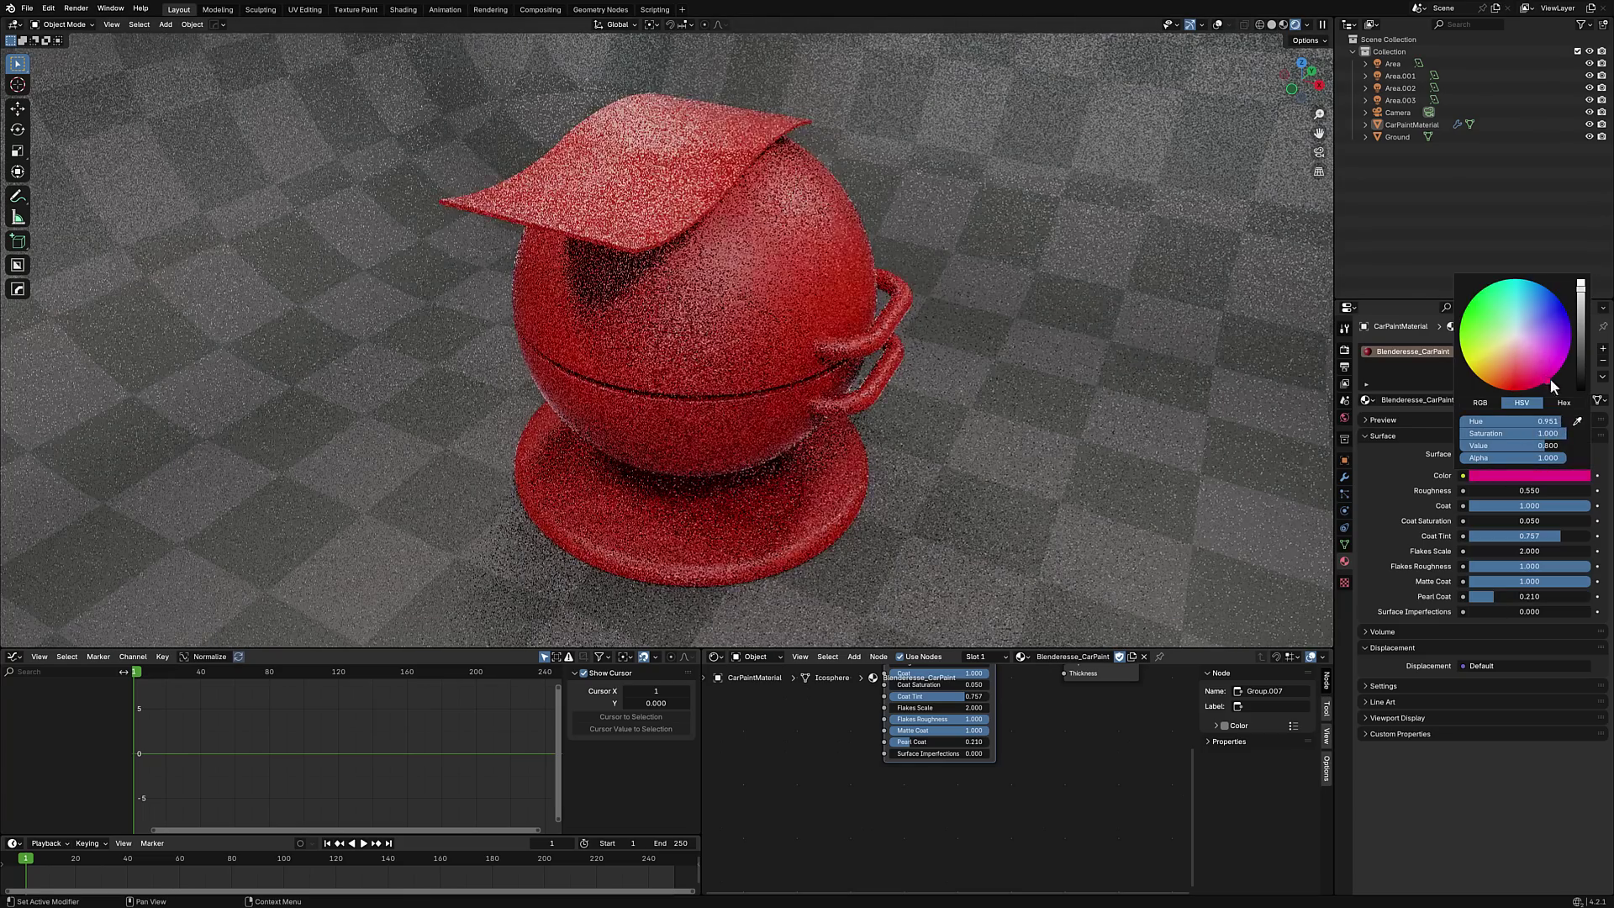
pyautogui.moveTo(1580, 290); pyautogui.dragTo(1580, 383)
pyautogui.click(1002, 326)
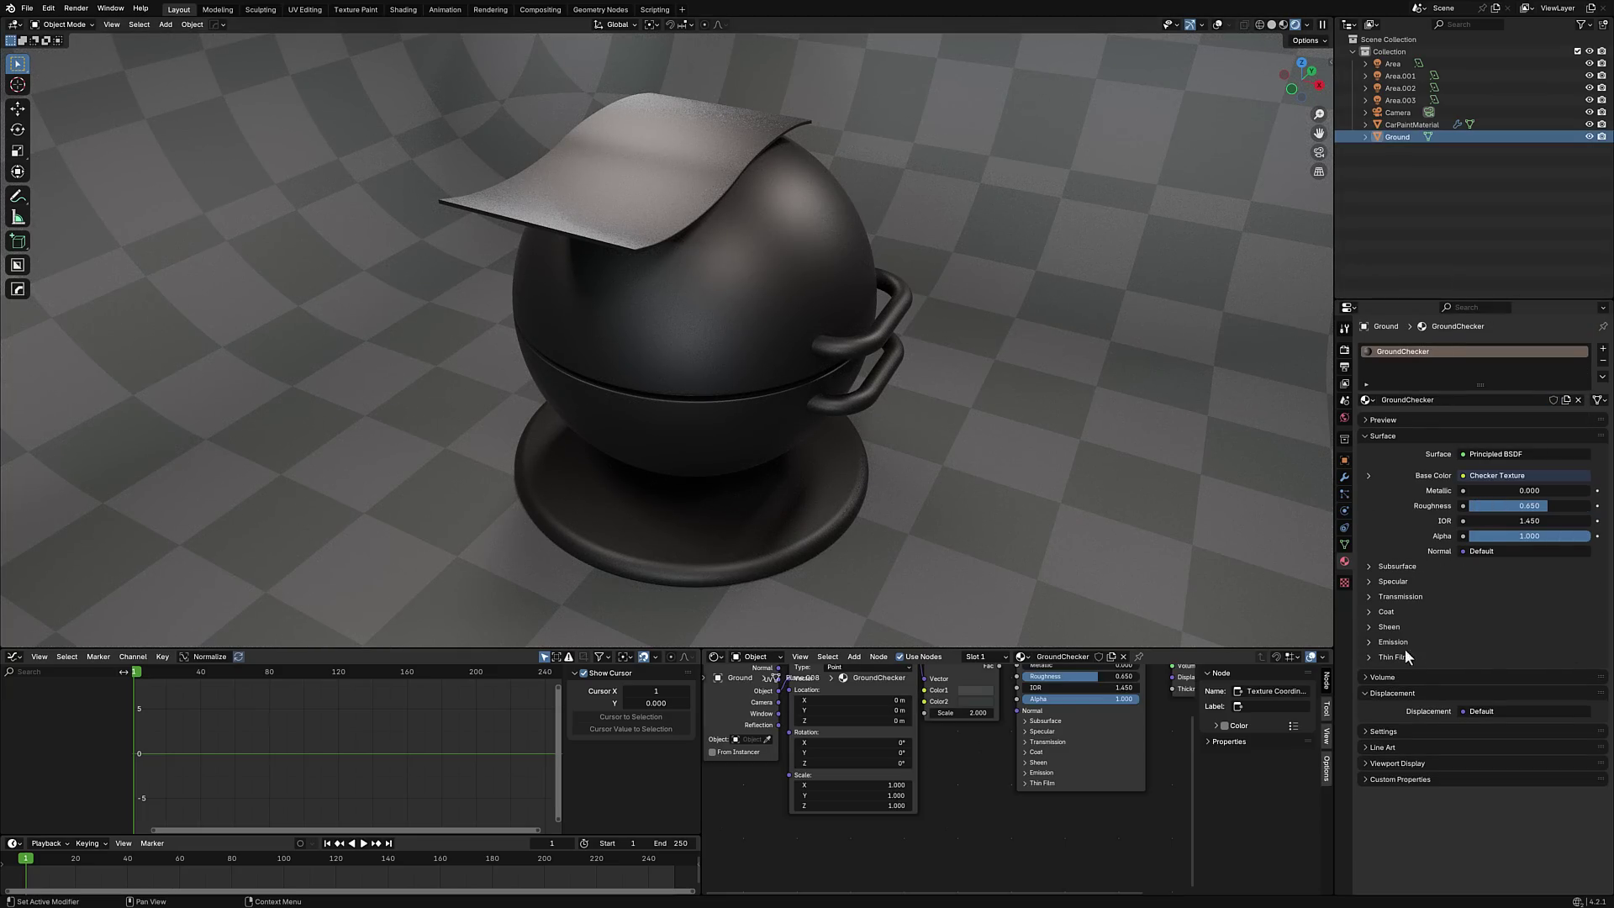
# - Zoom in on the Blenderesse_CarPaint node and set Surface Imperfections to 14.400
pyautogui.click(694, 252)
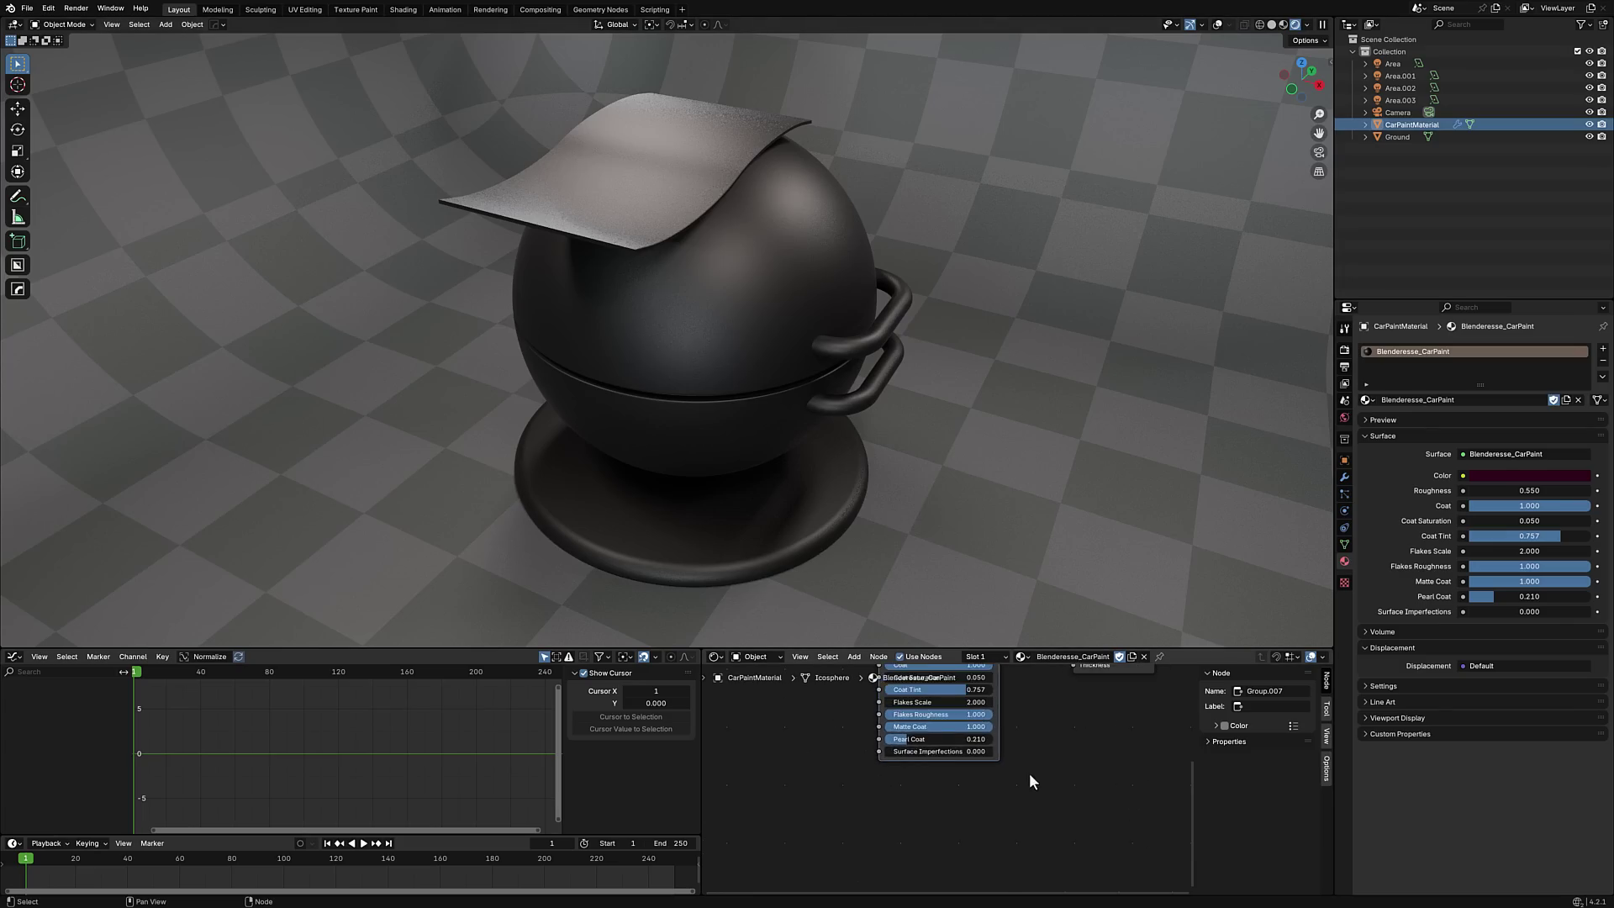
pyautogui.press('Home')
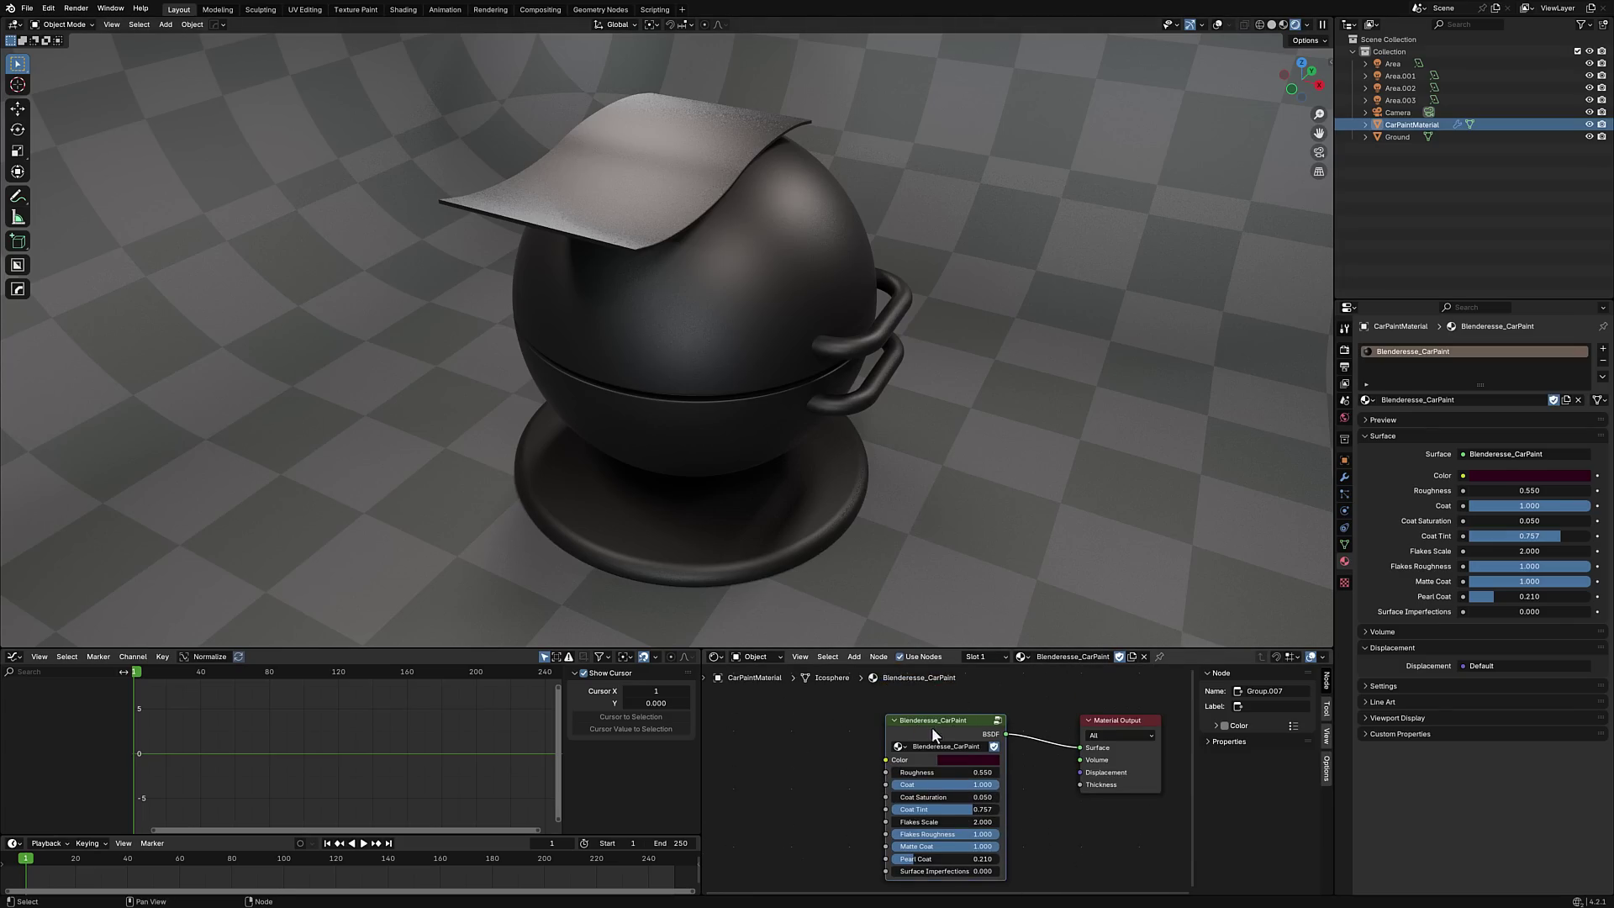
pyautogui.scroll(2, 966, 733)
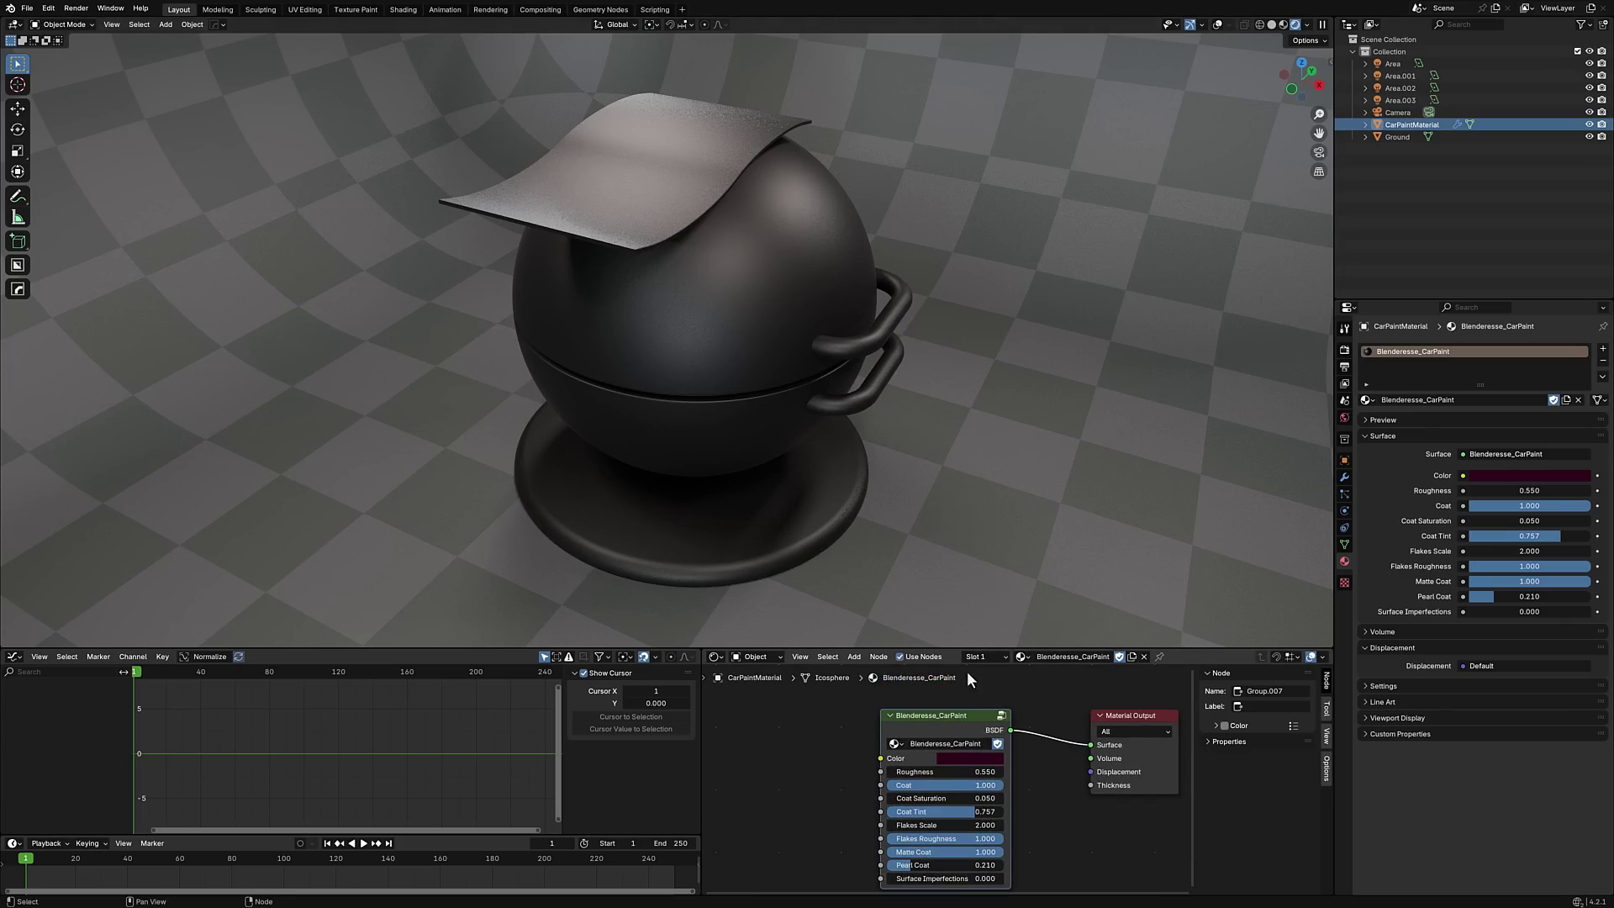
pyautogui.moveTo(973, 651); pyautogui.dragTo(959, 378)
pyautogui.scroll(3, 1046, 701)
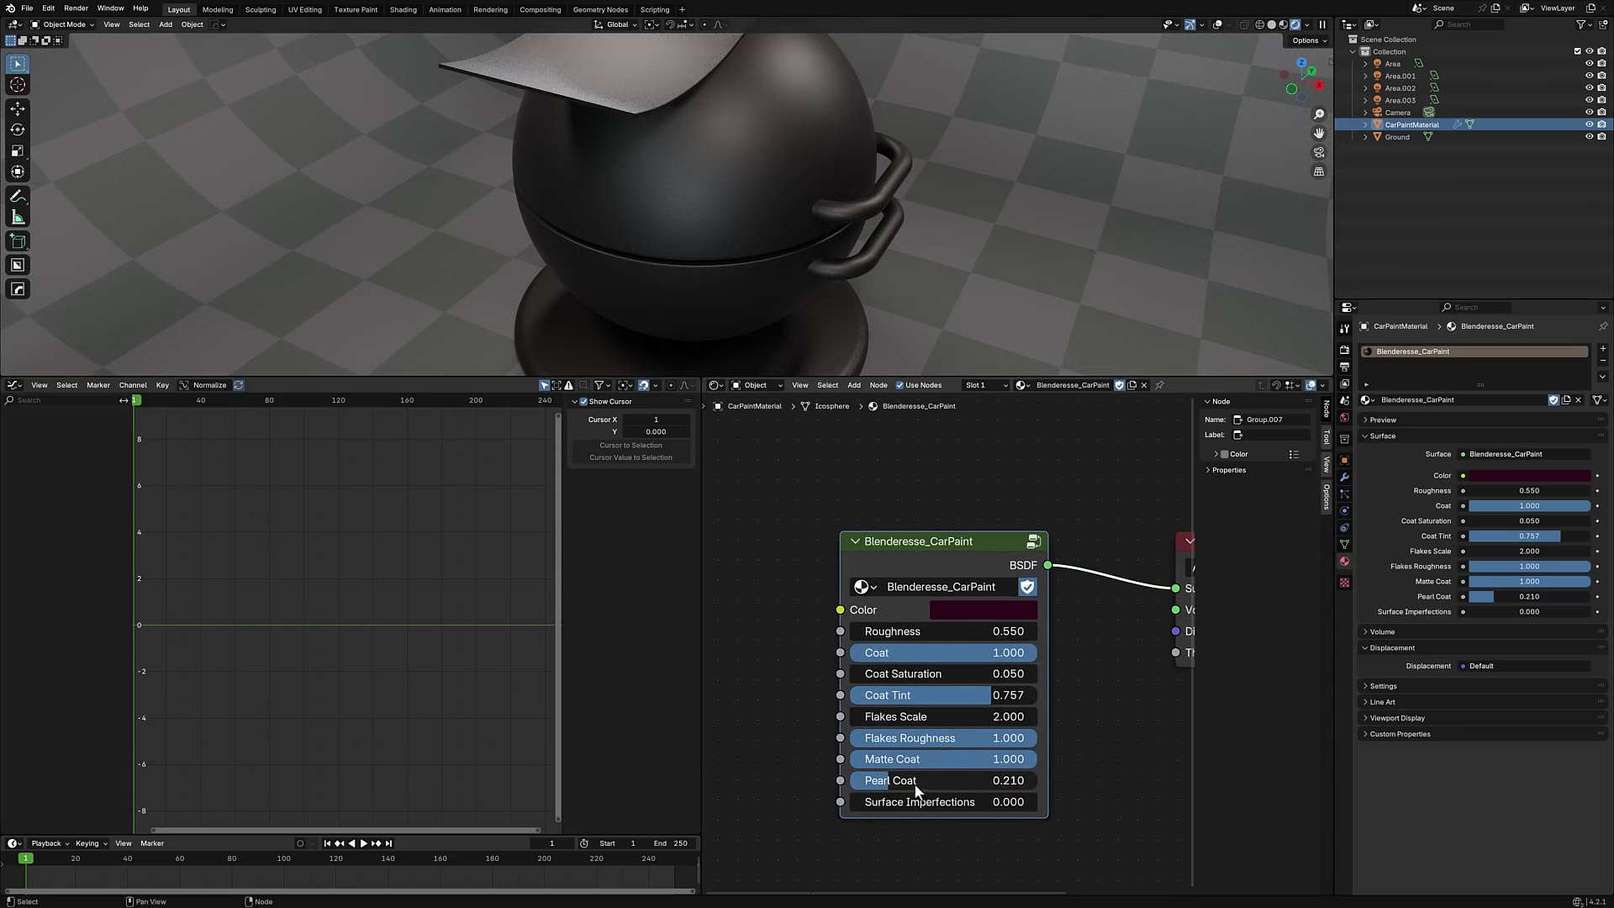
pyautogui.moveTo(928, 803); pyautogui.dragTo(967, 804)
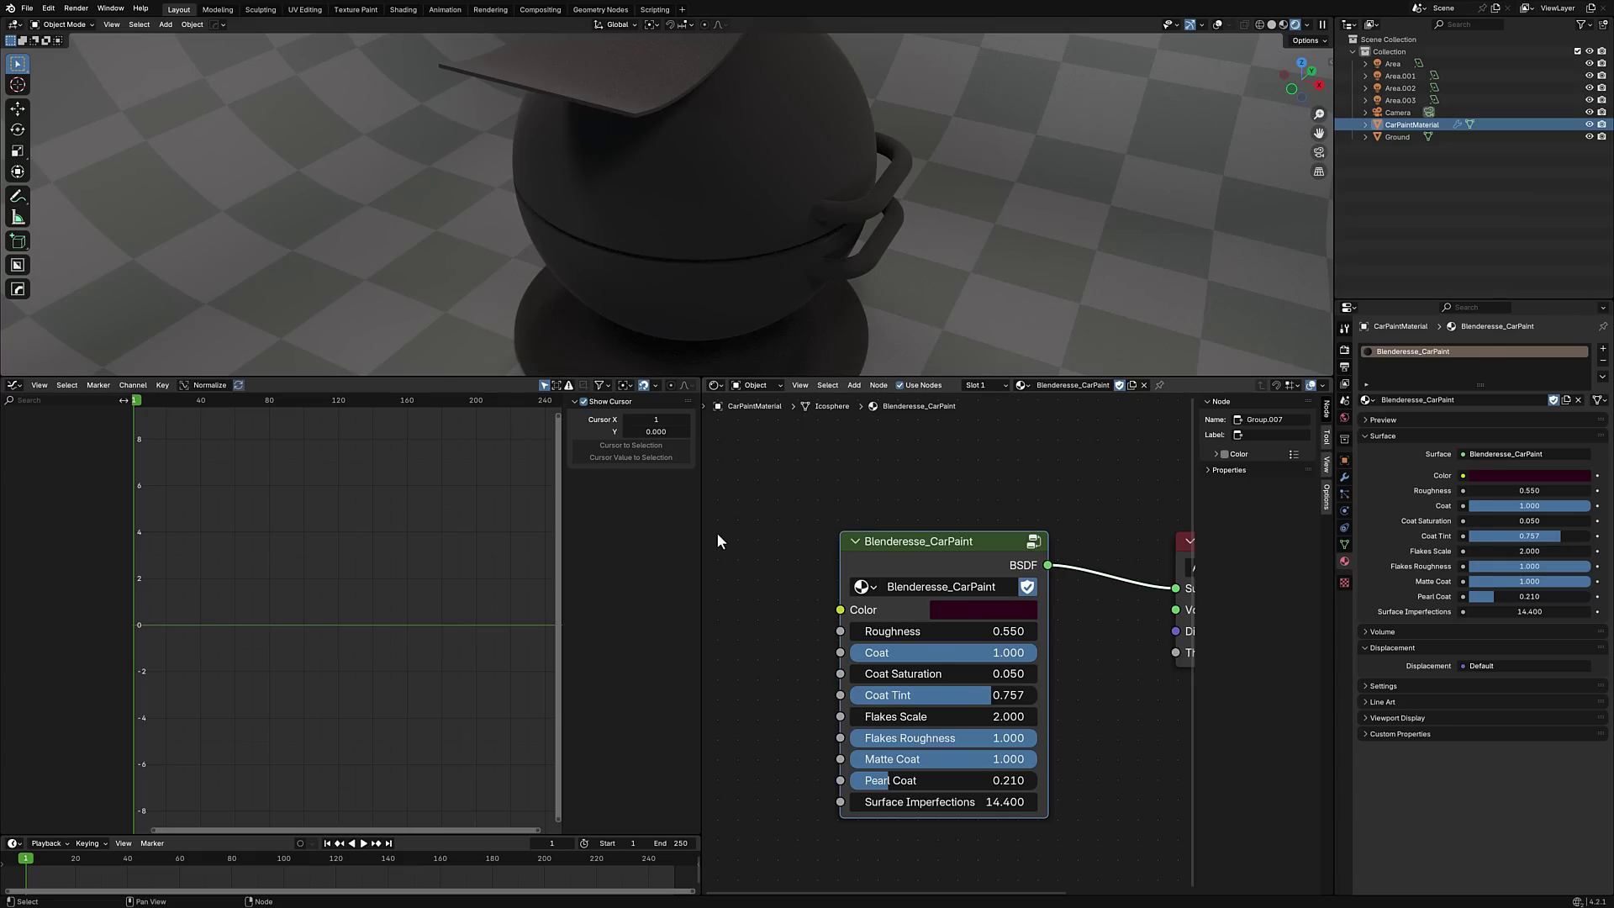
pyautogui.hotkey('alt', 'Tab')
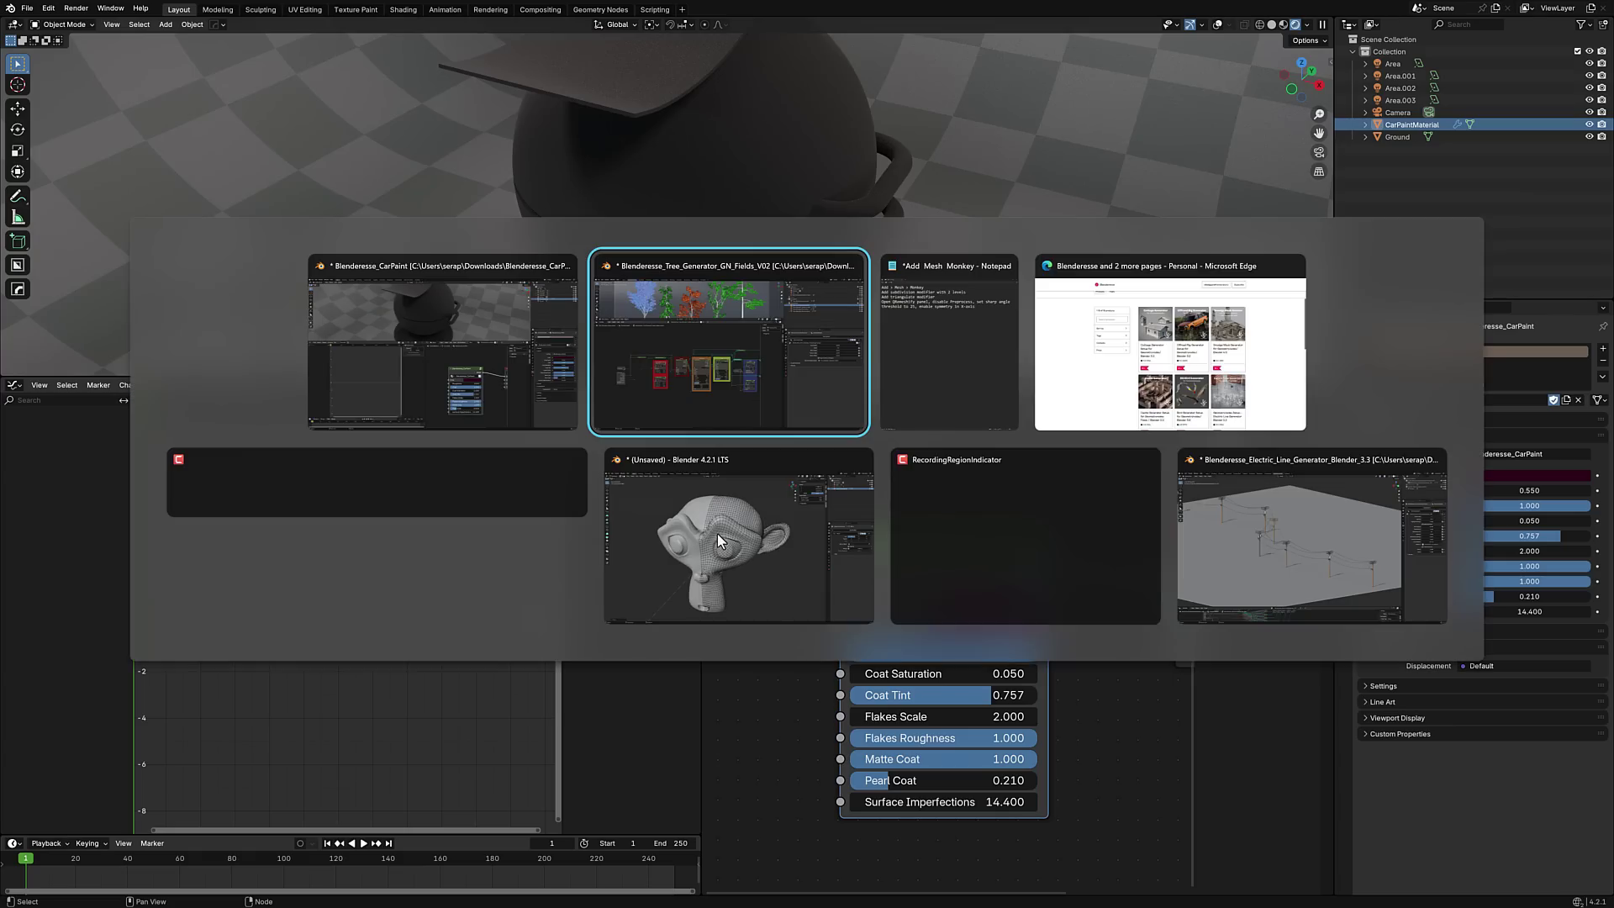
# - Switch to the Electric Line Generator file and look over its settings
pyautogui.click(1299, 527)
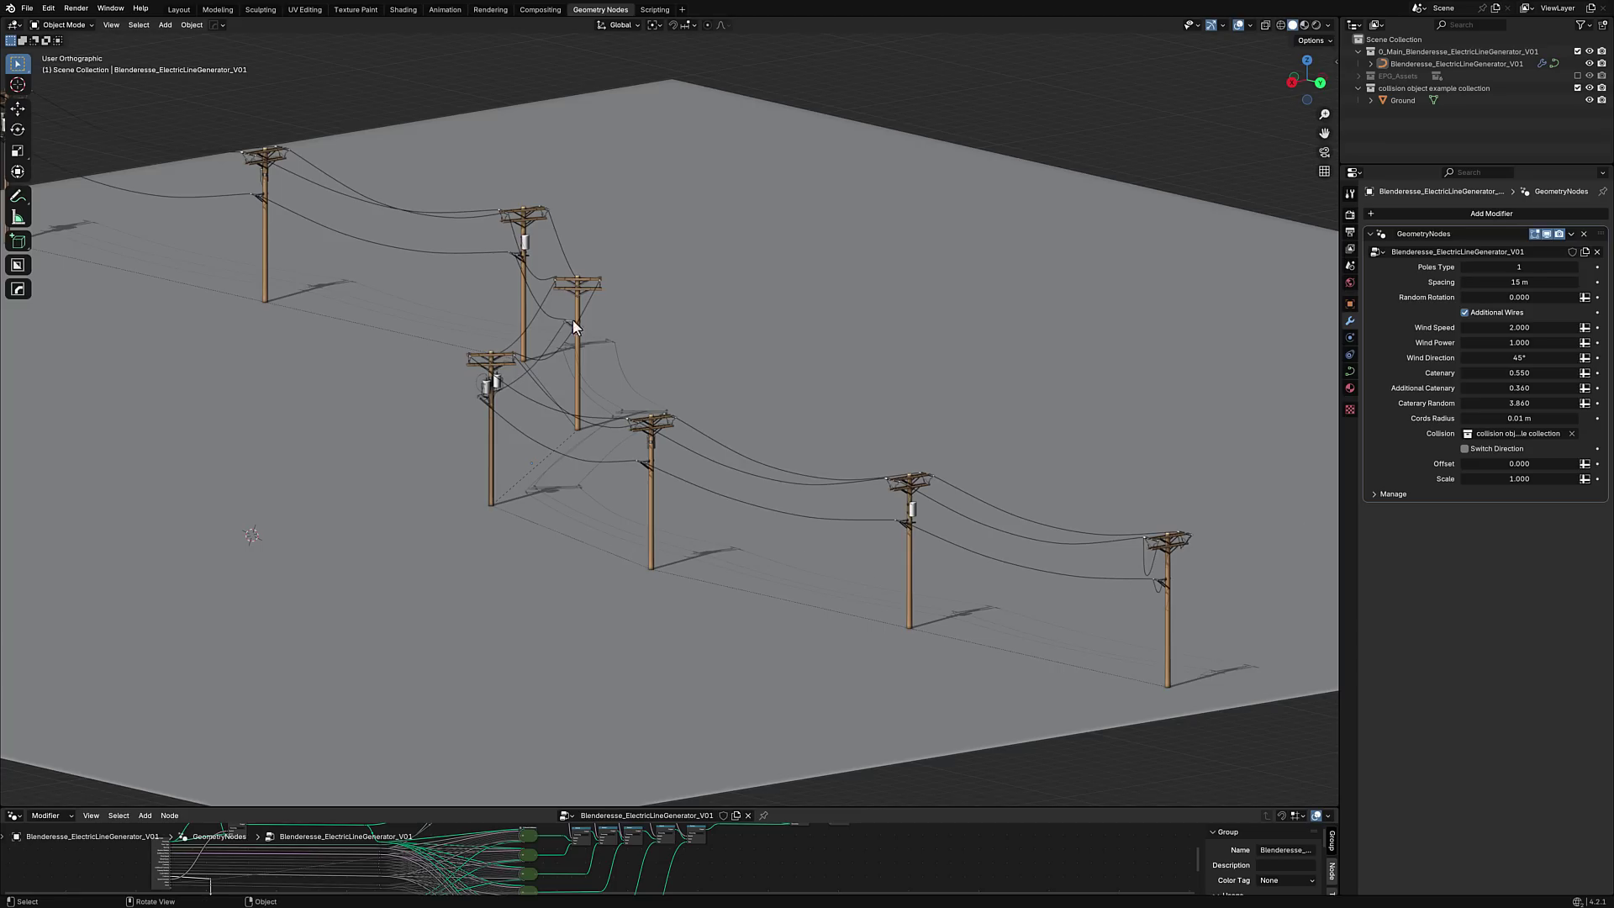
pyautogui.scroll(-2, 410, 371)
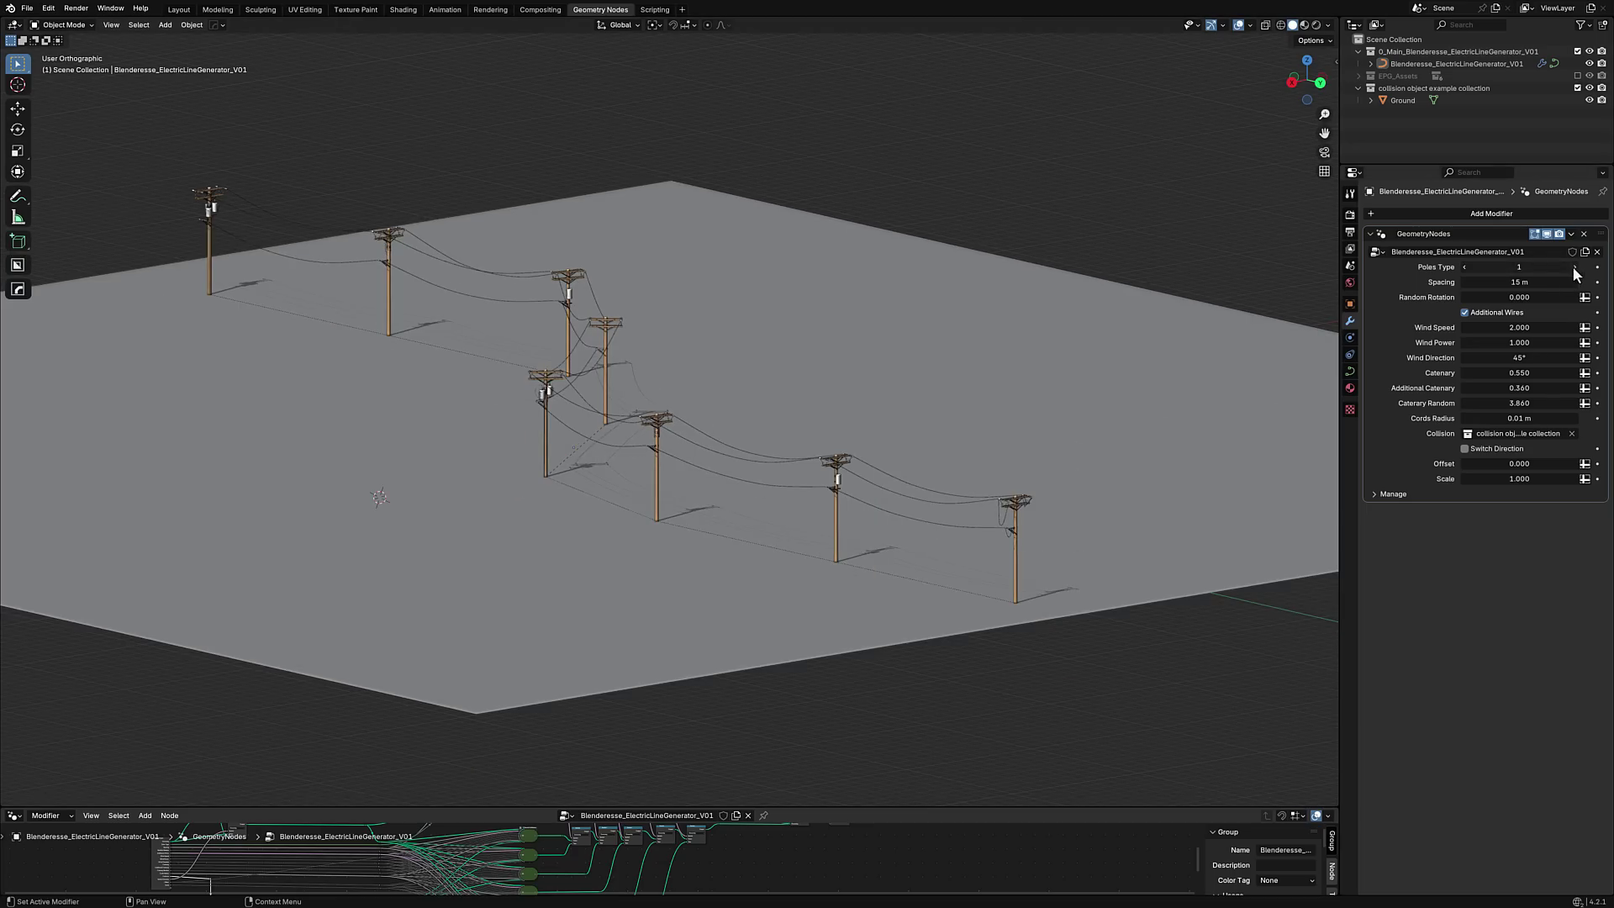
pyautogui.scroll(5, 1045, 558)
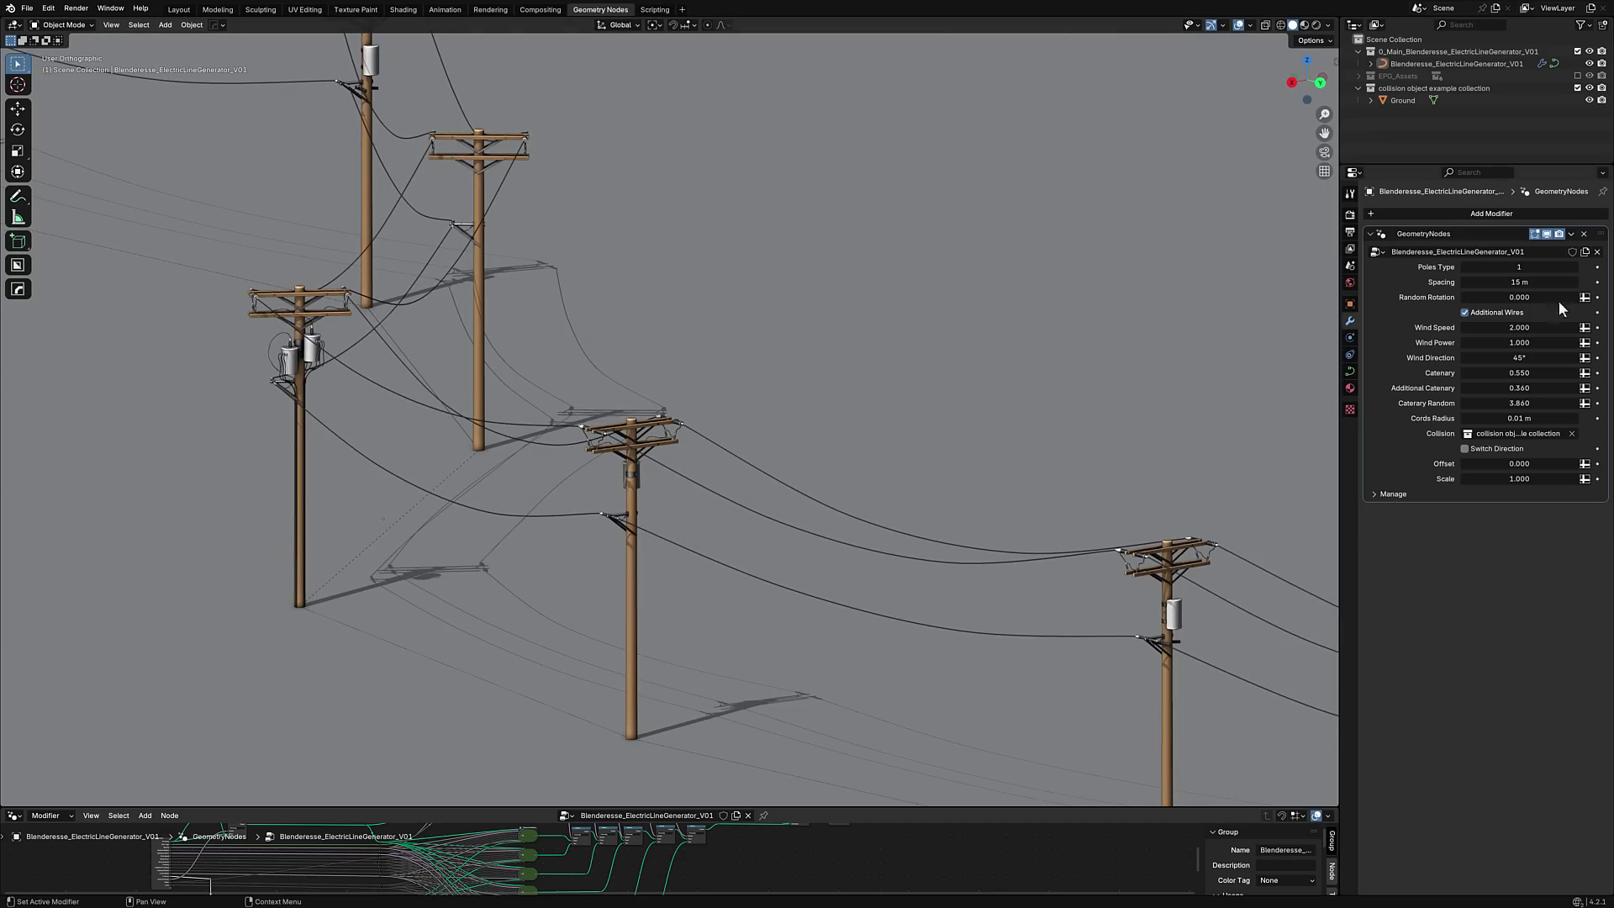
# - Step Poles Type from 1 up to 5 for larger steel lattice towers, viewing them from a new angle
pyautogui.click(1575, 267)
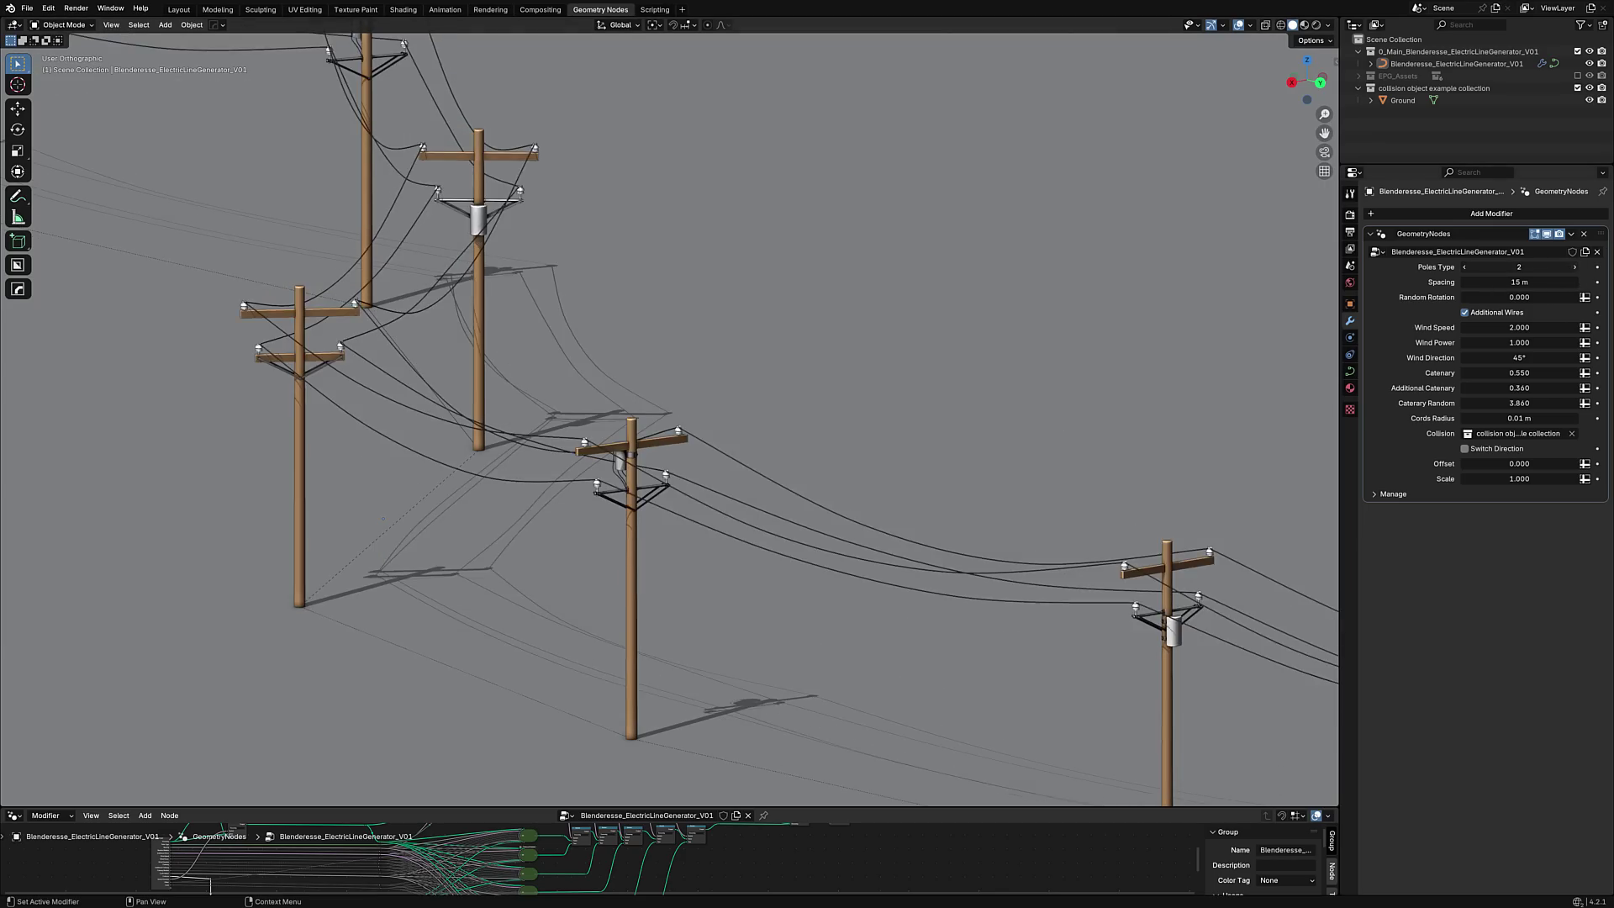
pyautogui.click(1575, 267)
pyautogui.click(1575, 268)
pyautogui.click(1575, 268)
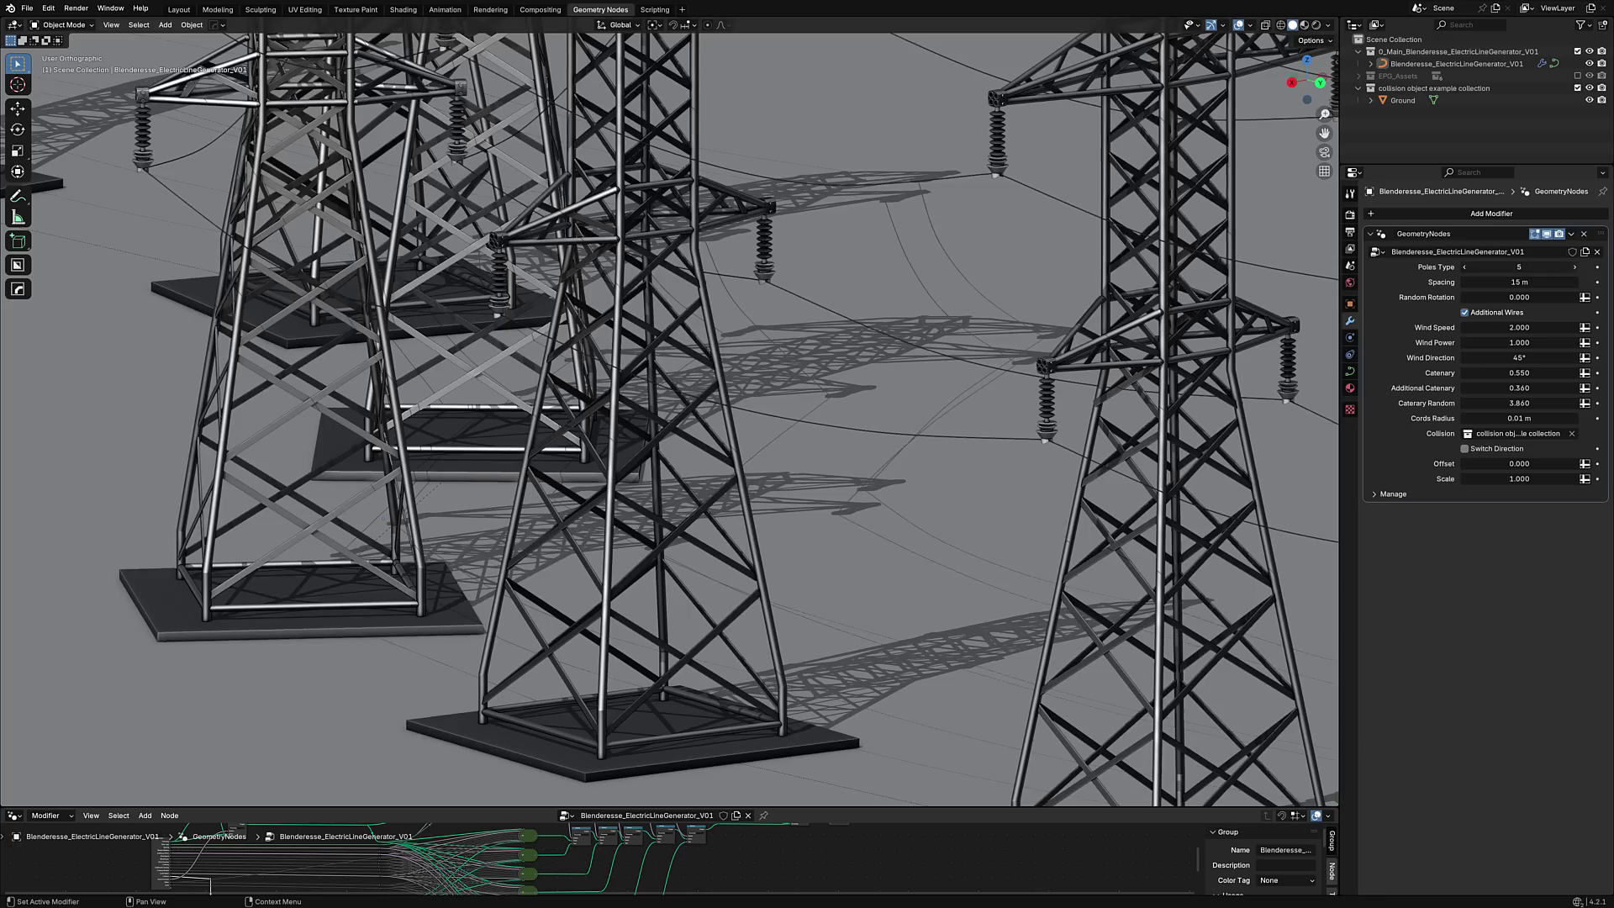
pyautogui.scroll(-10, 1164, 427)
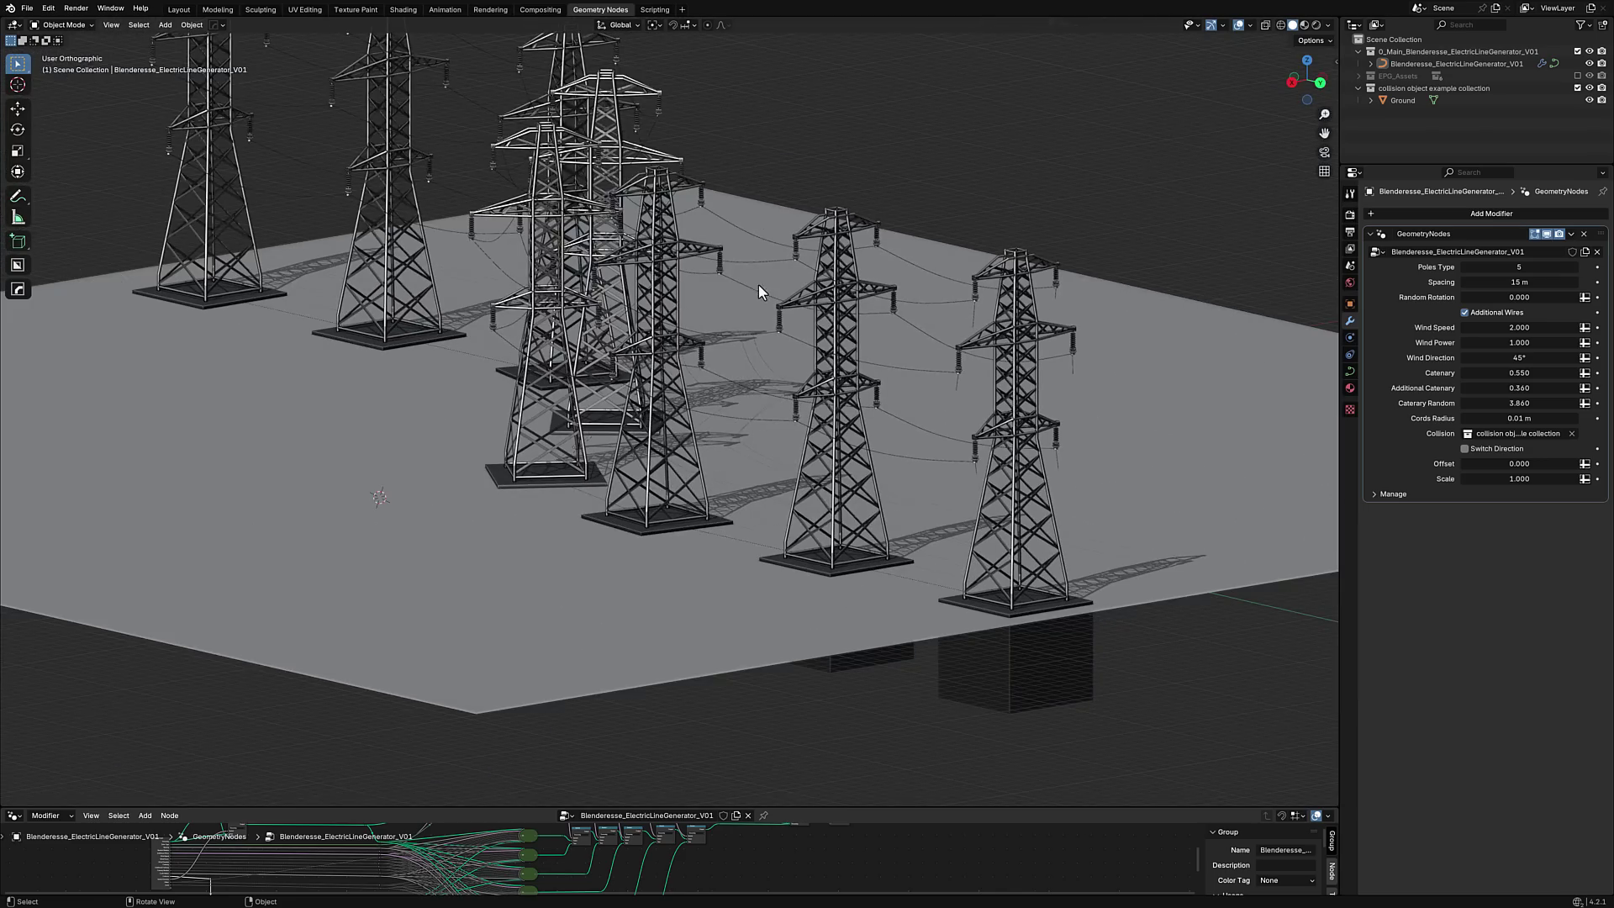
pyautogui.scroll(6, 759, 284)
pyautogui.moveTo(759, 284); pyautogui.dragTo(679, 383, button='middle')
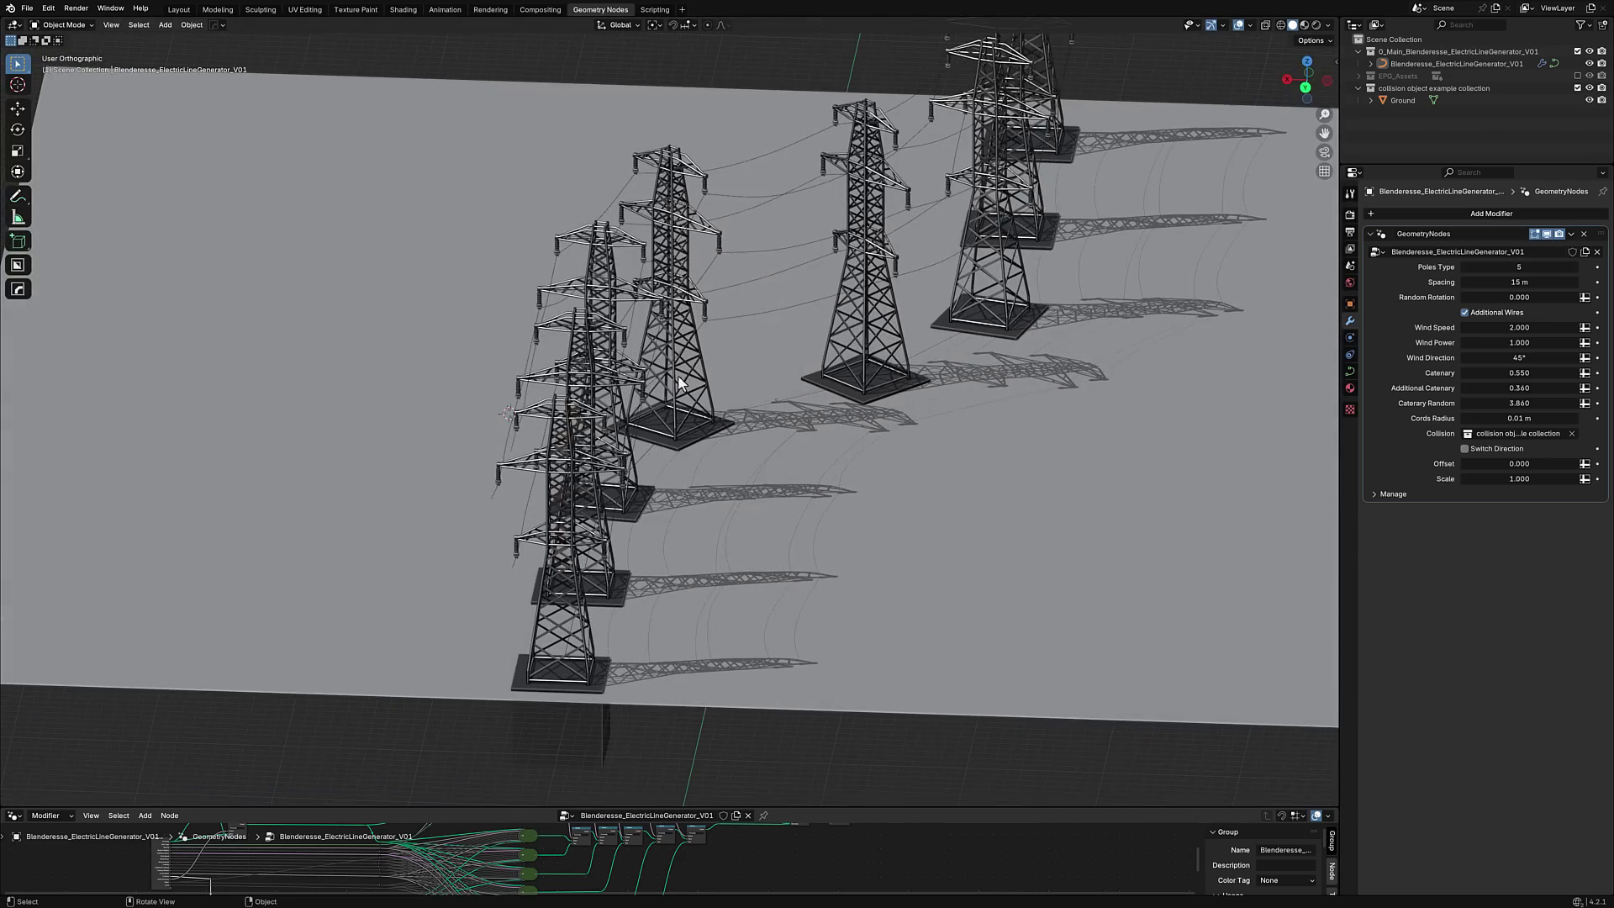
# - Spread the generator's towers to 13.8 m spacing, keeping Random Rotation at 0
pyautogui.click(611, 542)
pyautogui.moveTo(689, 522); pyautogui.dragTo(674, 487, button='middle')
pyautogui.scroll(2, 674, 488)
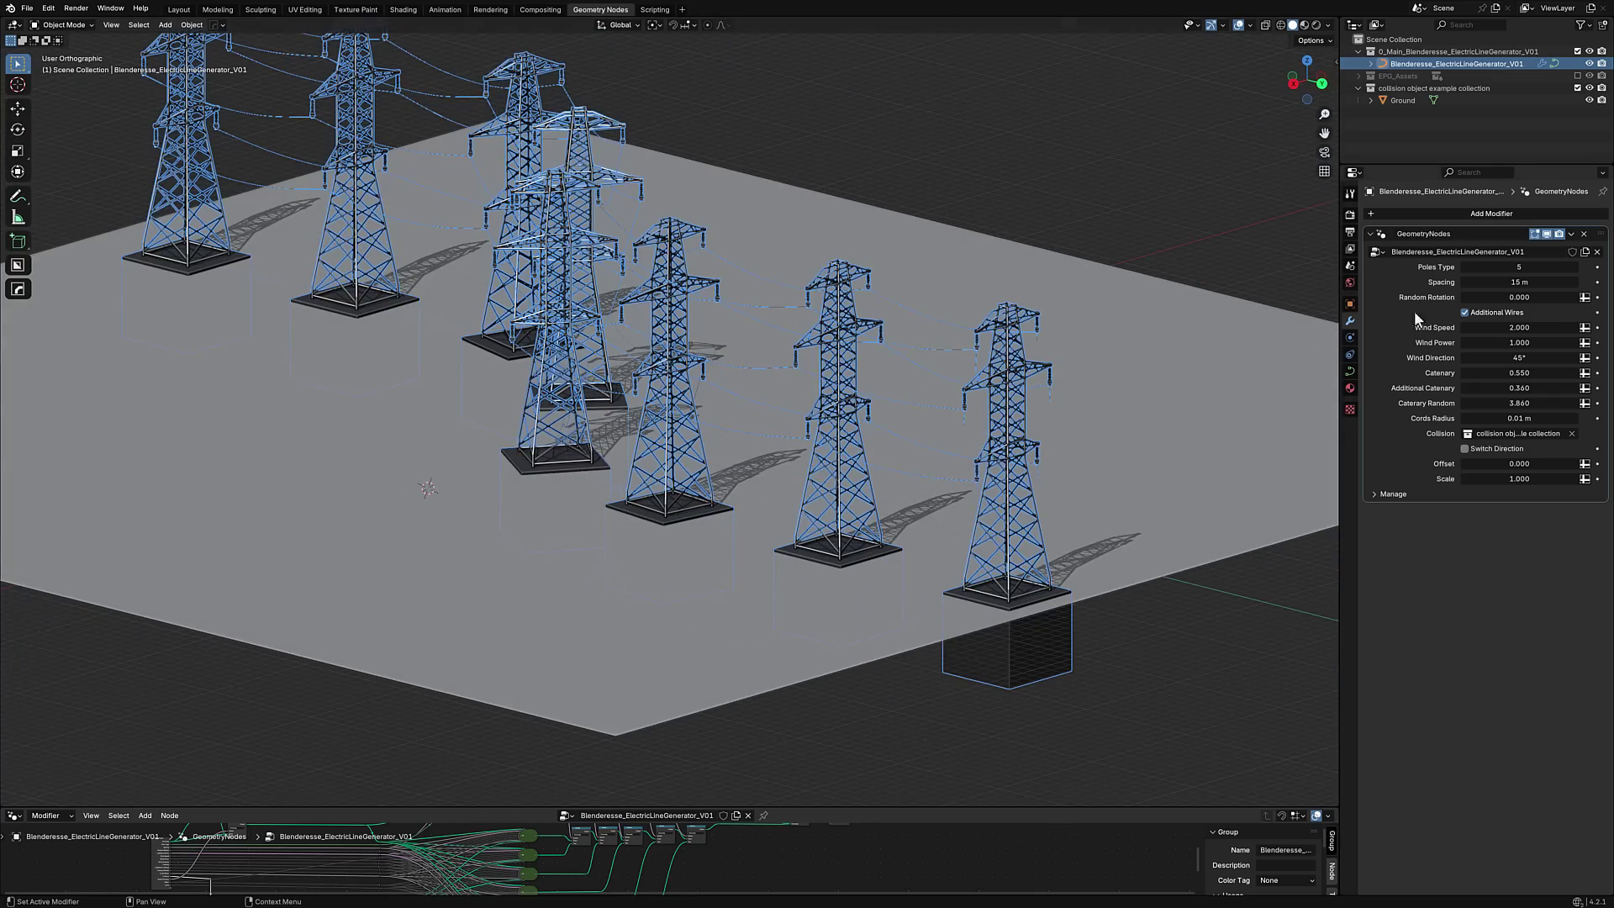
pyautogui.moveTo(1510, 282)
pyautogui.mouseDown()
pyautogui.moveTo(1547, 282)
pyautogui.moveTo(1467, 282)
pyautogui.moveTo(1534, 296)
pyautogui.mouseUp()
pyautogui.hotkey('ctrl', 'z')
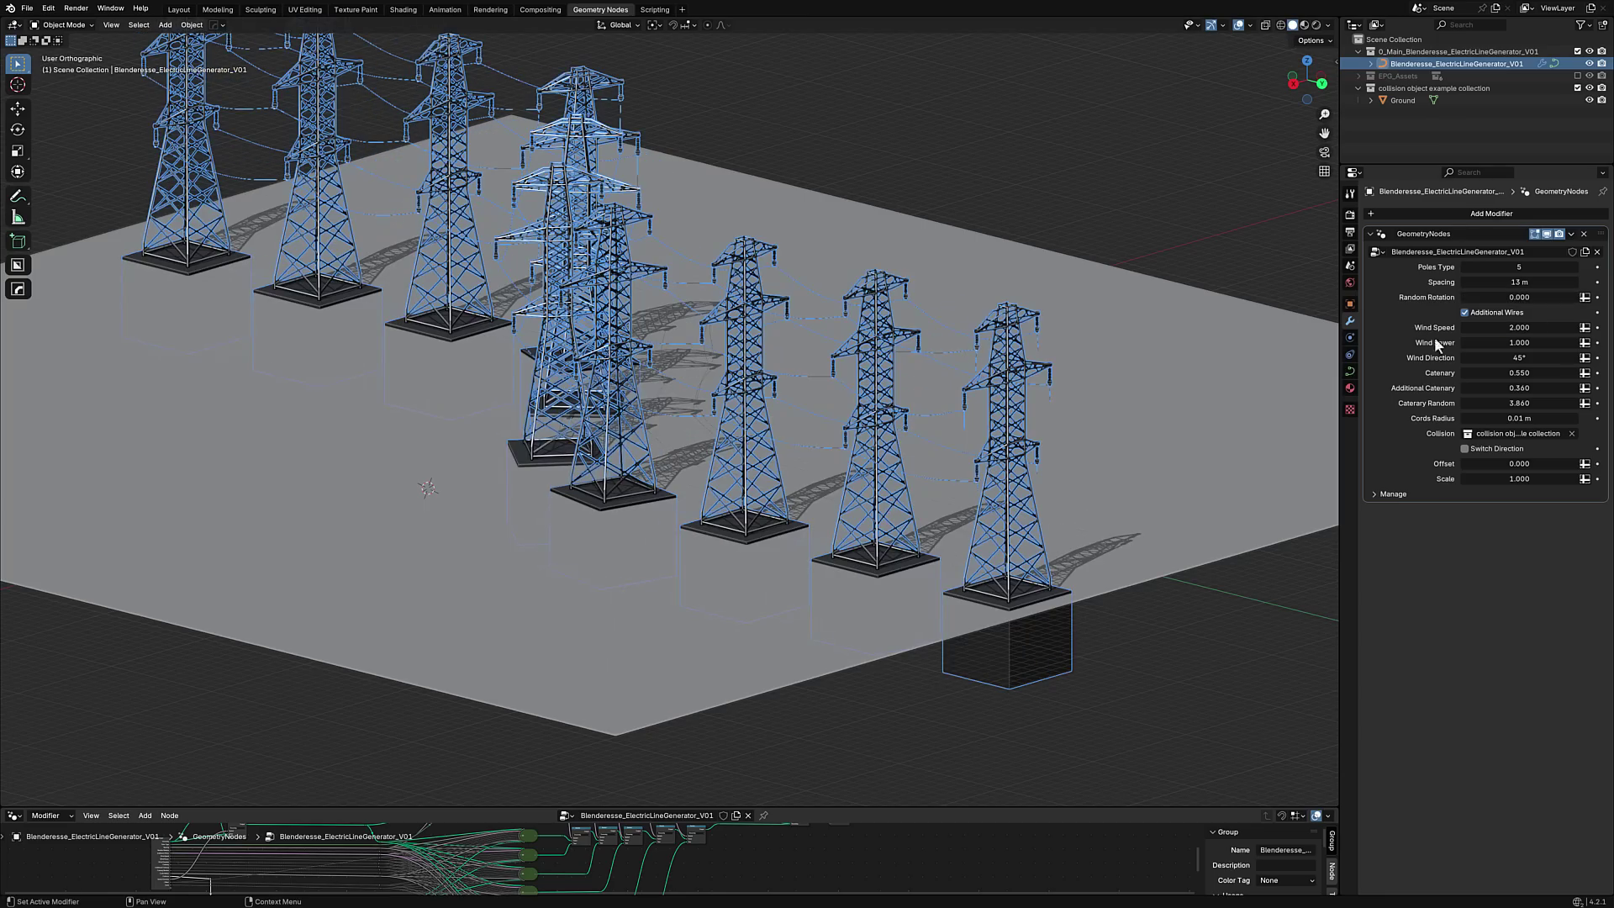
# - Raise Wind Speed to 2.420 and view the towers from a low side angle
pyautogui.moveTo(1514, 331); pyautogui.dragTo(1551, 342)
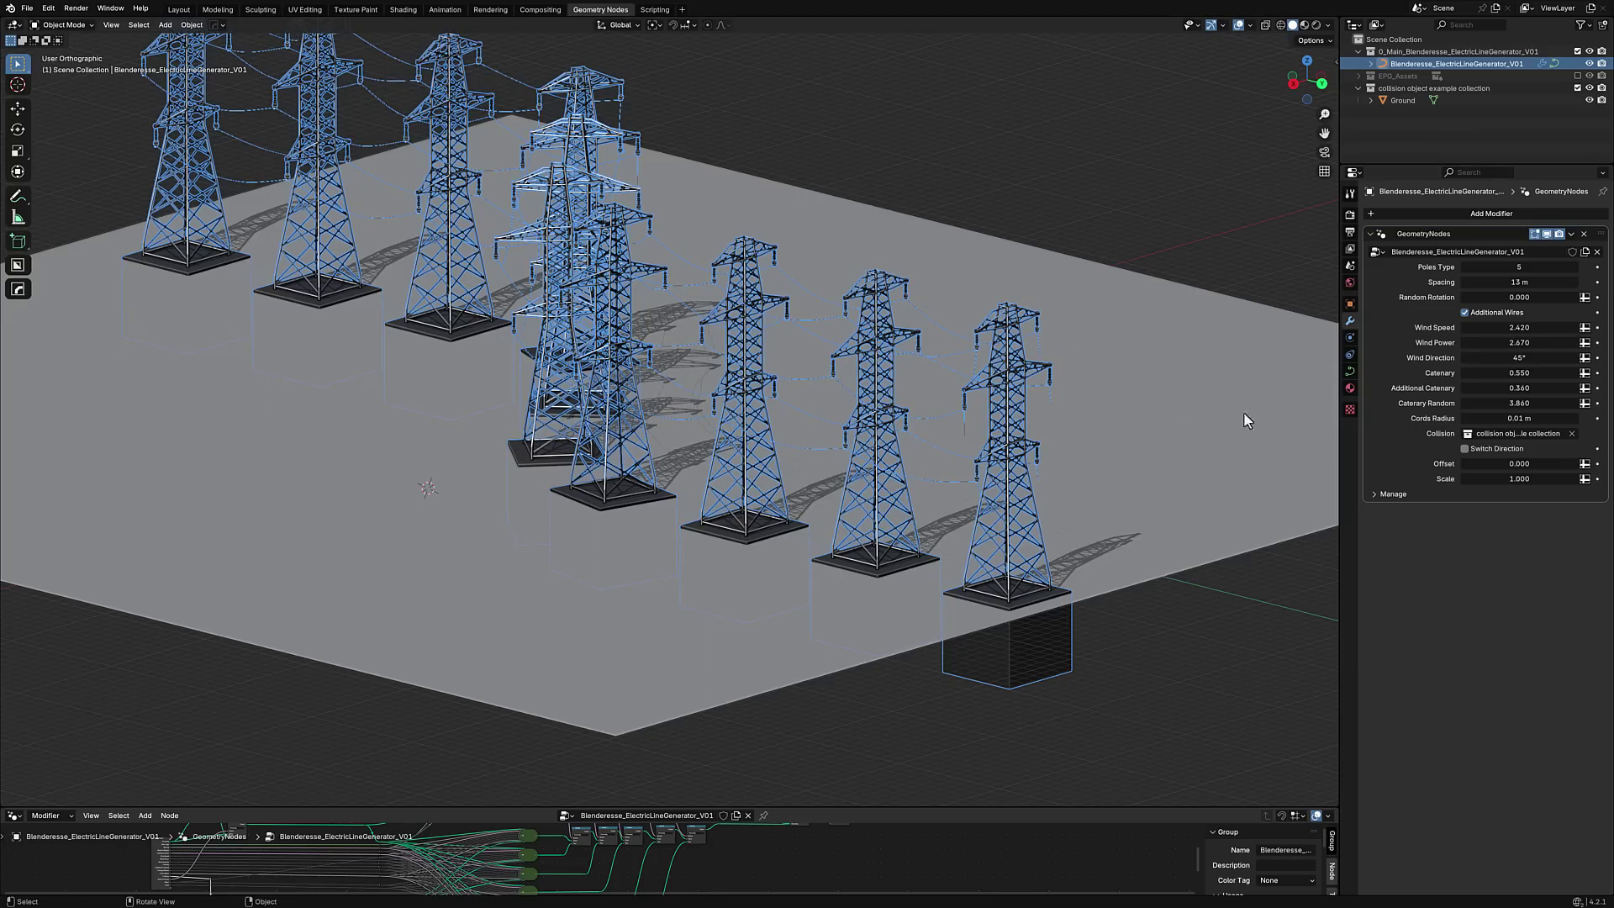
pyautogui.scroll(-2, 950, 370)
pyautogui.moveTo(732, 349); pyautogui.dragTo(841, 647, button='middle')
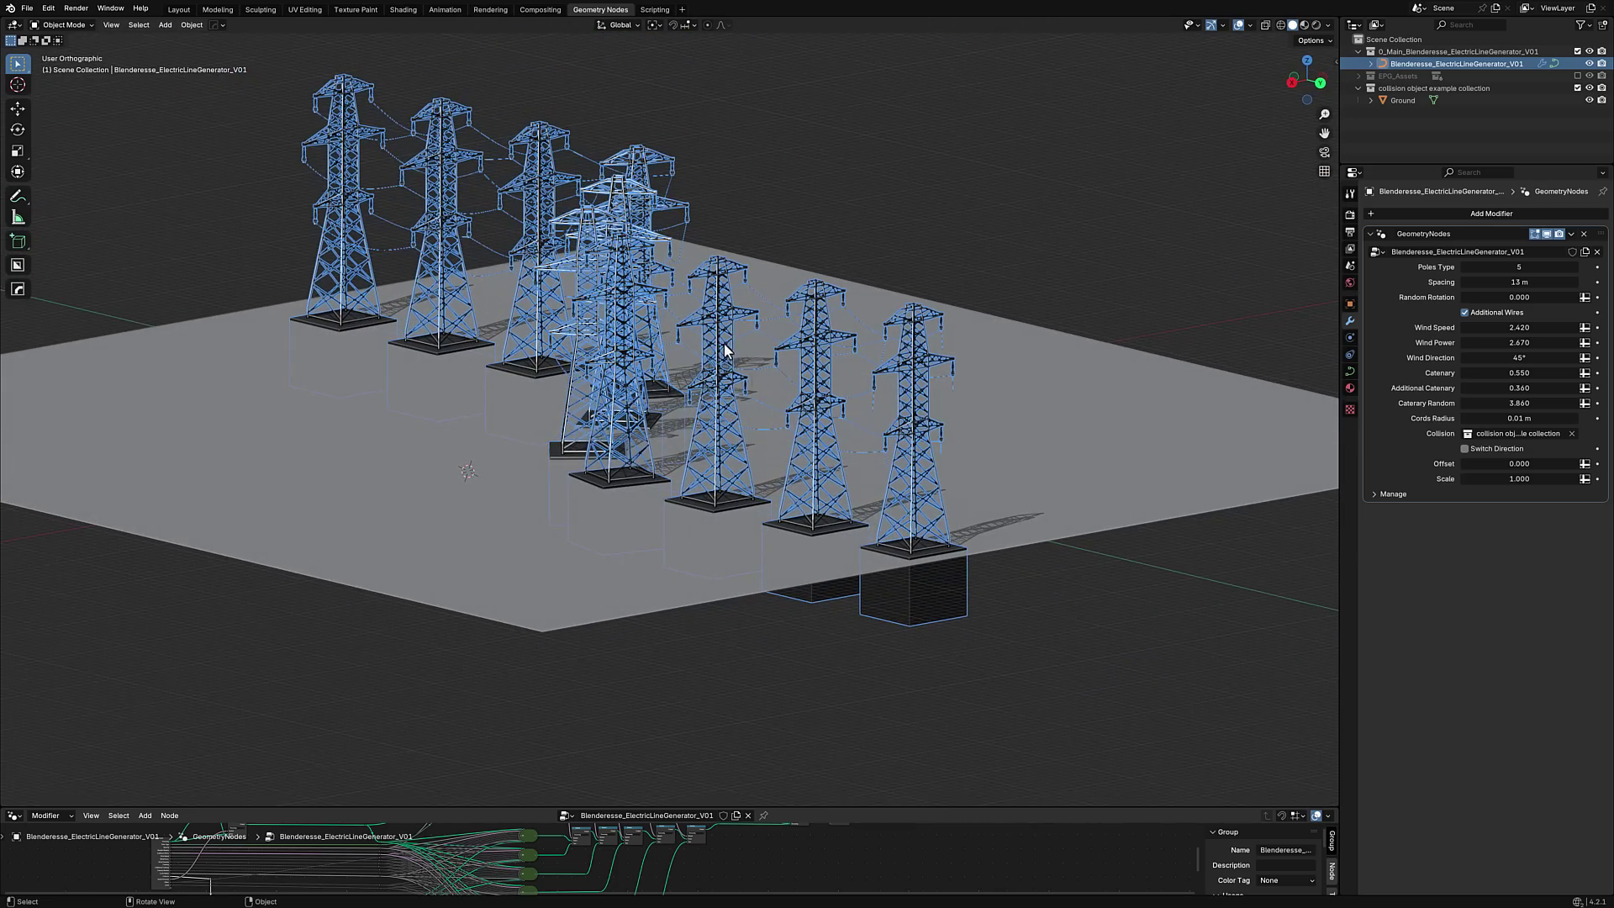
# - Expand the node editor, zoom into the Switch nodes, expand node 01 and pan across the tree
pyautogui.moveTo(817, 805); pyautogui.dragTo(757, 303)
pyautogui.scroll(2, 735, 624)
pyautogui.scroll(4, 735, 624)
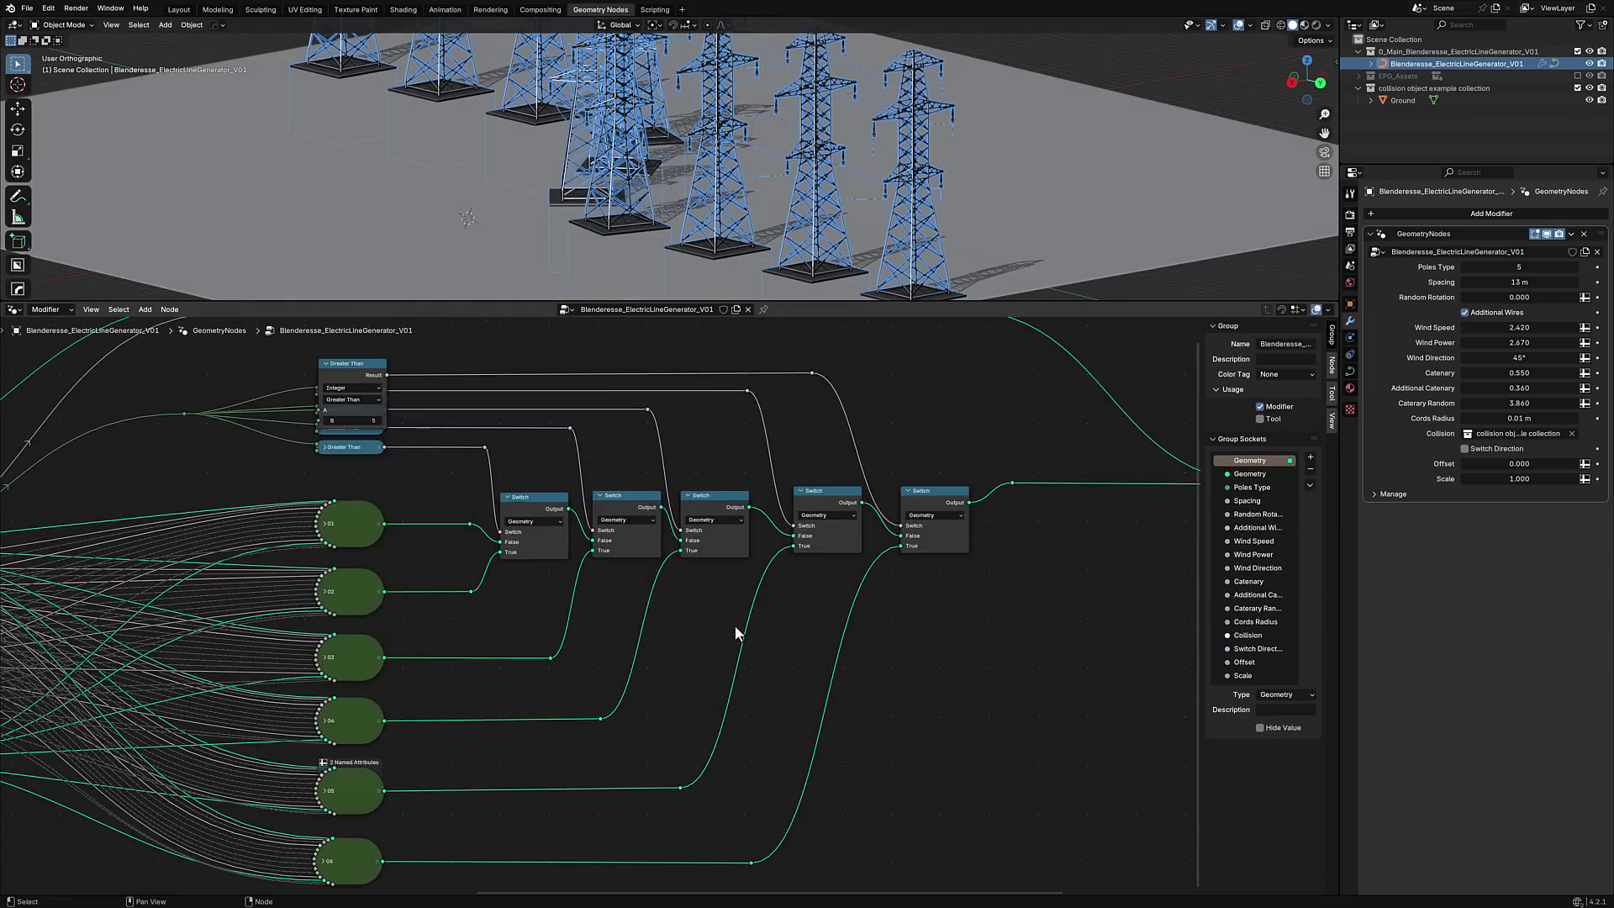
pyautogui.scroll(3, 721, 663)
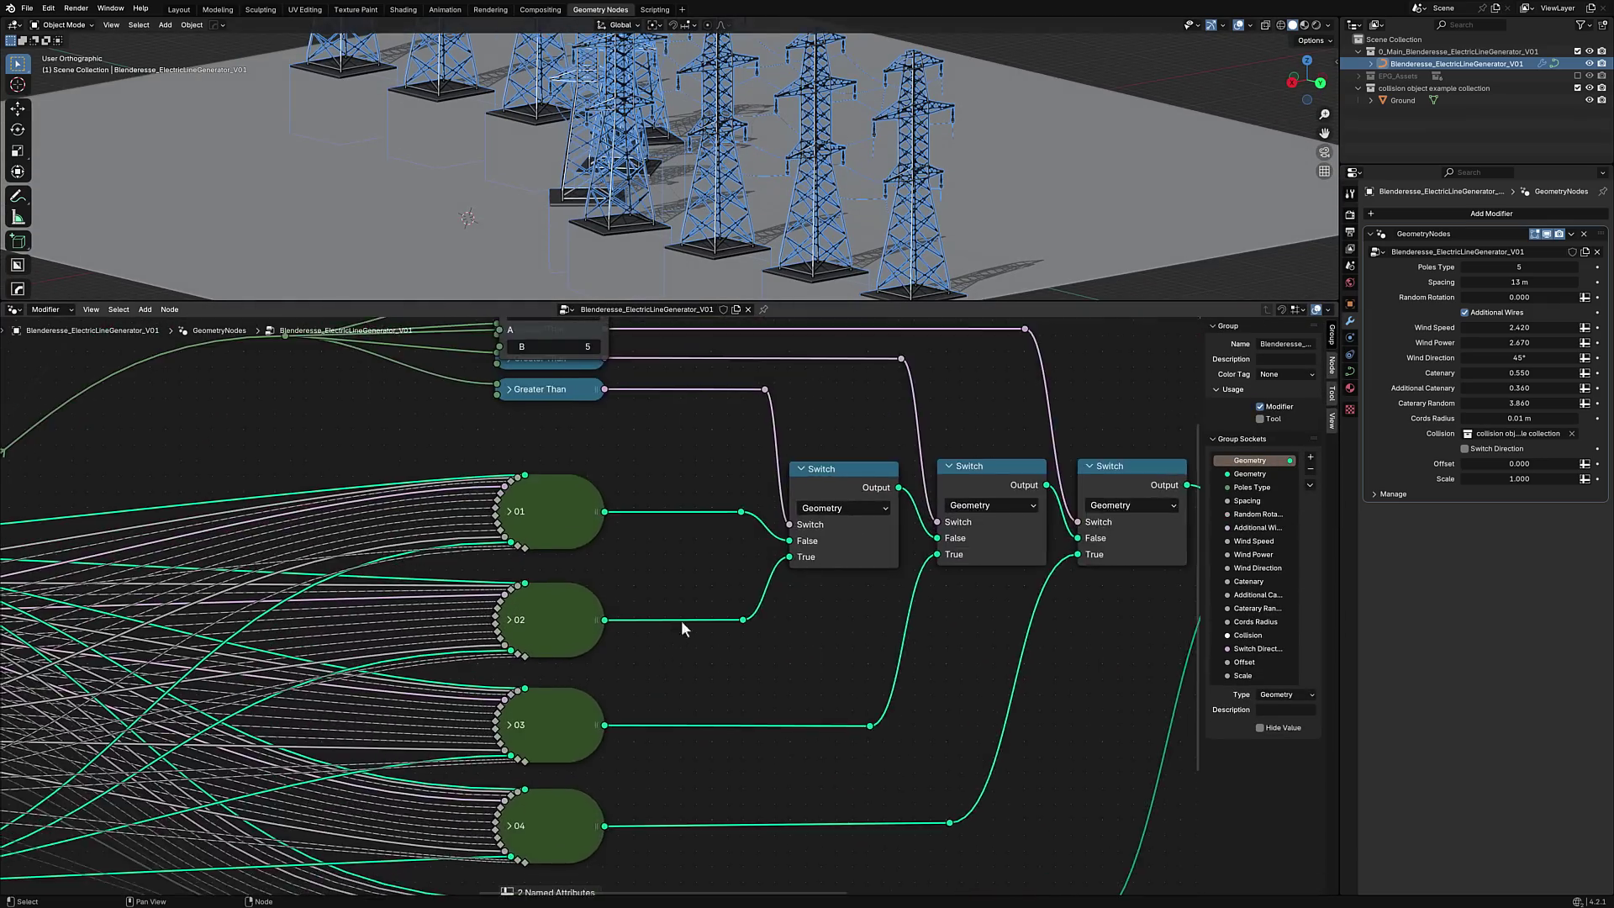
pyautogui.click(677, 494)
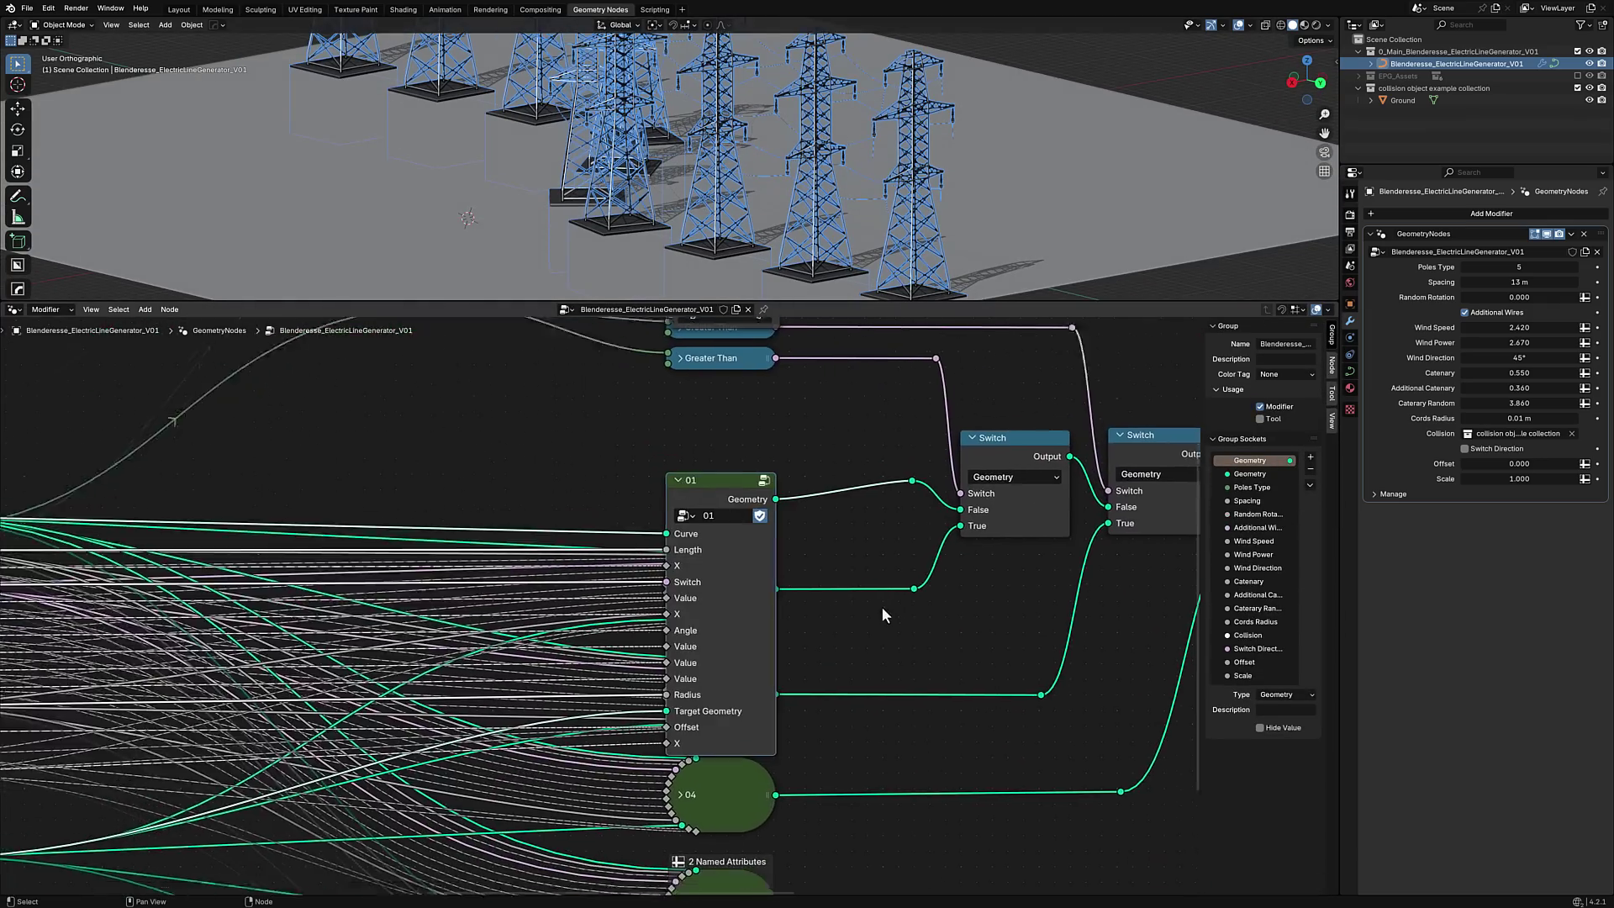
pyautogui.moveTo(882, 612); pyautogui.dragTo(1074, 543, button='middle')
pyautogui.scroll(-2, 437, 568)
pyautogui.keyDown('ctrl'); pyautogui.hscroll(-15, 437, 567); pyautogui.keyUp('ctrl')
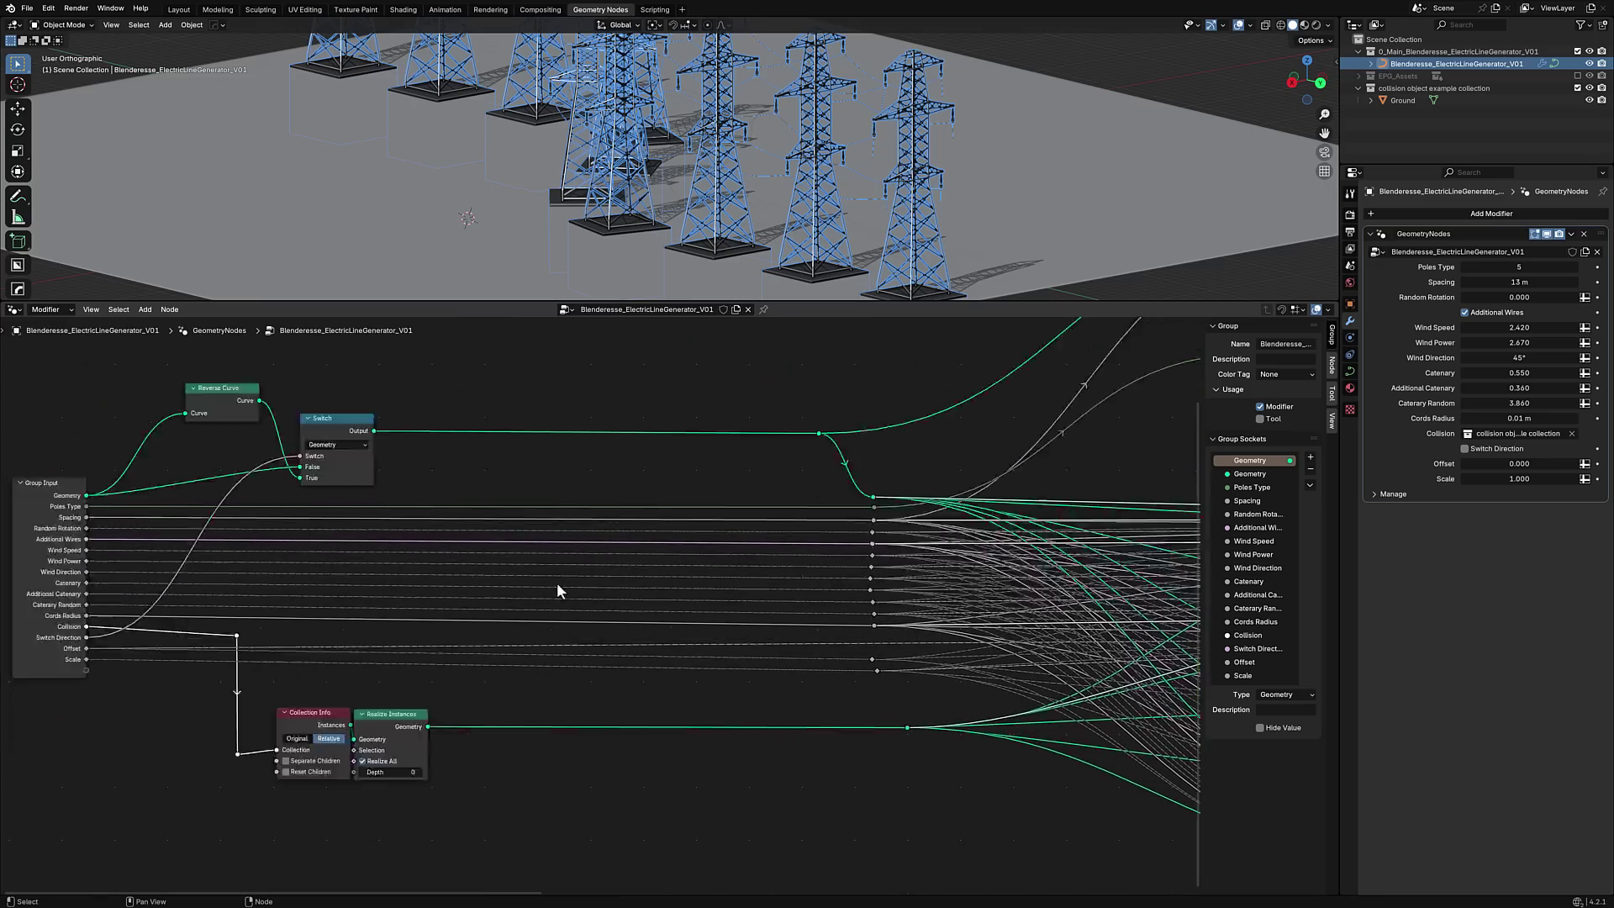
pyautogui.keyDown('ctrl'); pyautogui.hscroll(10, 909, 601); pyautogui.keyUp('ctrl')
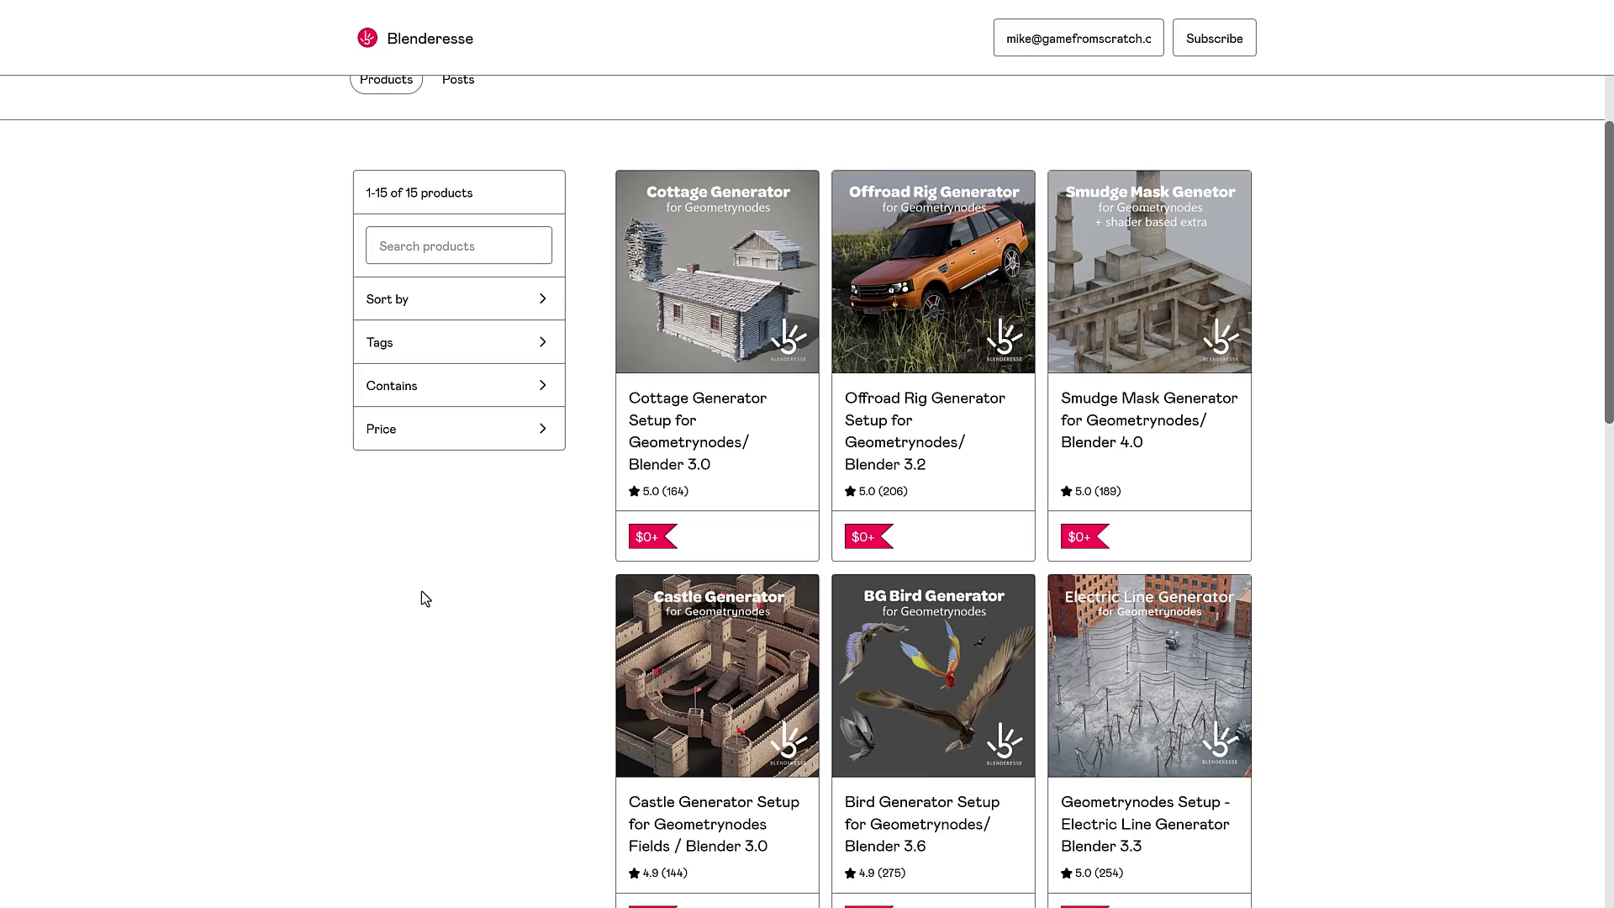
pyautogui.scroll(-4, 1157, 445)
pyautogui.scroll(-10, 1156, 446)
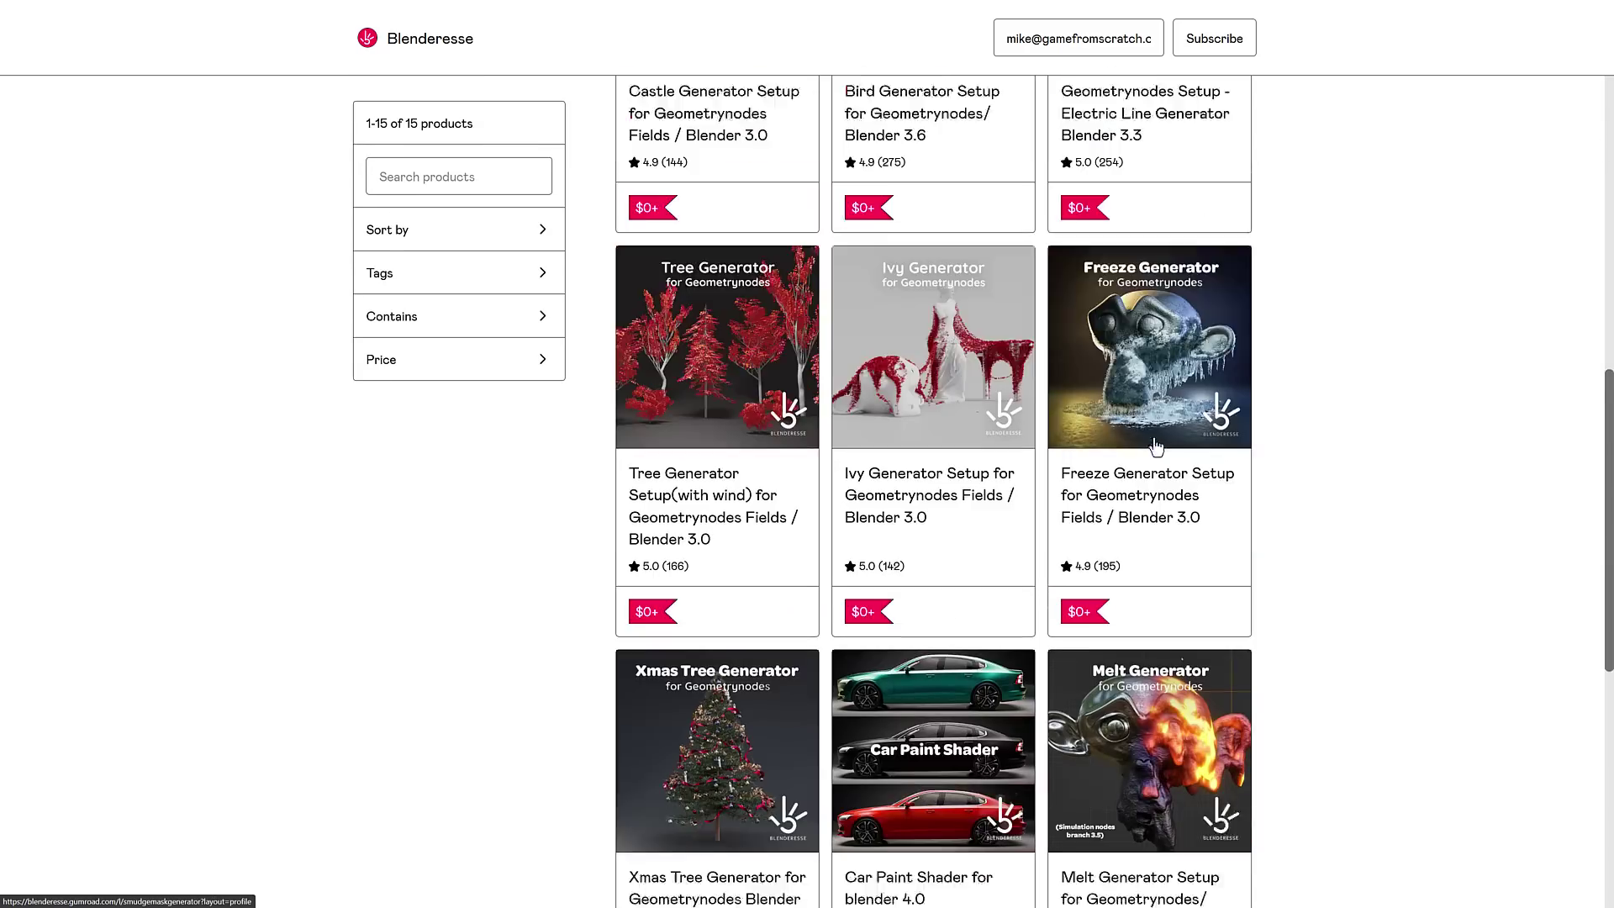
pyautogui.scroll(4, 1153, 440)
pyautogui.scroll(10, 1215, 458)
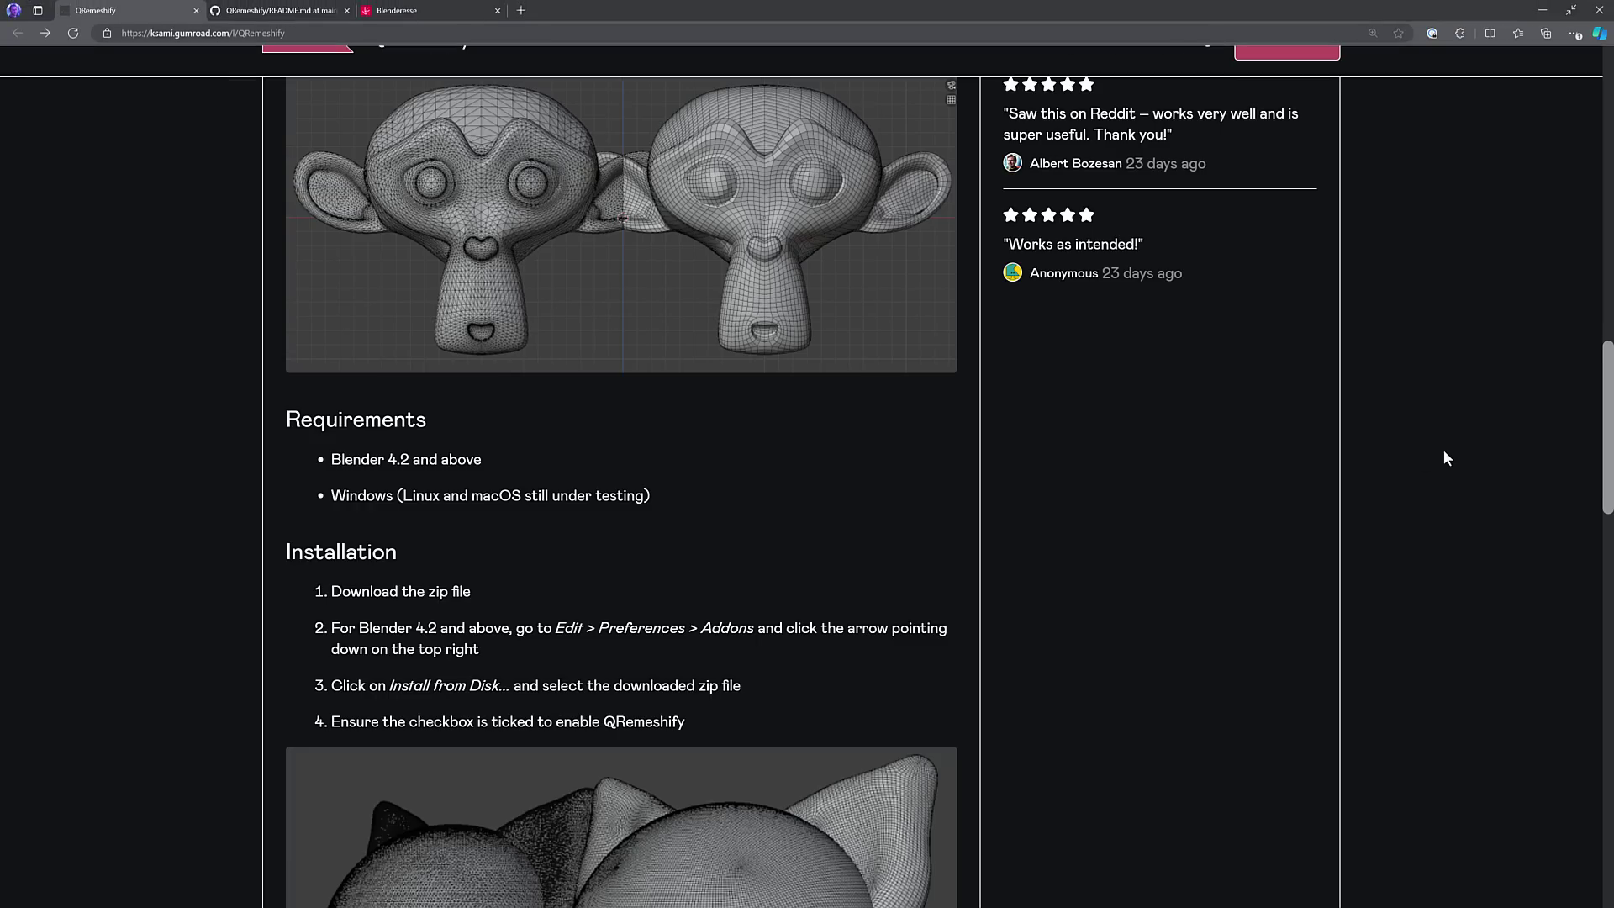
pyautogui.scroll(10, 907, 486)
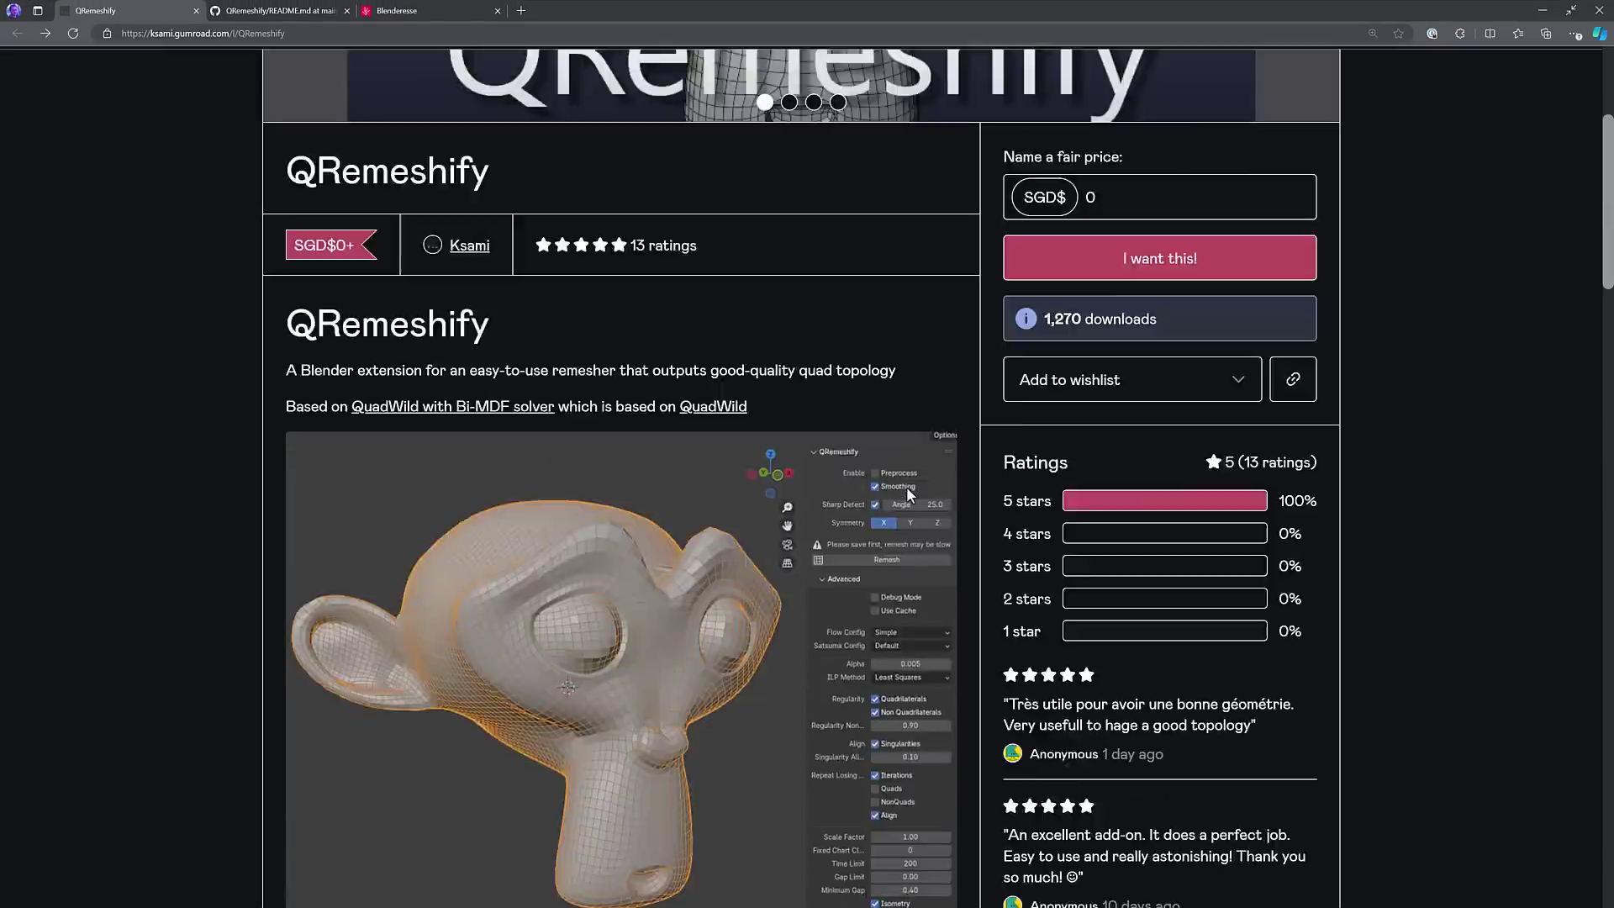
pyautogui.press('F11')
pyautogui.scroll(-4, 576, 594)
pyautogui.scroll(-1, 577, 593)
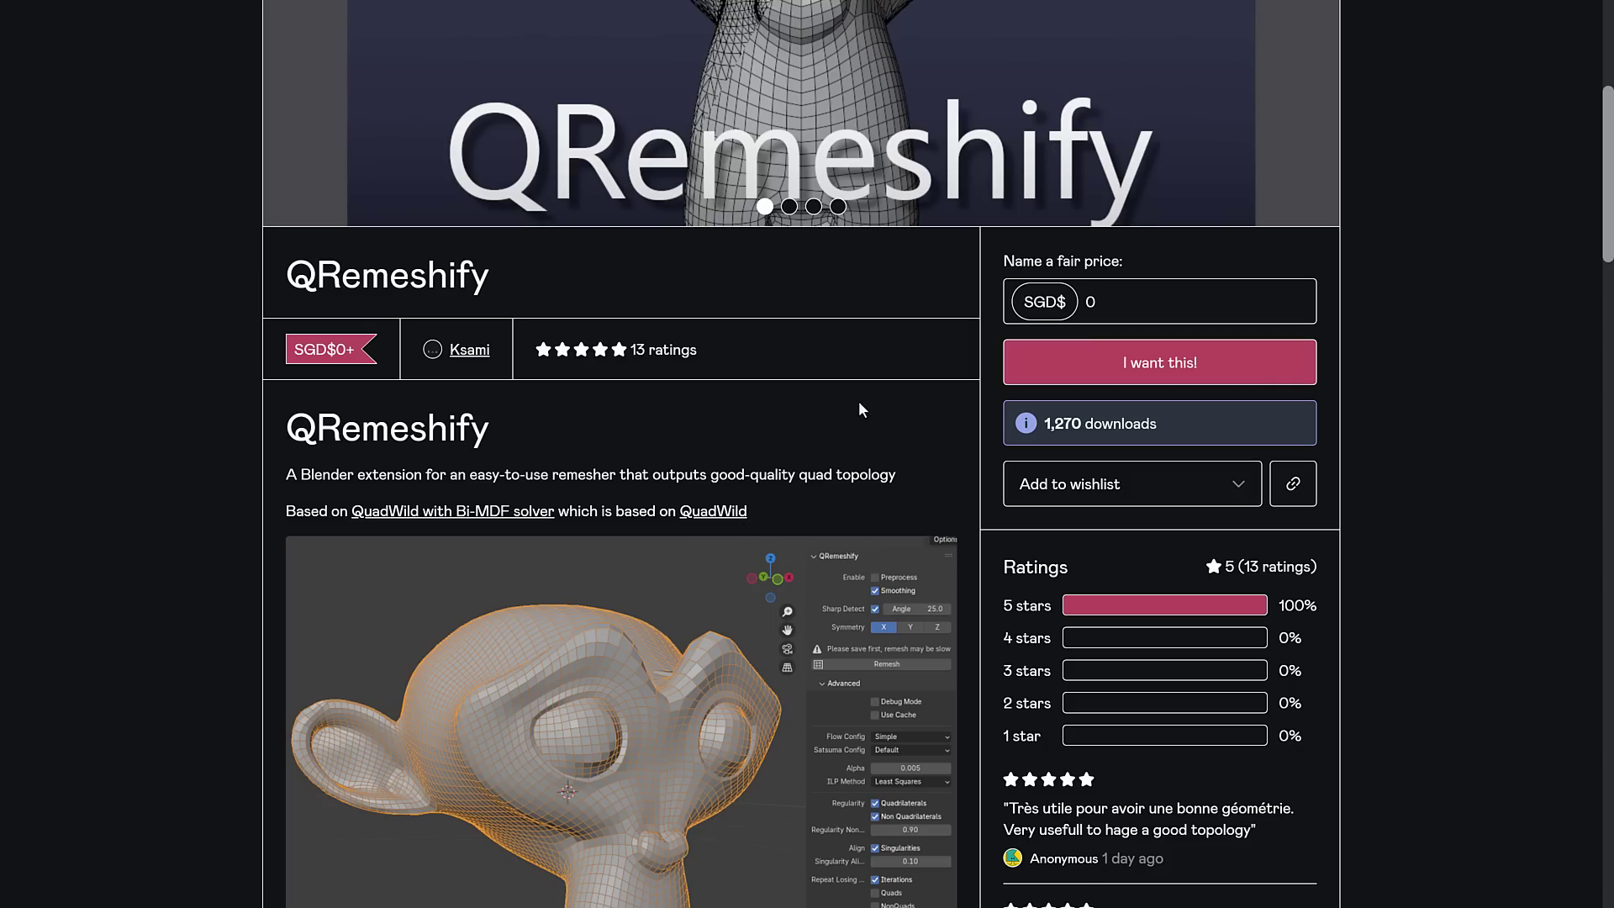
pyautogui.scroll(-3, 925, 537)
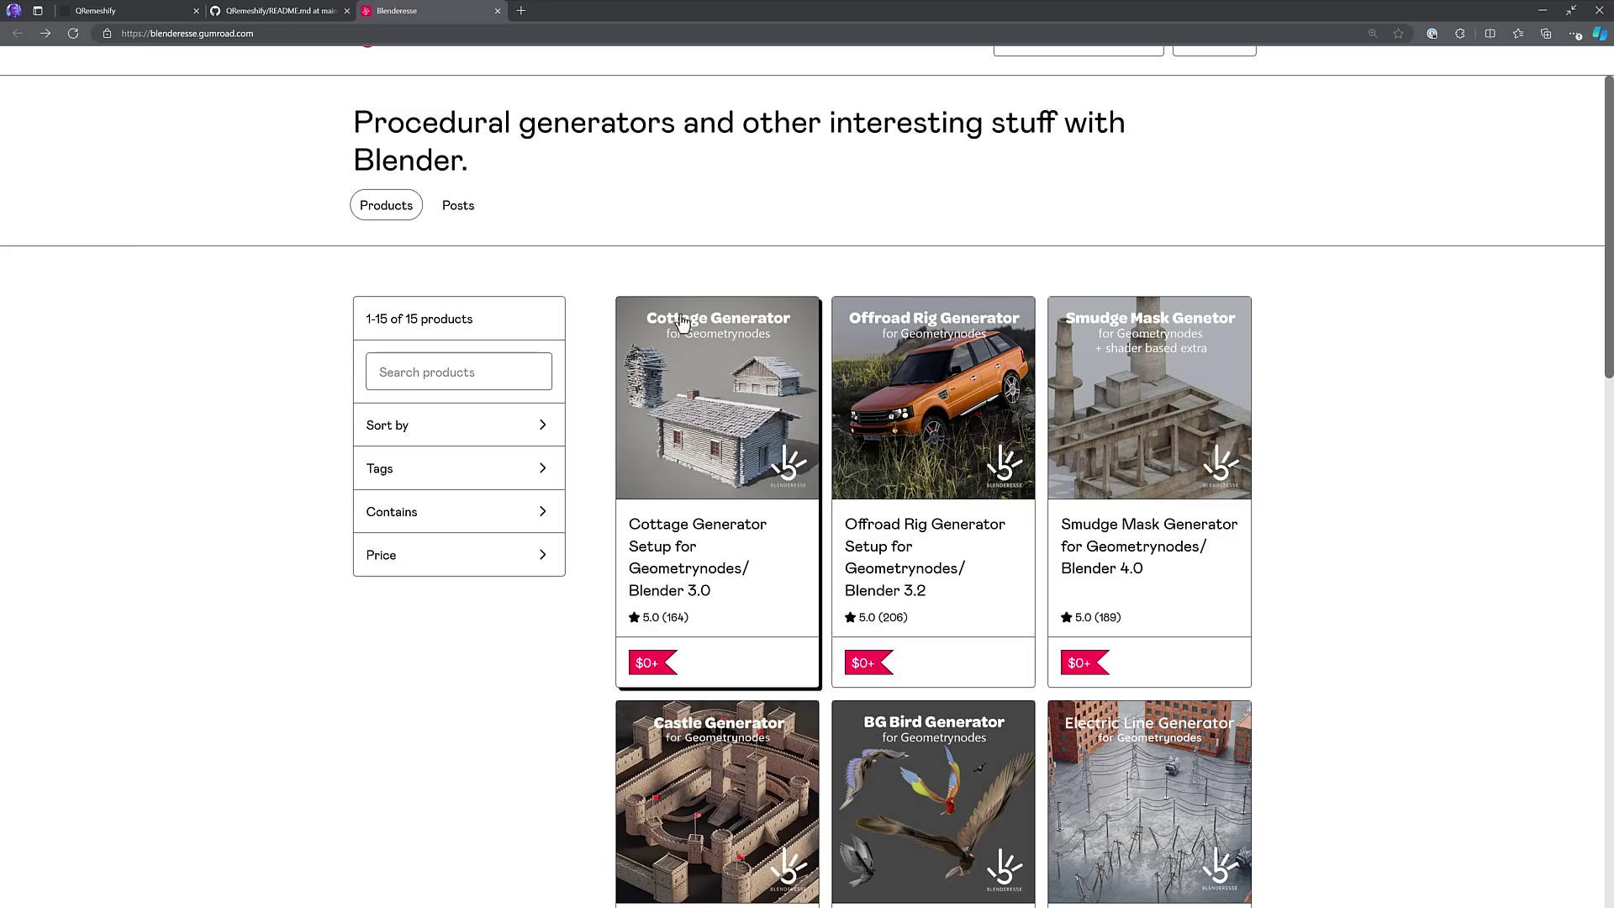
pyautogui.scroll(-10, 817, 440)
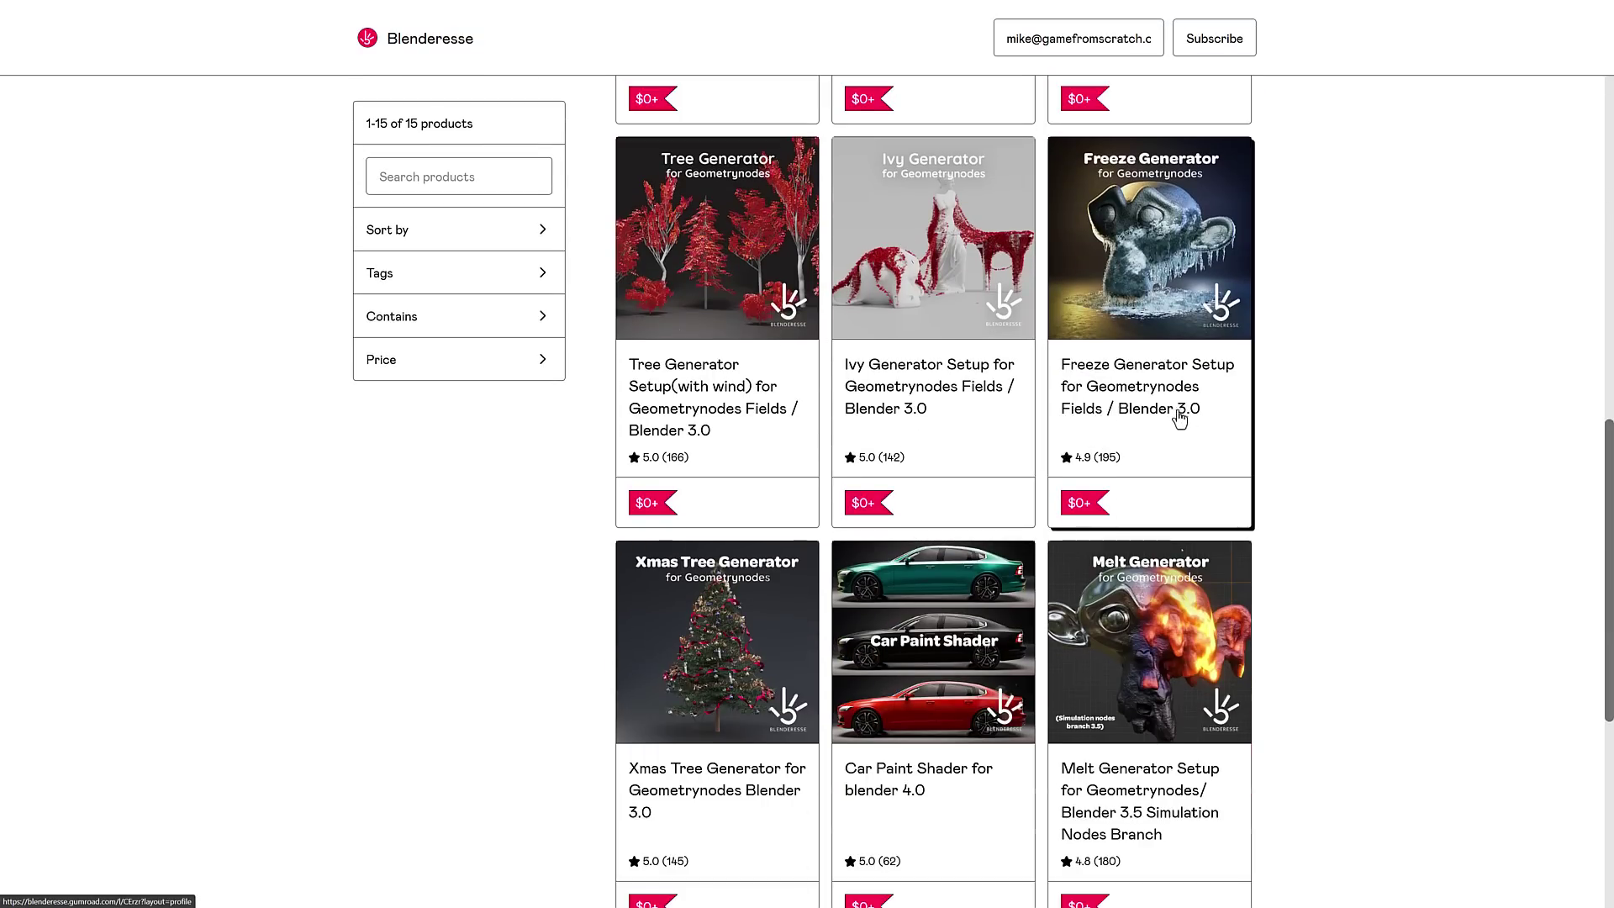
pyautogui.scroll(-2, 1426, 535)
pyautogui.scroll(-3, 1427, 535)
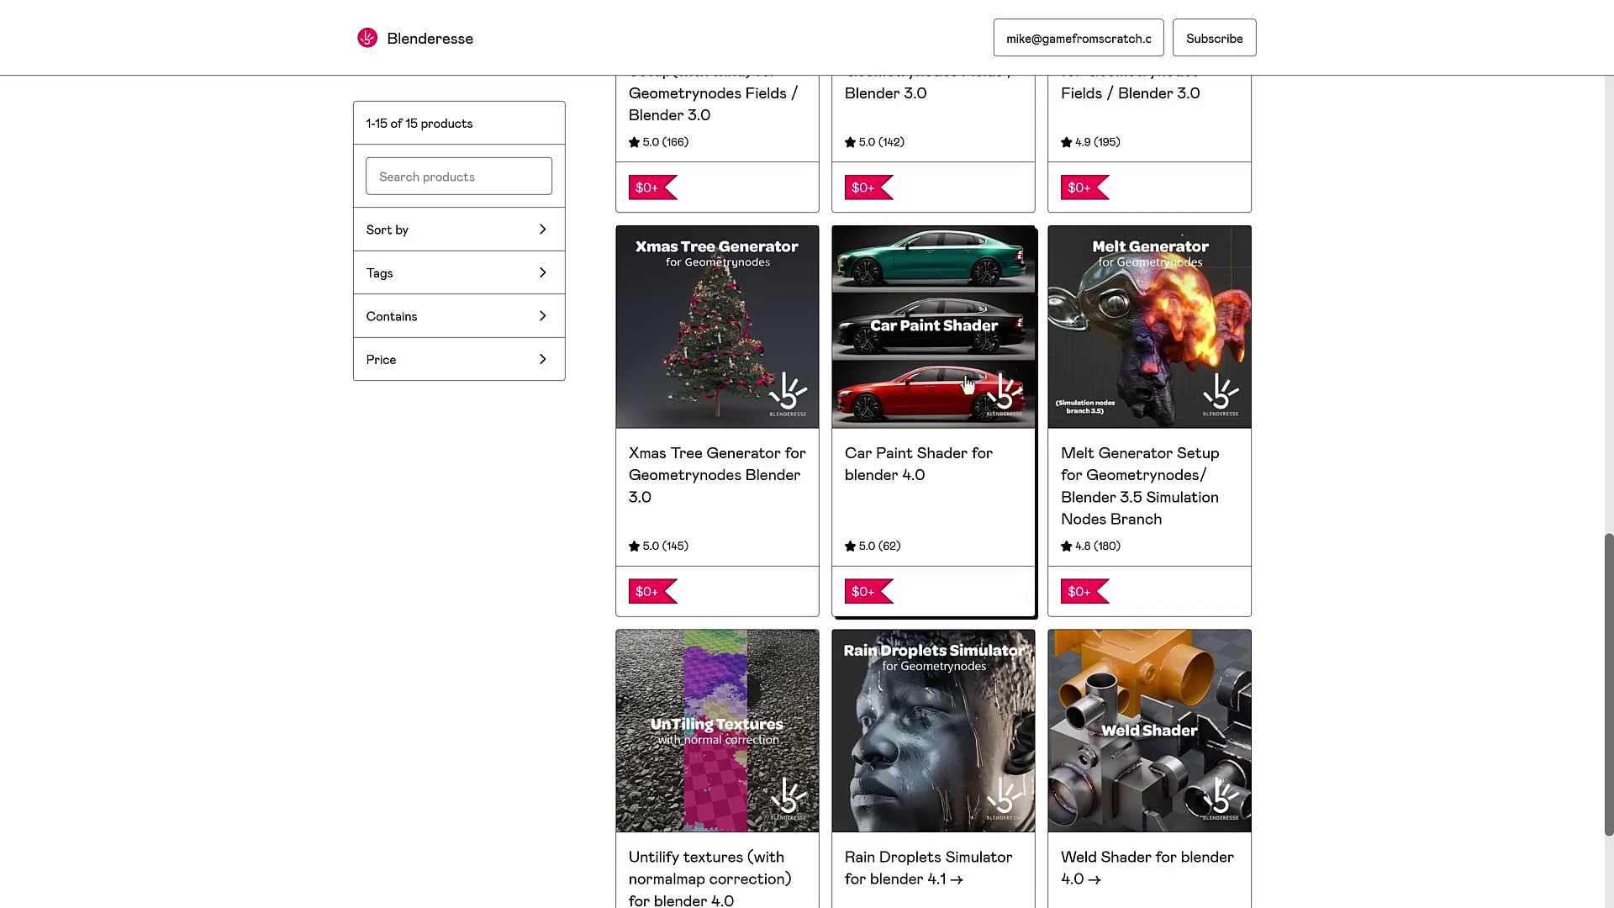
pyautogui.scroll(-3, 964, 357)
pyautogui.scroll(3, 964, 357)
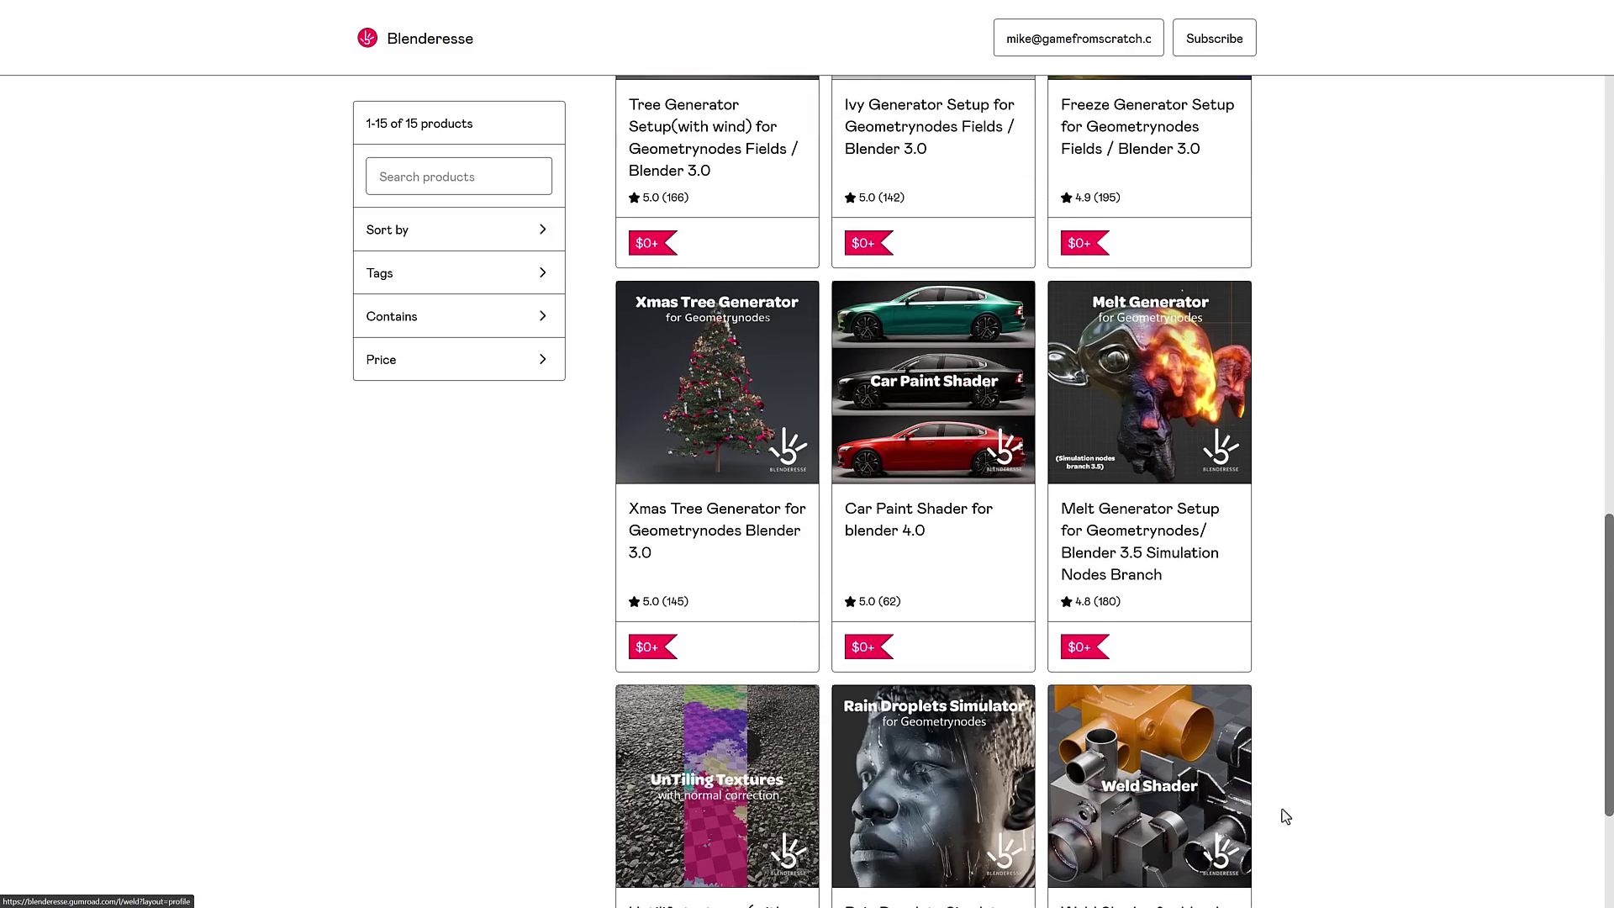
pyautogui.scroll(7, 1279, 749)
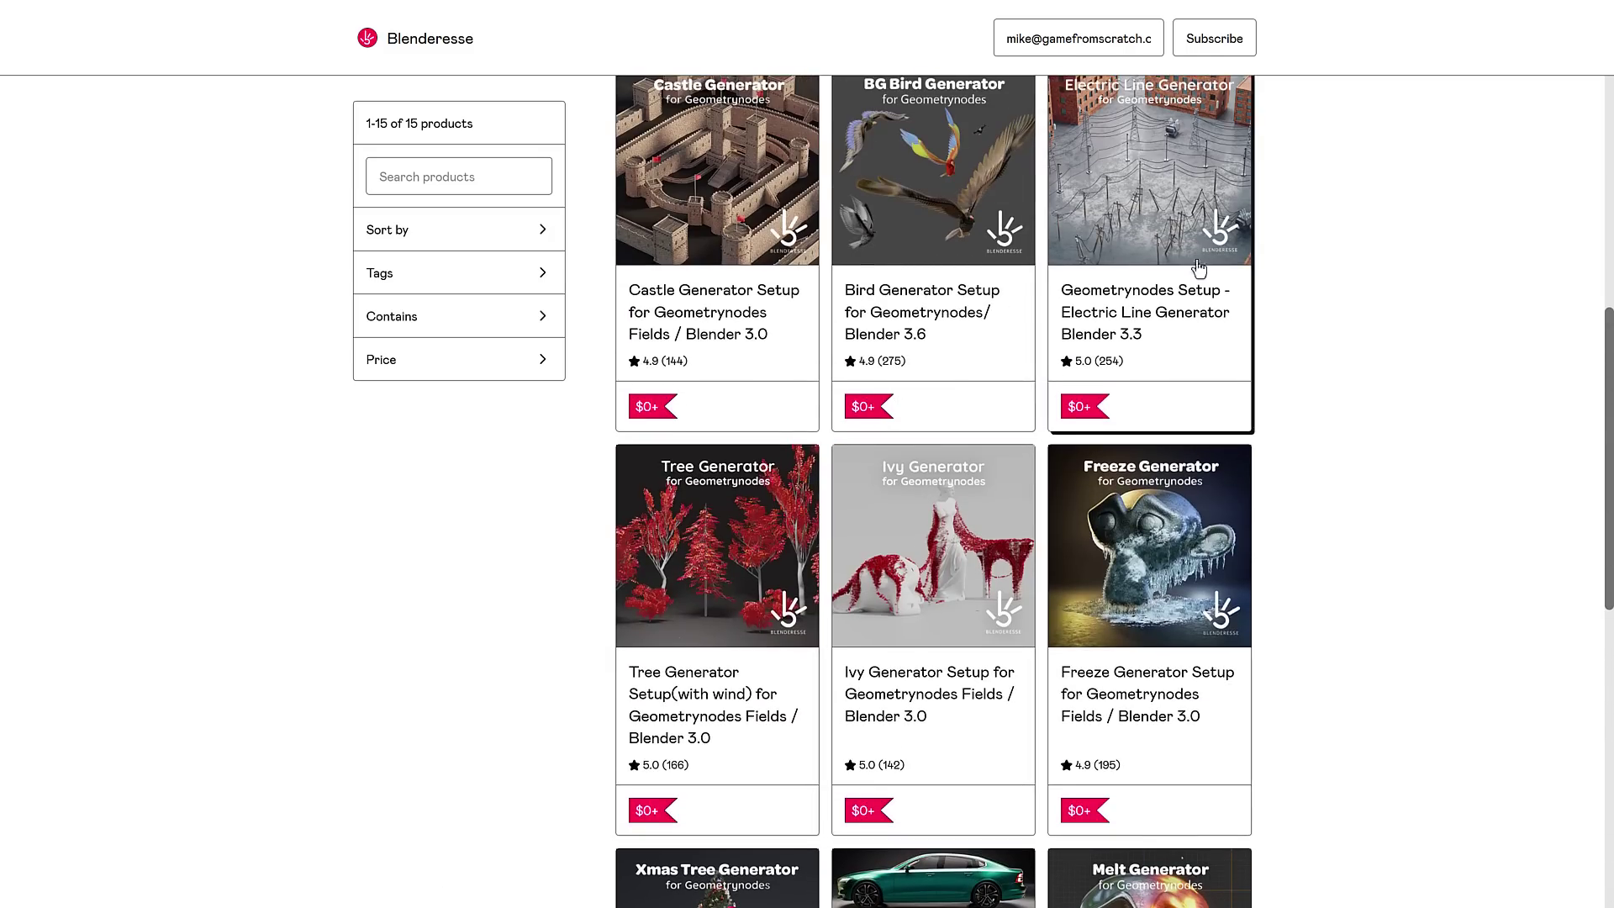
pyautogui.scroll(5, 1416, 370)
pyautogui.scroll(3, 1432, 364)
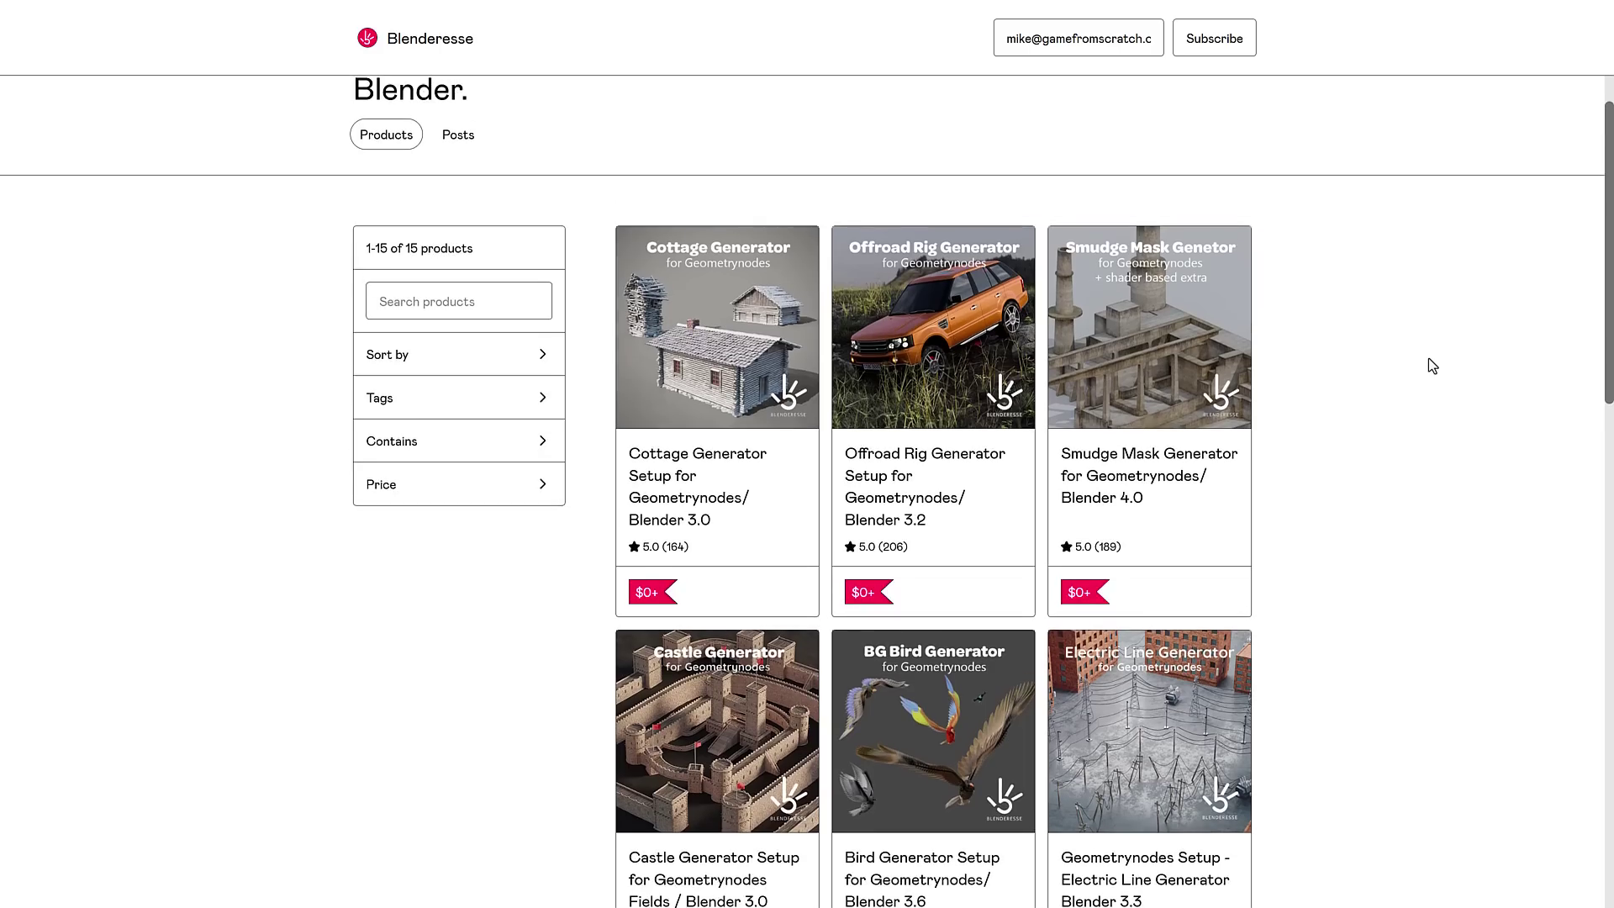